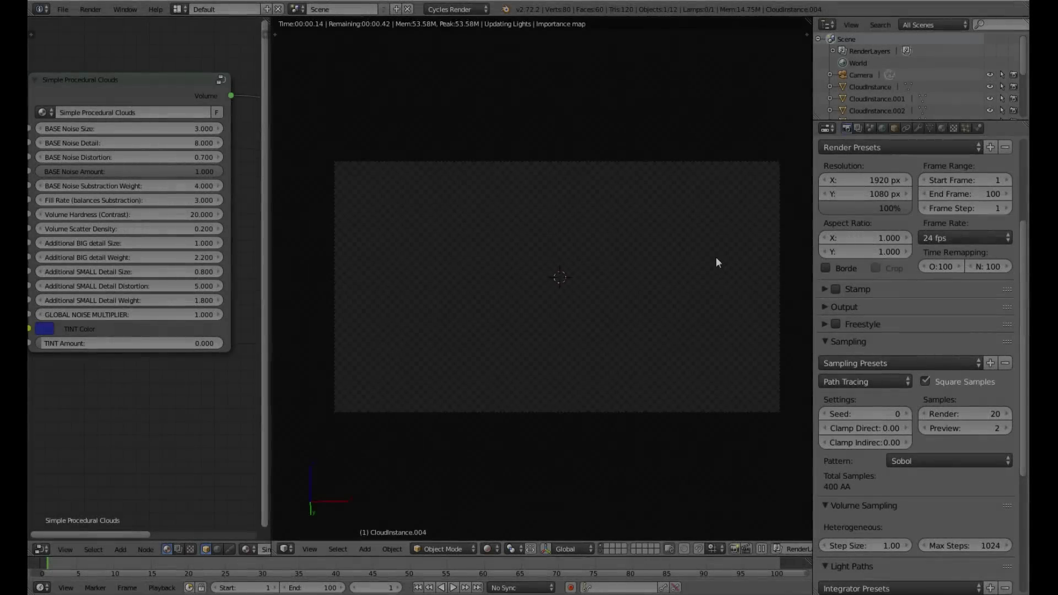
# Try to move the cloud object CloudInstance.004 across the sky, locked to the horizontal plane
pyautogui.press('g')
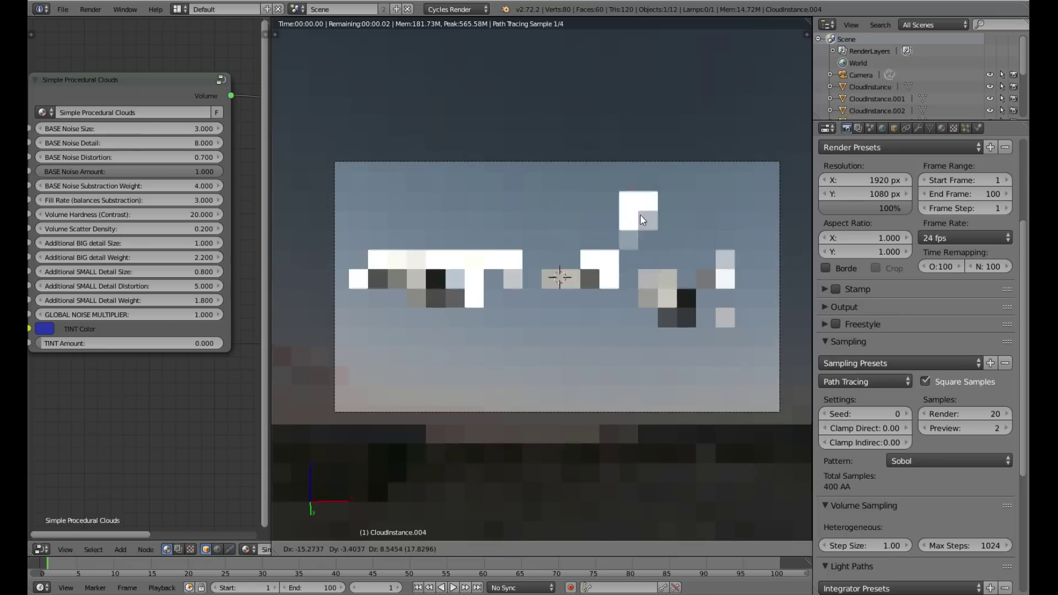
pyautogui.moveTo(668, 211)
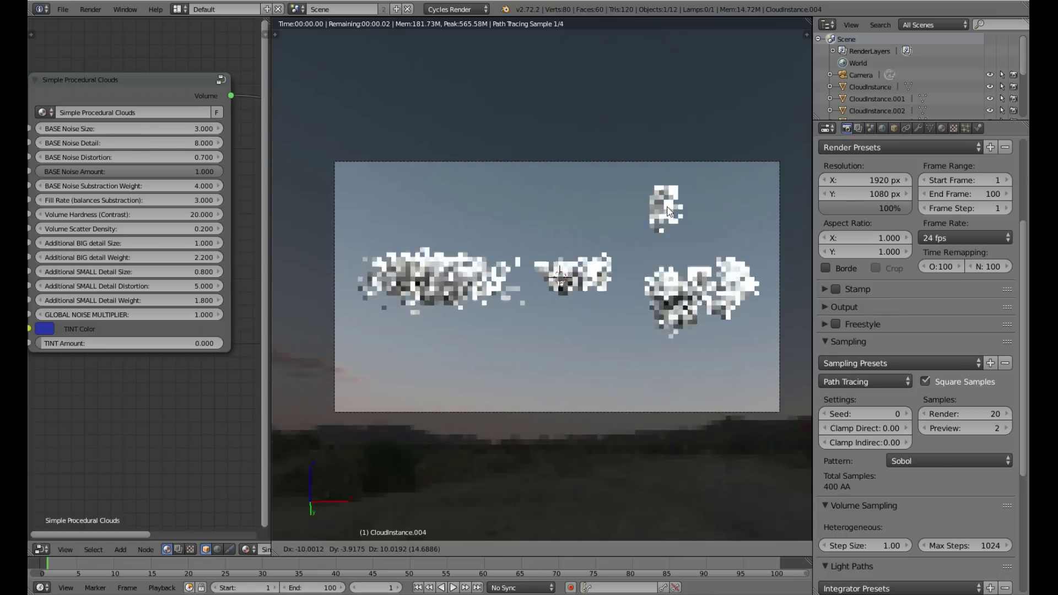
pyautogui.moveTo(700, 211)
pyautogui.hotkey('shift', 'z')
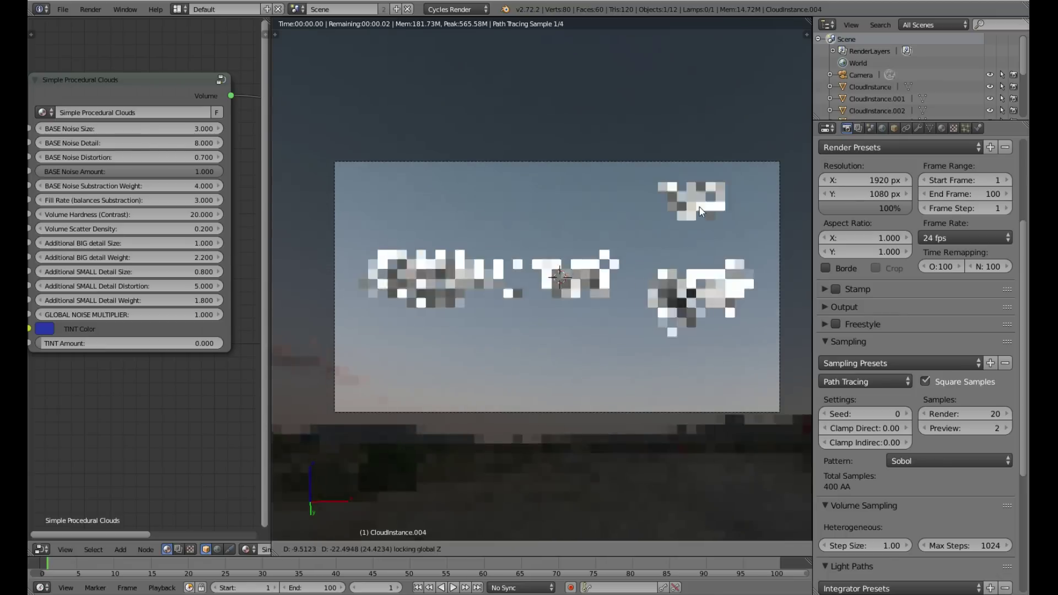
pyautogui.hotkey('shift', 'z')
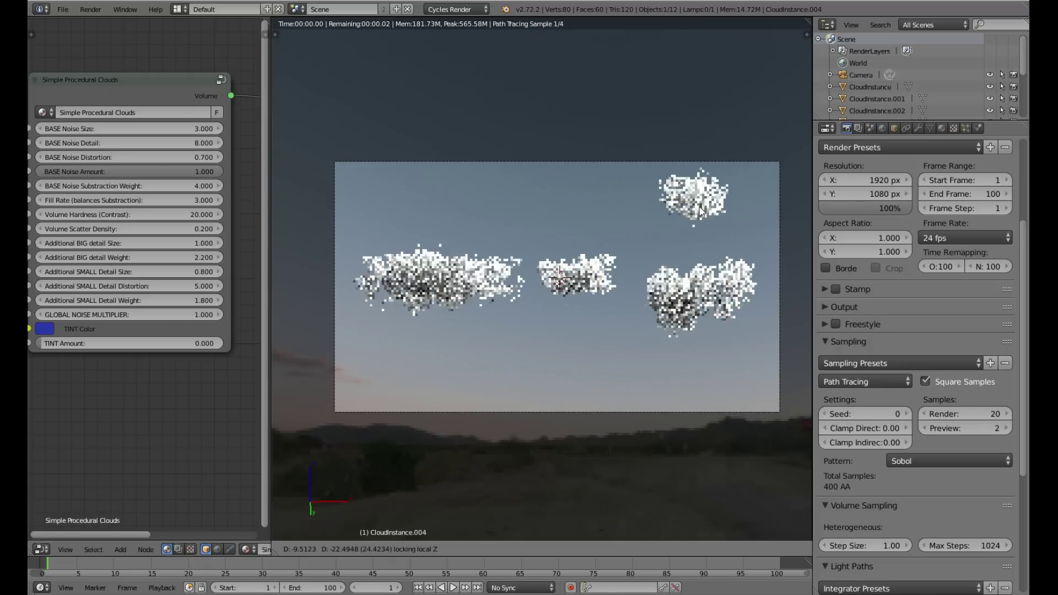
pyautogui.rightClick(699, 206)
pyautogui.hotkey('shift', 'z')
# Examine the full node network inside the Simple Procedural Clouds group in a maximized node editor
pyautogui.hotkey('shift', 'space')
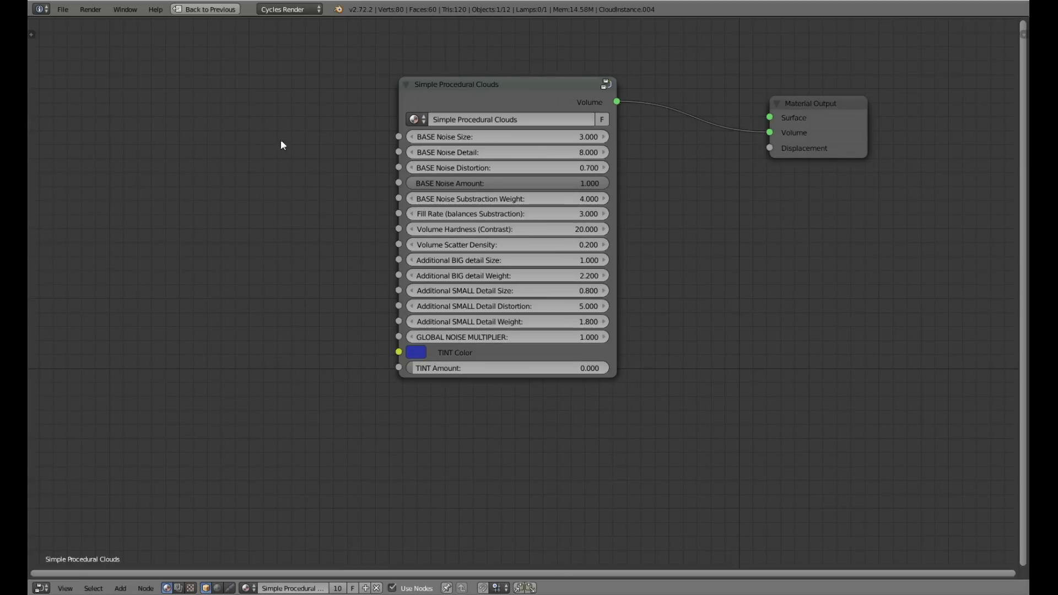
pyautogui.moveTo(484, 91); pyautogui.dragTo(424, 100)
pyautogui.press('Tab')
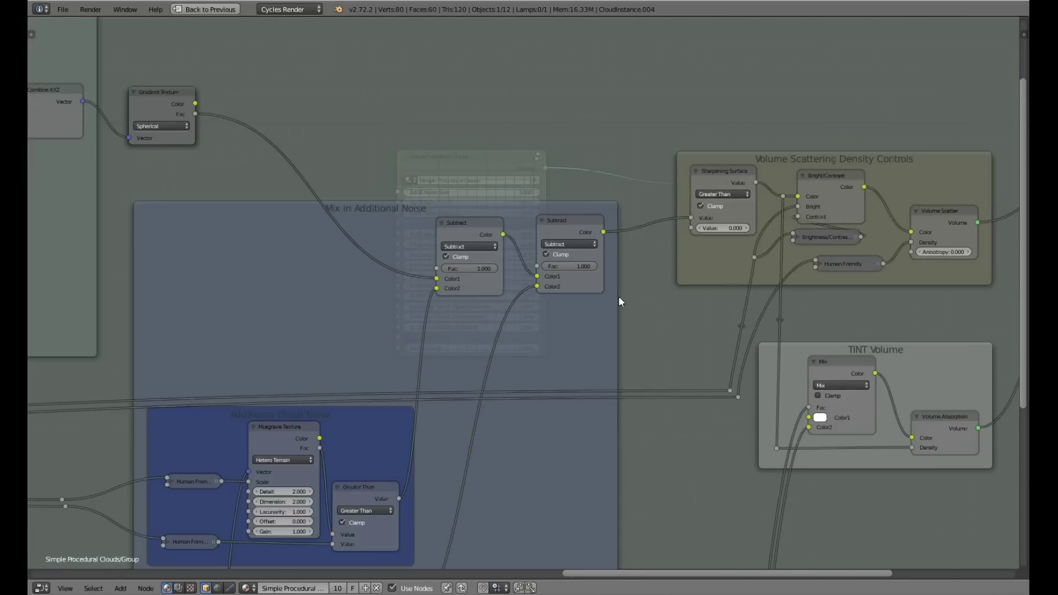
pyautogui.scroll(-7, 620, 300)
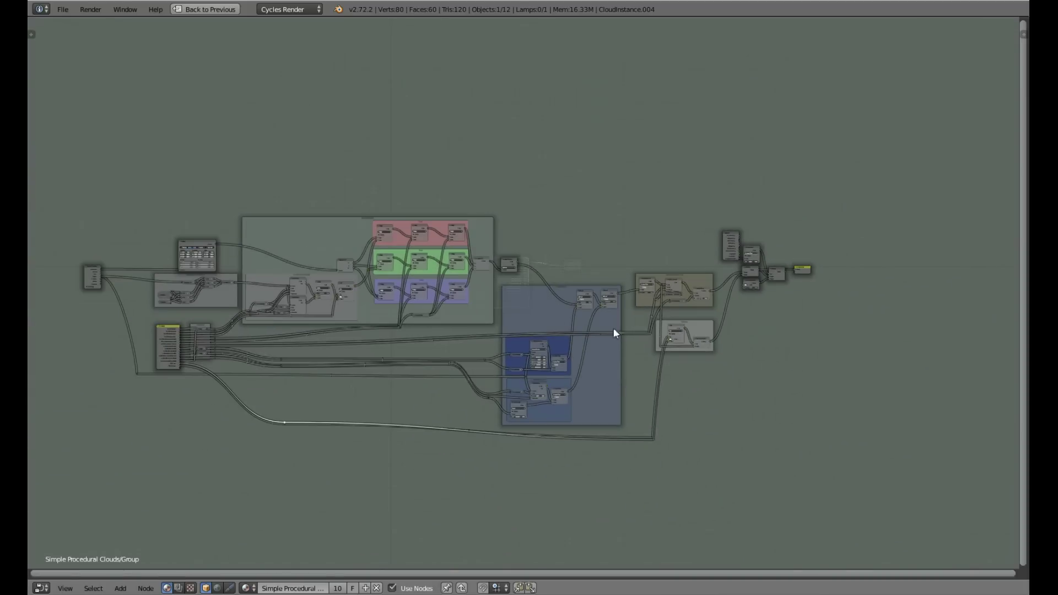
pyautogui.moveTo(601, 339); pyautogui.dragTo(556, 291, button='middle')
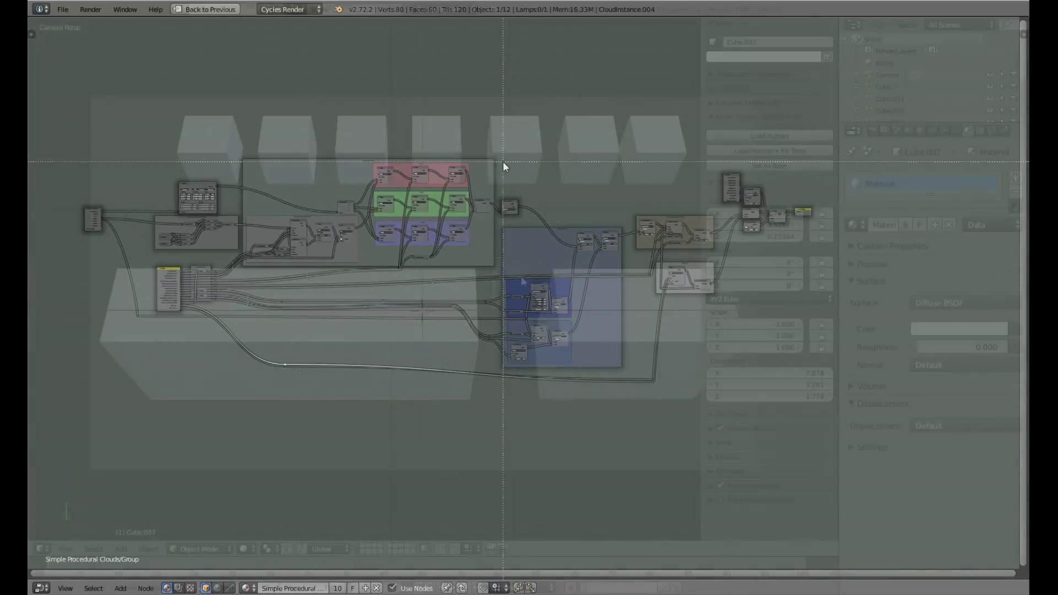
# Select each of the seven small cubes in the back row in turn
pyautogui.click(711, 117)
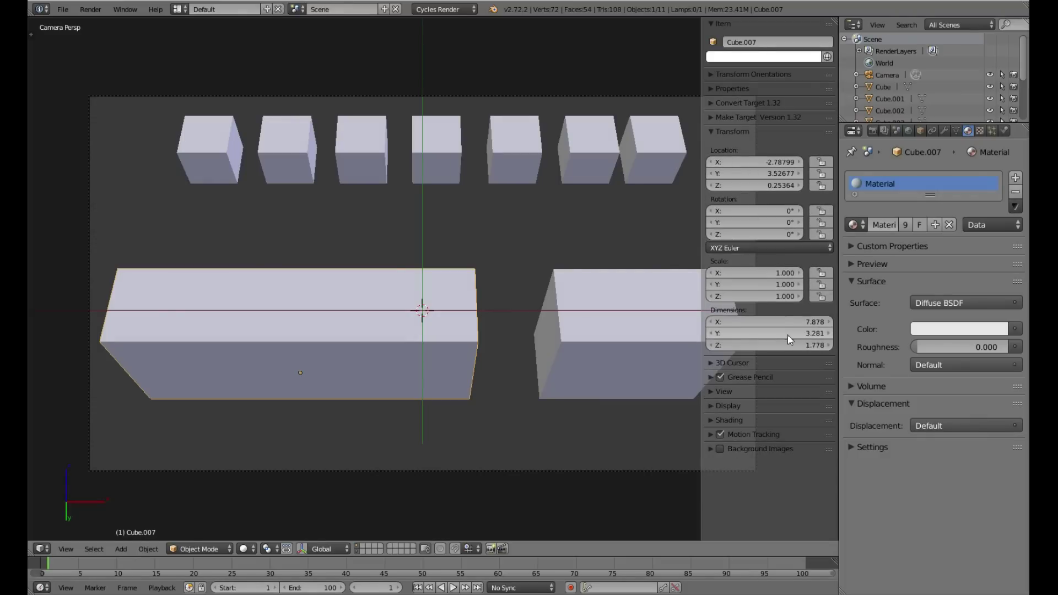
pyautogui.rightClick(621, 146)
pyautogui.rightClick(605, 152)
pyautogui.rightClick(520, 145)
pyautogui.rightClick(439, 150)
pyautogui.rightClick(361, 149)
pyautogui.rightClick(285, 149)
pyautogui.rightClick(237, 161)
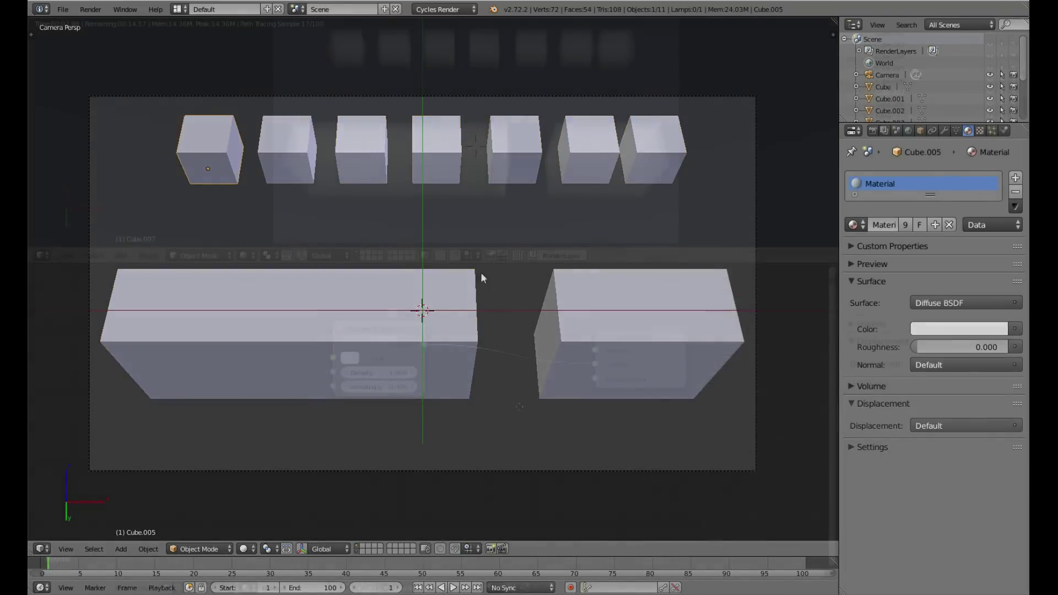
# Make room in the material's node graph and add Texture Coordinate and Mapping nodes ahead of the Volume Scatter node
pyautogui.moveTo(409, 348); pyautogui.dragTo(474, 339)
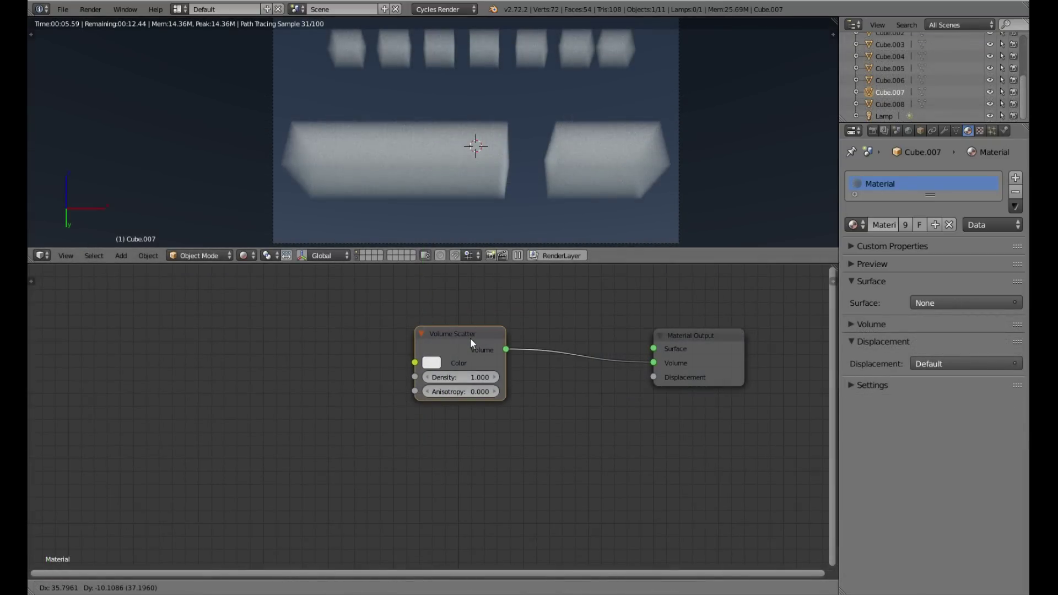
pyautogui.moveTo(347, 370); pyautogui.dragTo(528, 404, button='middle')
pyautogui.hotkey('shift', 'a')
pyautogui.moveTo(471, 431)
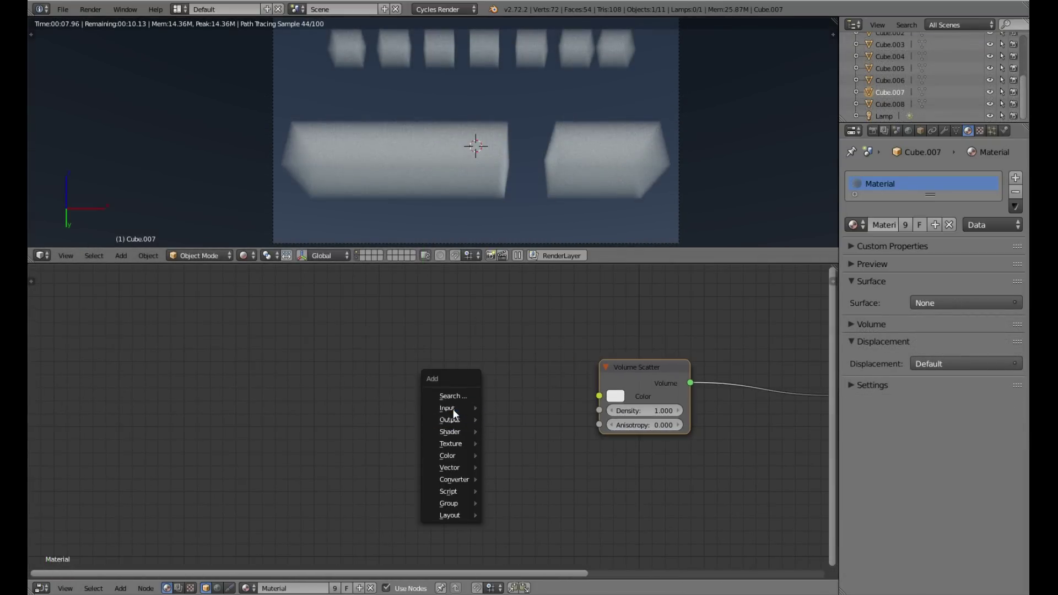
pyautogui.moveTo(469, 408)
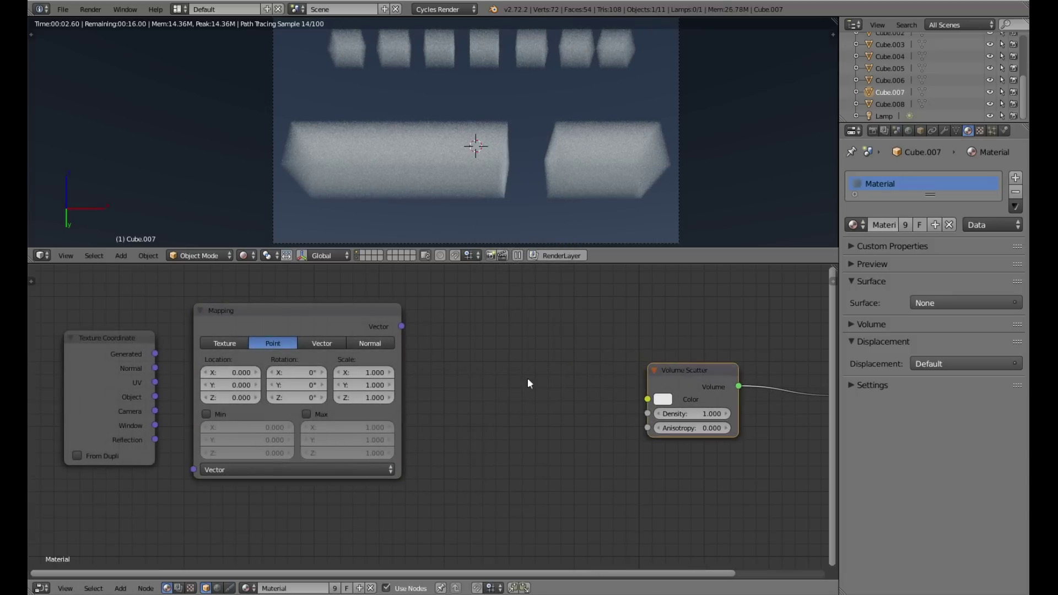
# Add a Noise Texture node and park it below the other nodes, left unconnected
pyautogui.hotkey('shift', 'a')
pyautogui.moveTo(497, 352)
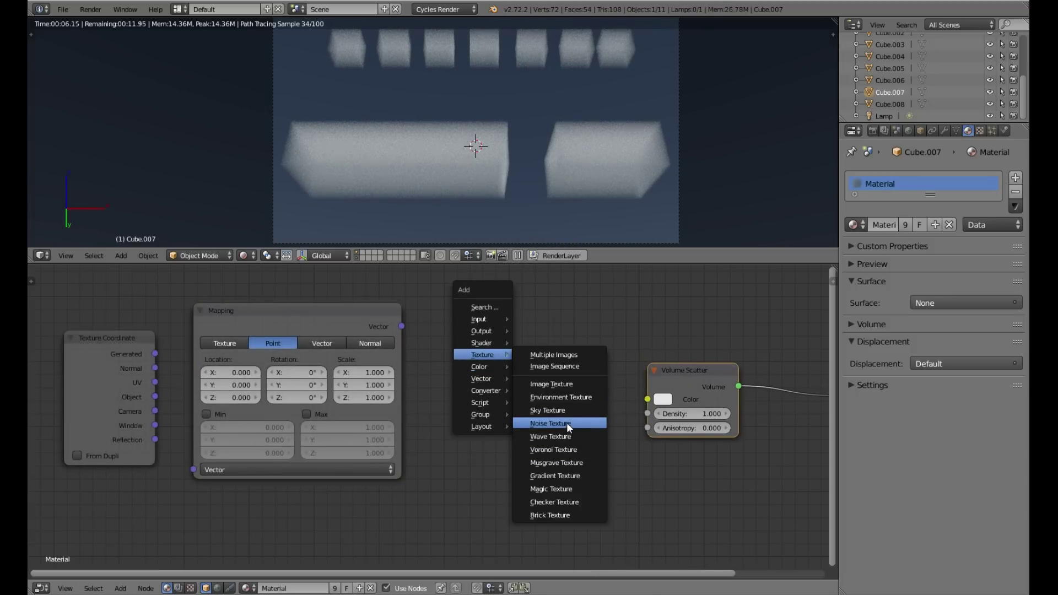
pyautogui.click(565, 423)
pyautogui.click(474, 352)
pyautogui.moveTo(521, 377); pyautogui.dragTo(455, 549)
# Add a Gradient Texture node before the Volume Scatter node and connect its Fac output to the scatter's Color input
pyautogui.hotkey('shift', 'a')
pyautogui.moveTo(517, 432)
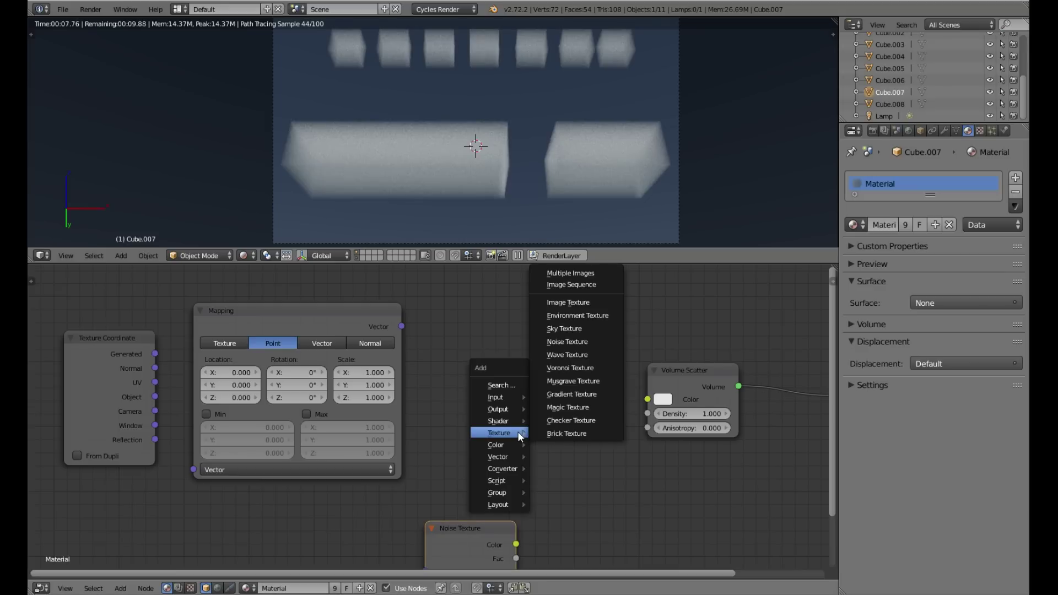
pyautogui.click(587, 394)
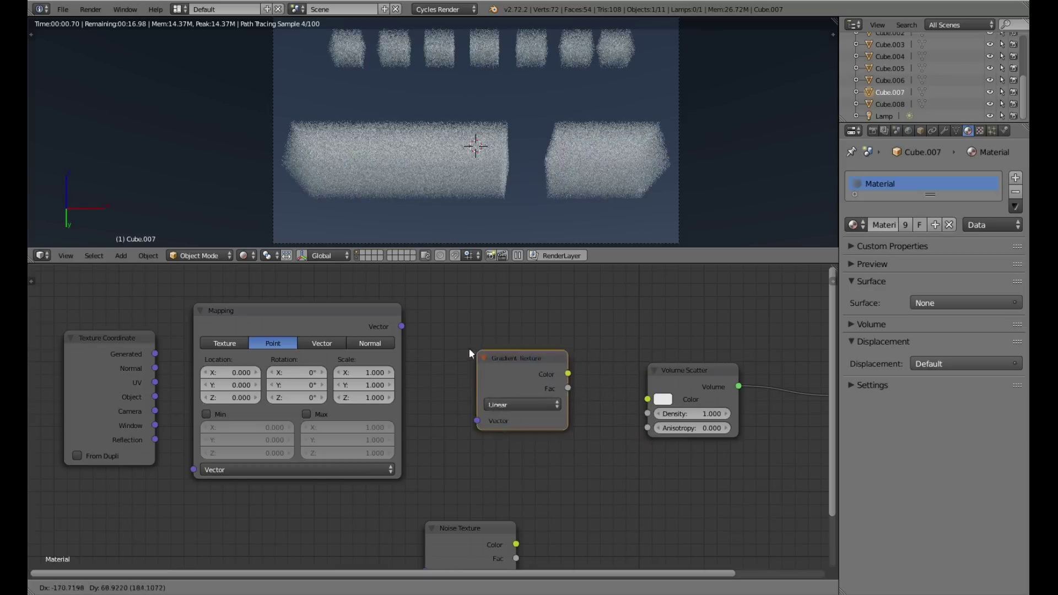
pyautogui.click(466, 349)
pyautogui.moveTo(557, 387); pyautogui.dragTo(645, 399)
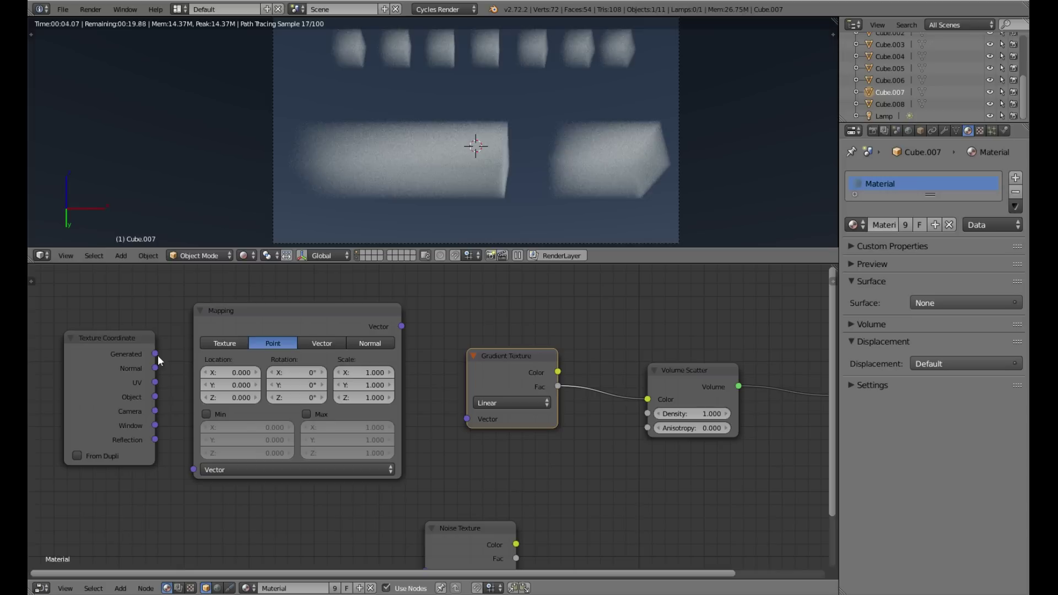
# Set the Gradient Texture's gradient type to Spherical
pyautogui.click(523, 404)
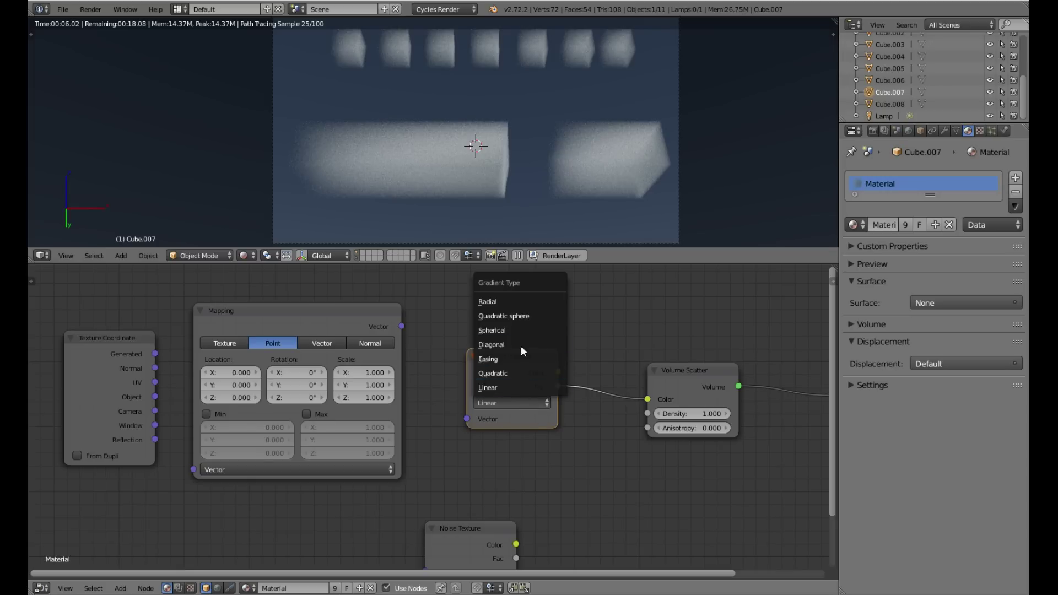
pyautogui.click(520, 329)
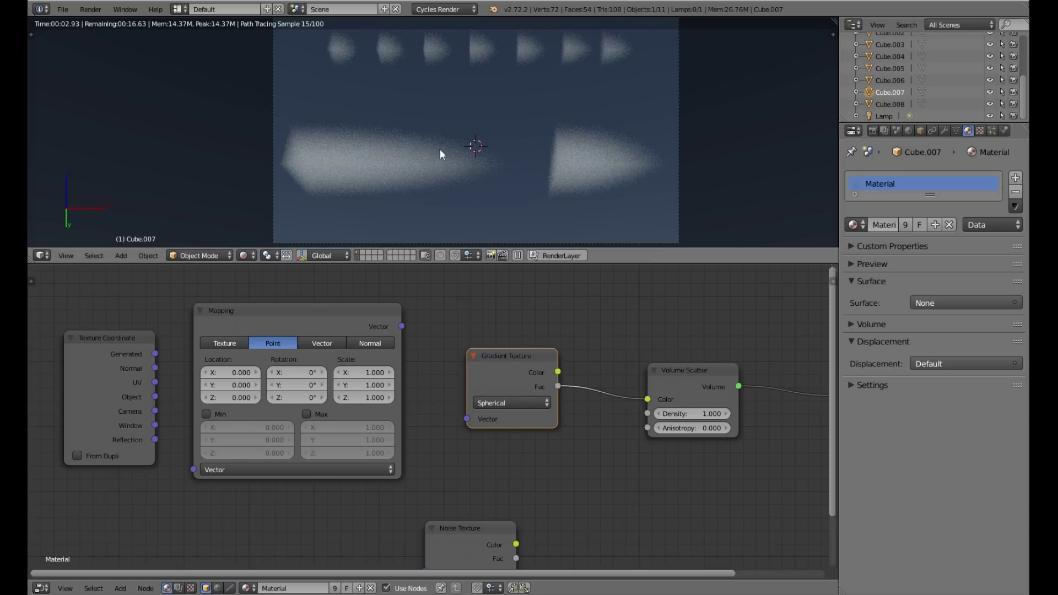
pyautogui.moveTo(405, 157); pyautogui.dragTo(333, 99, button='middle')
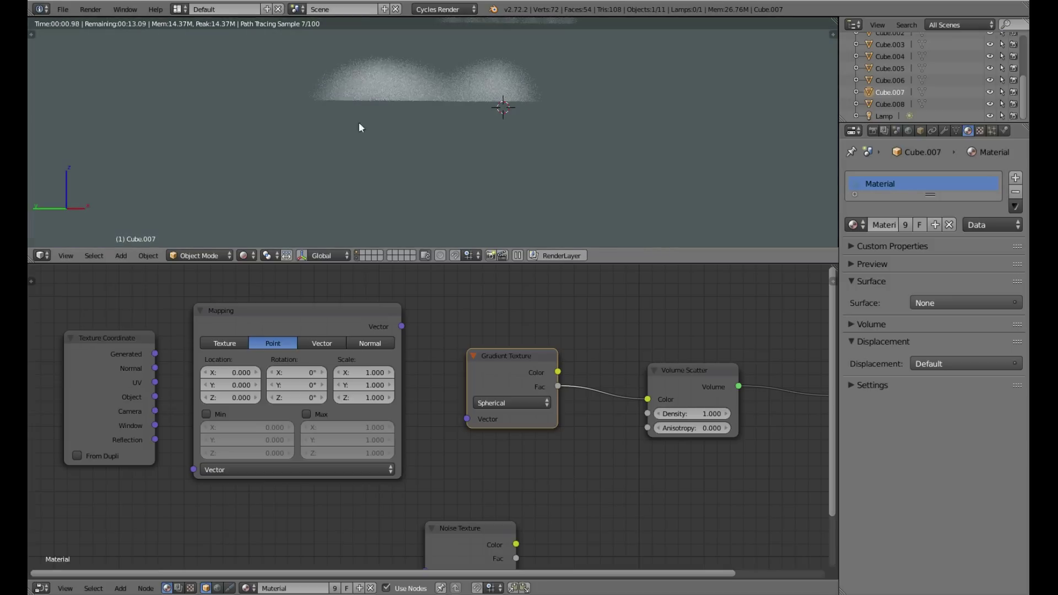
pyautogui.moveTo(384, 139); pyautogui.dragTo(347, 165, button='middle')
pyautogui.moveTo(481, 135); pyautogui.dragTo(444, 138, button='middle')
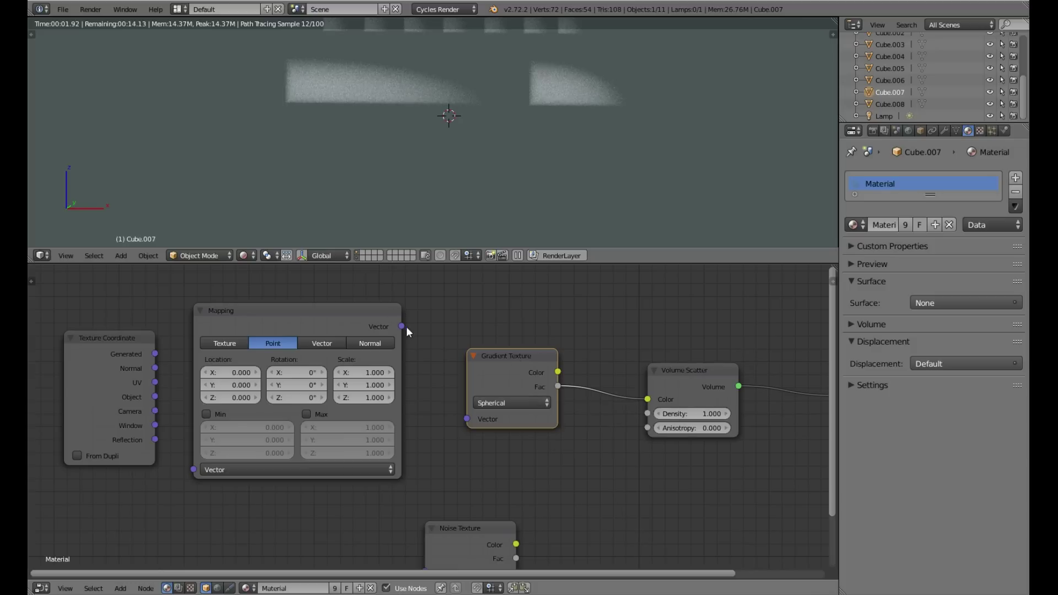
# Connect Generated texture coordinates to the Mapping node and the Mapping output to the Gradient Texture's Vector input
pyautogui.moveTo(402, 326); pyautogui.dragTo(467, 419)
pyautogui.moveTo(155, 354); pyautogui.dragTo(194, 469)
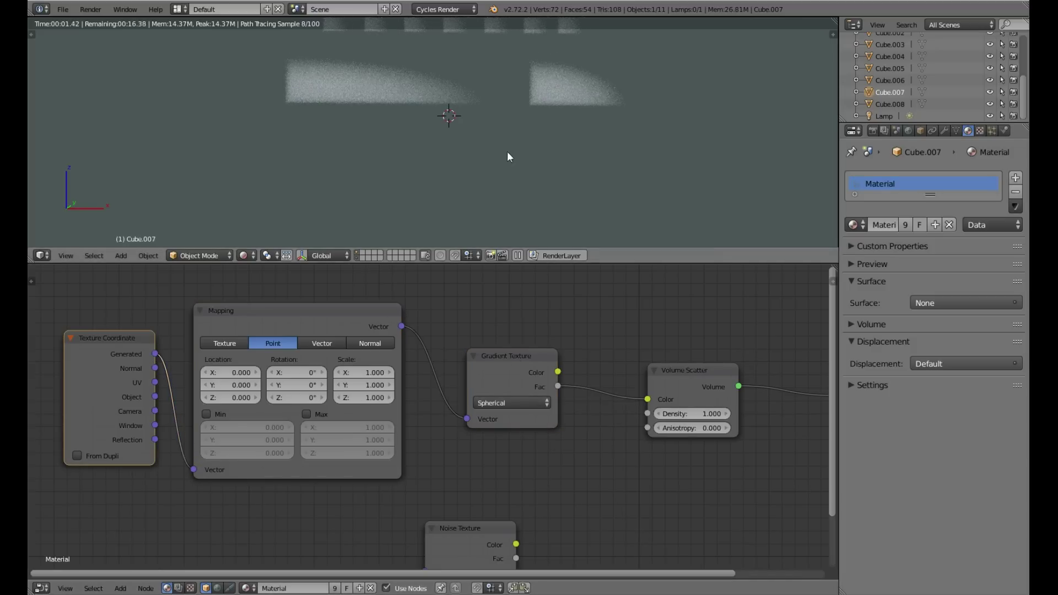
pyautogui.press('KP_0')
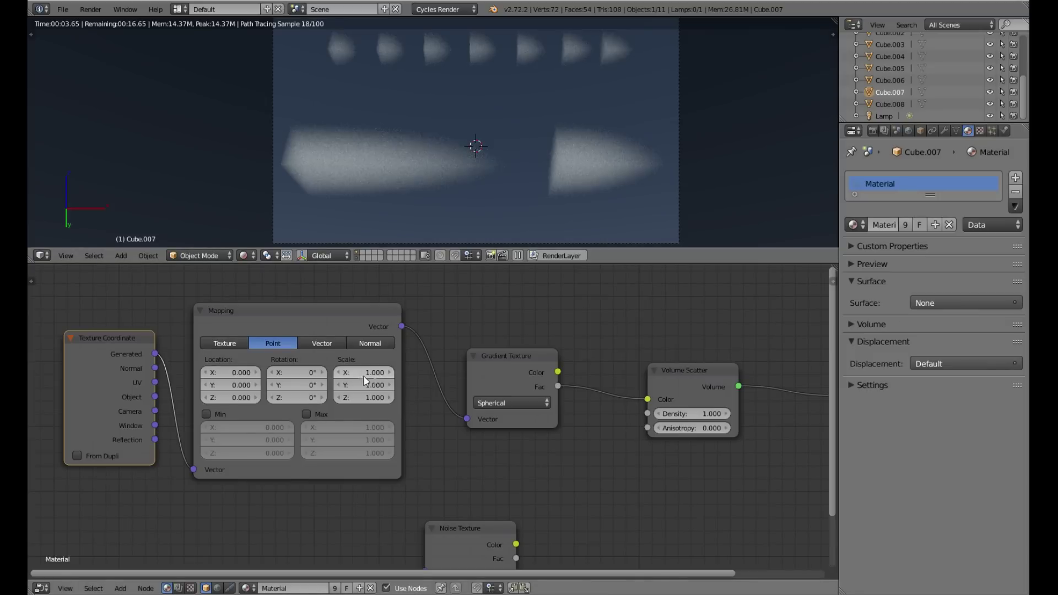
# Set the Mapping node's scale to 2 on the X, Y and Z axes
pyautogui.click(359, 374)
pyautogui.write('2')
pyautogui.press('Tab')
pyautogui.write('2')
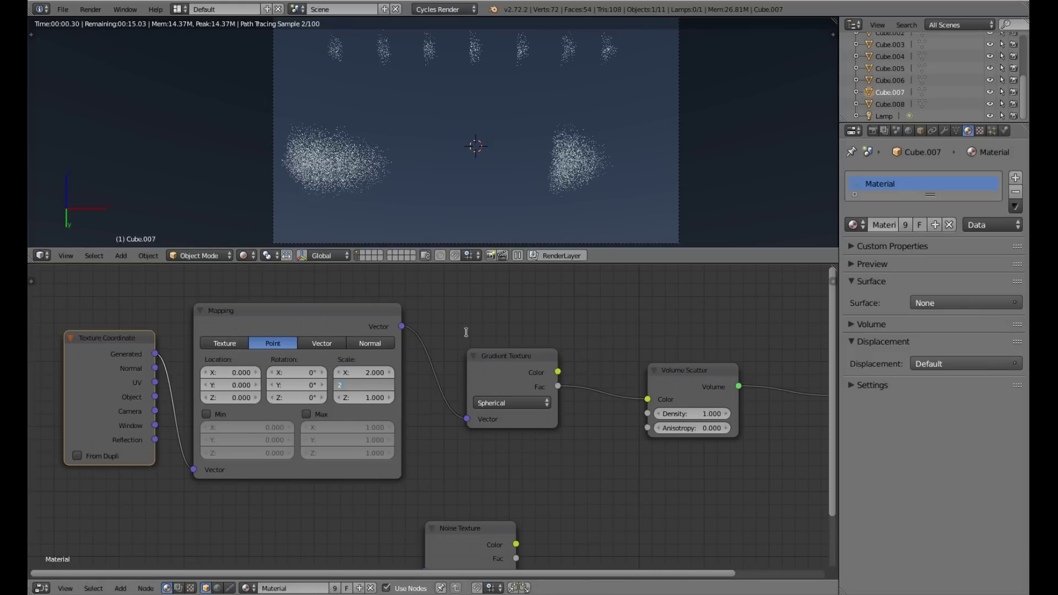
pyautogui.press('Tab')
pyautogui.write('2')
pyautogui.press('Return')
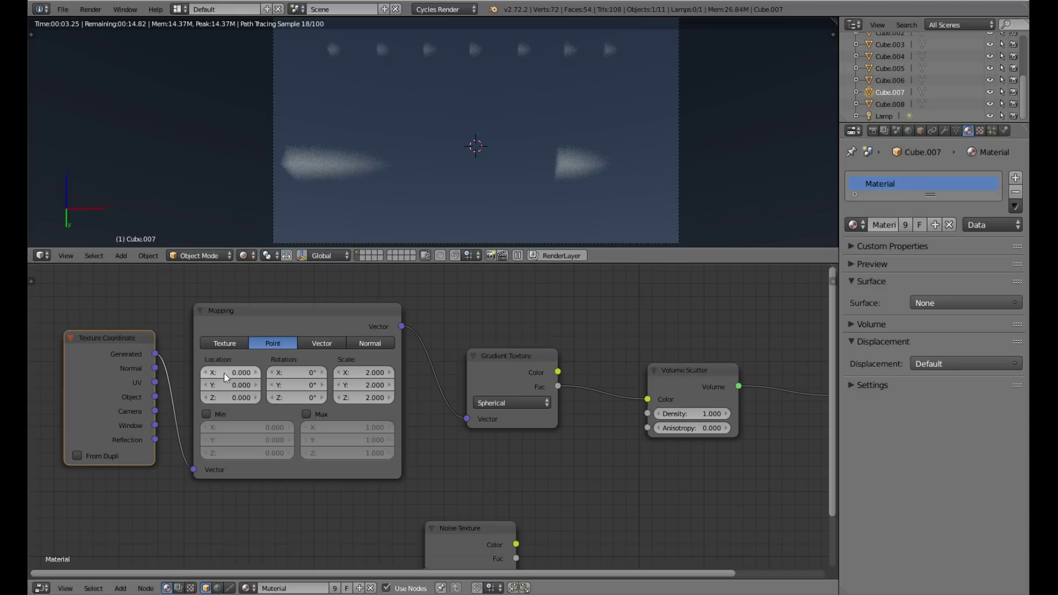
# Set the Mapping node's location to -1 on the X, Y and Z axes to centre the spherical gradient in each box
pyautogui.moveTo(223, 372); pyautogui.dragTo(205, 373)
pyautogui.click(207, 374)
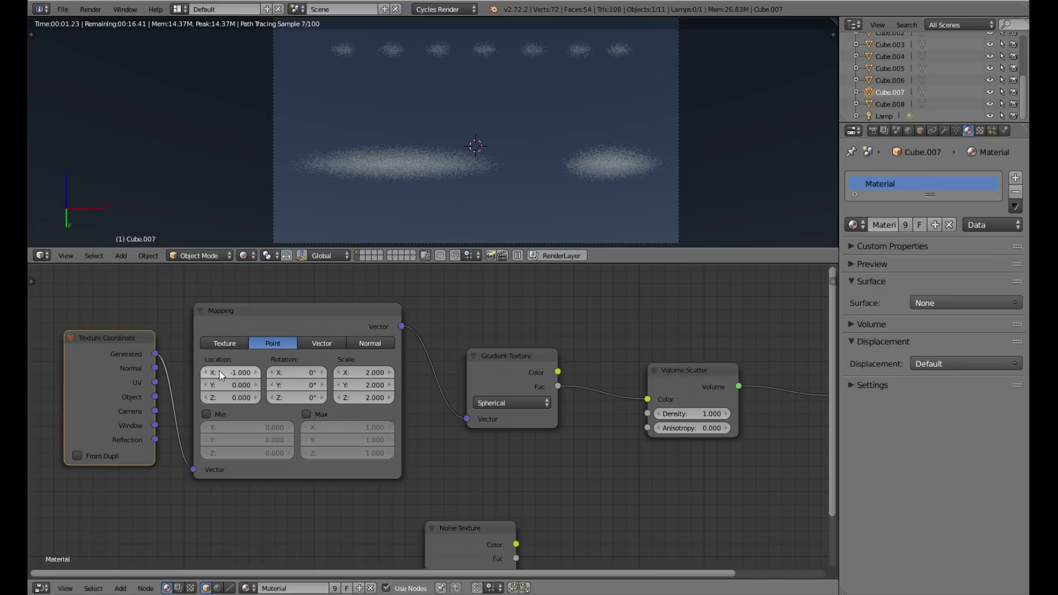
pyautogui.write('-1.000')
pyautogui.write('-1.000')
pyautogui.moveTo(503, 189); pyautogui.dragTo(480, 188, button='middle')
pyautogui.press('KP_0')
# Line up the Gradient Texture and Volume Scatter nodes and move the Material Output node farther along the graph
pyautogui.moveTo(690, 368); pyautogui.dragTo(720, 324)
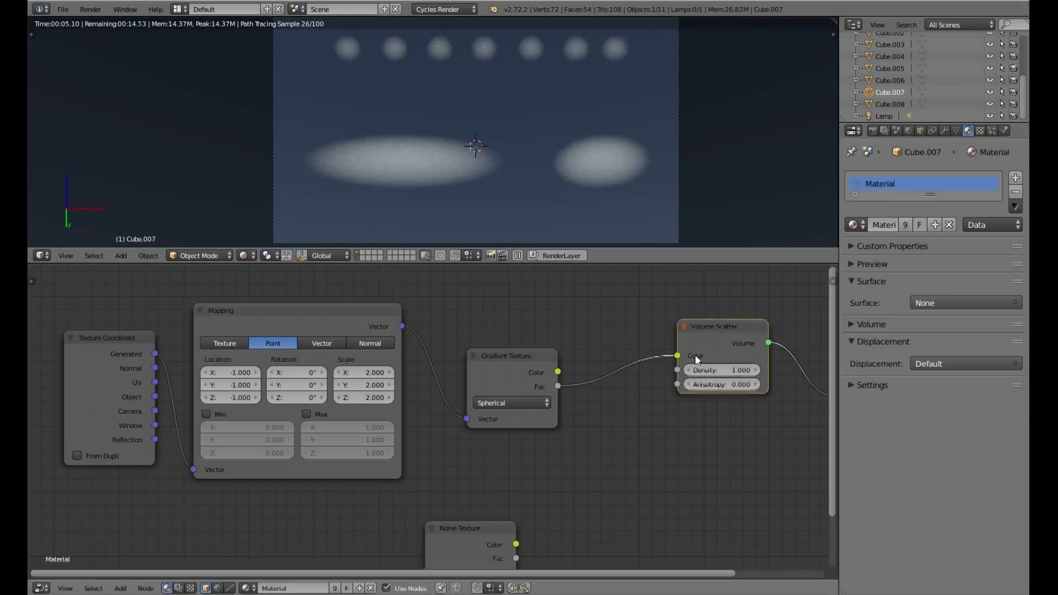
pyautogui.moveTo(508, 369); pyautogui.dragTo(526, 333)
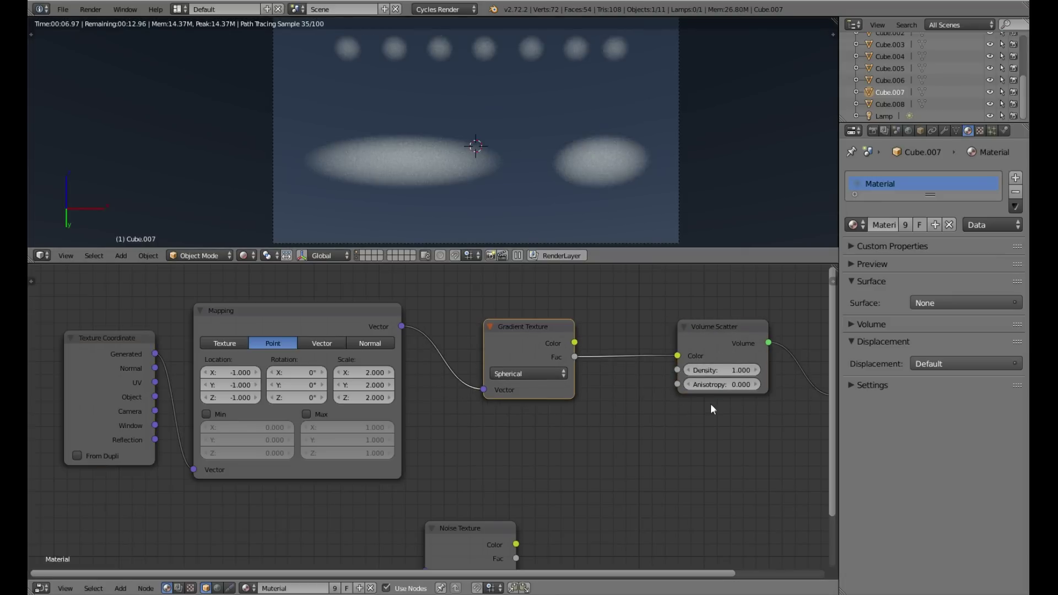
pyautogui.moveTo(711, 408); pyautogui.dragTo(417, 409, button='middle')
pyautogui.moveTo(609, 401); pyautogui.dragTo(765, 358)
# Reroute the gradient's Fac link from the Volume Scatter's Color to its Density input and spread the two nodes apart
pyautogui.moveTo(382, 358); pyautogui.dragTo(382, 372)
pyautogui.moveTo(429, 345); pyautogui.dragTo(545, 327)
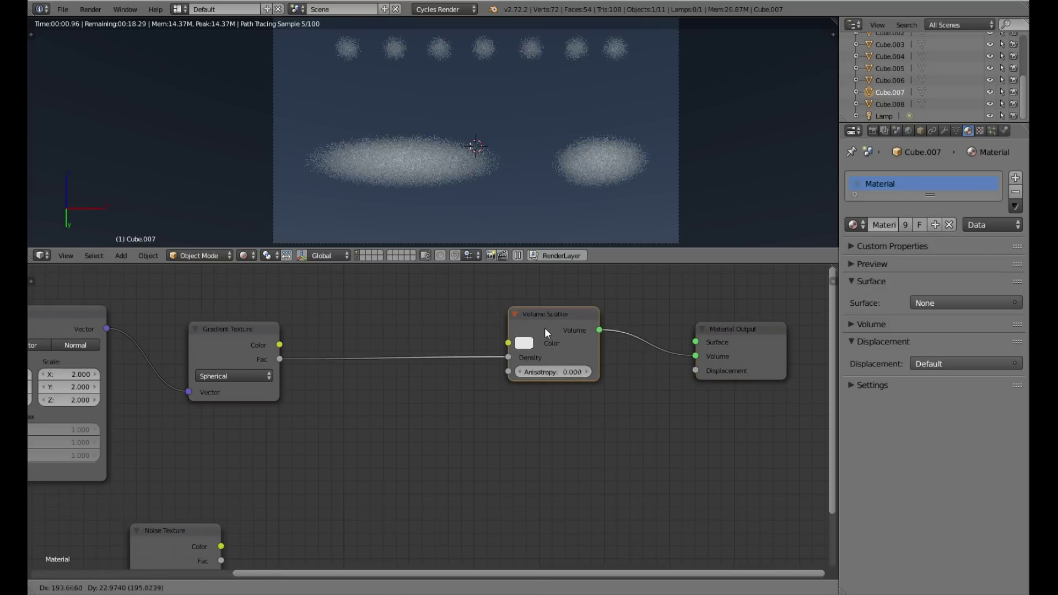
pyautogui.moveTo(488, 397); pyautogui.dragTo(581, 402, button='middle')
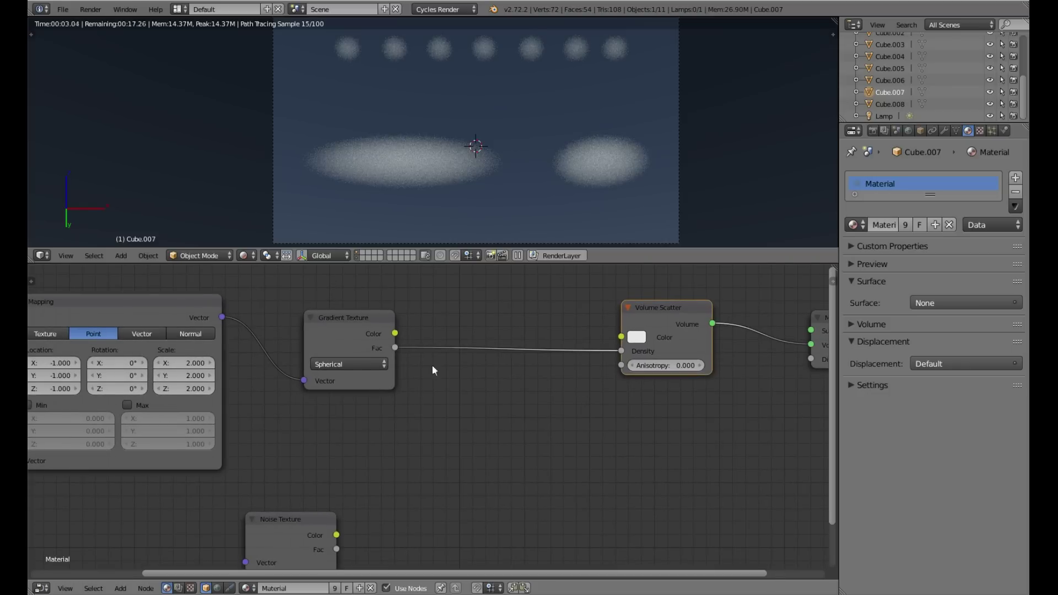
pyautogui.moveTo(355, 342); pyautogui.dragTo(325, 325)
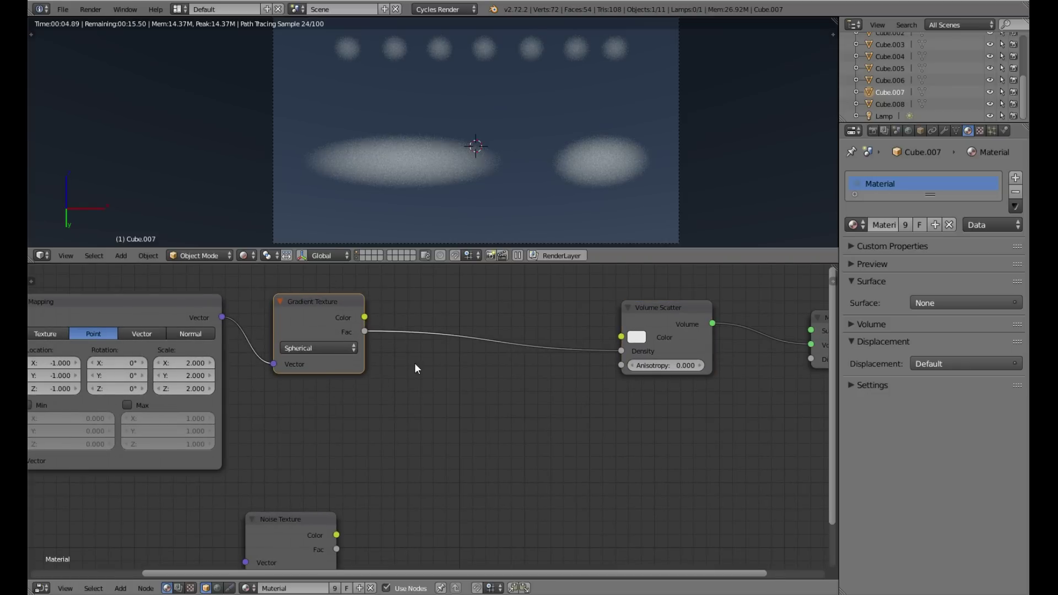
# Insert a Math node into the link between the Gradient Texture and Volume Scatter's Density, and set its operation to Greater Than
pyautogui.hotkey('shift', 'a')
pyautogui.moveTo(481, 391)
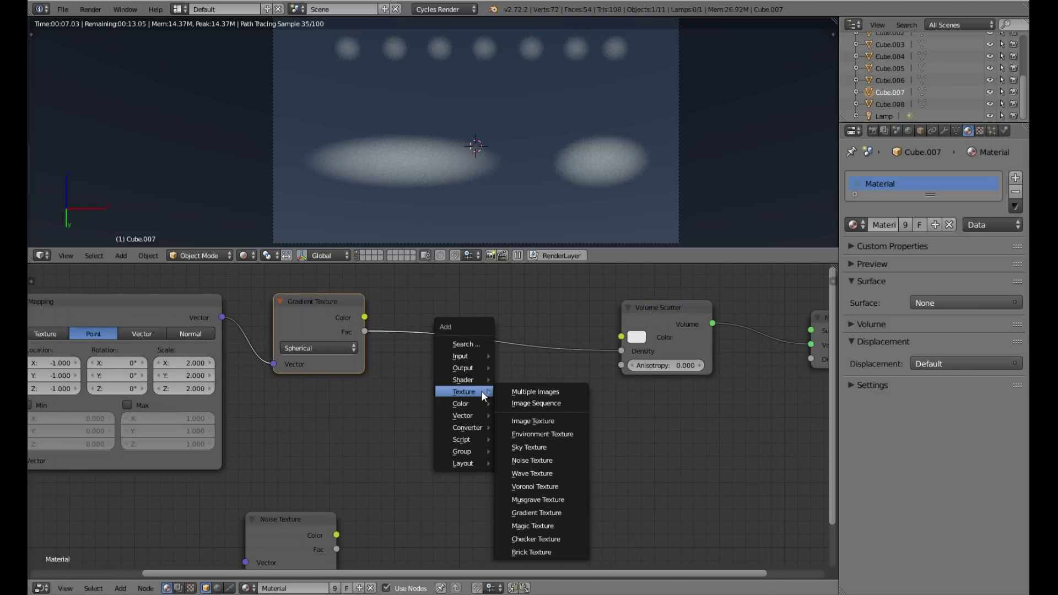
pyautogui.moveTo(472, 426)
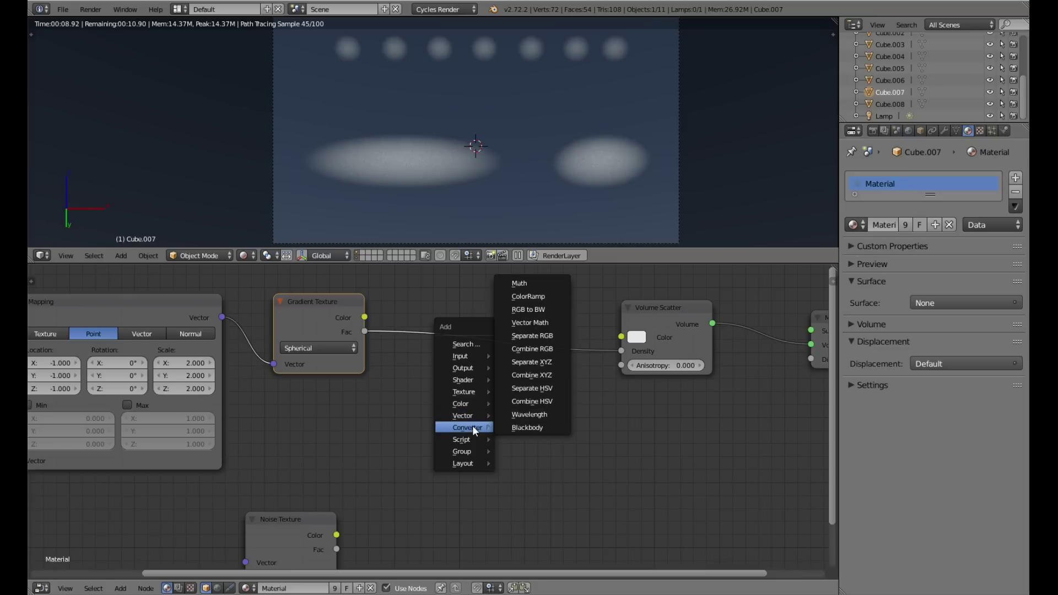
pyautogui.click(548, 282)
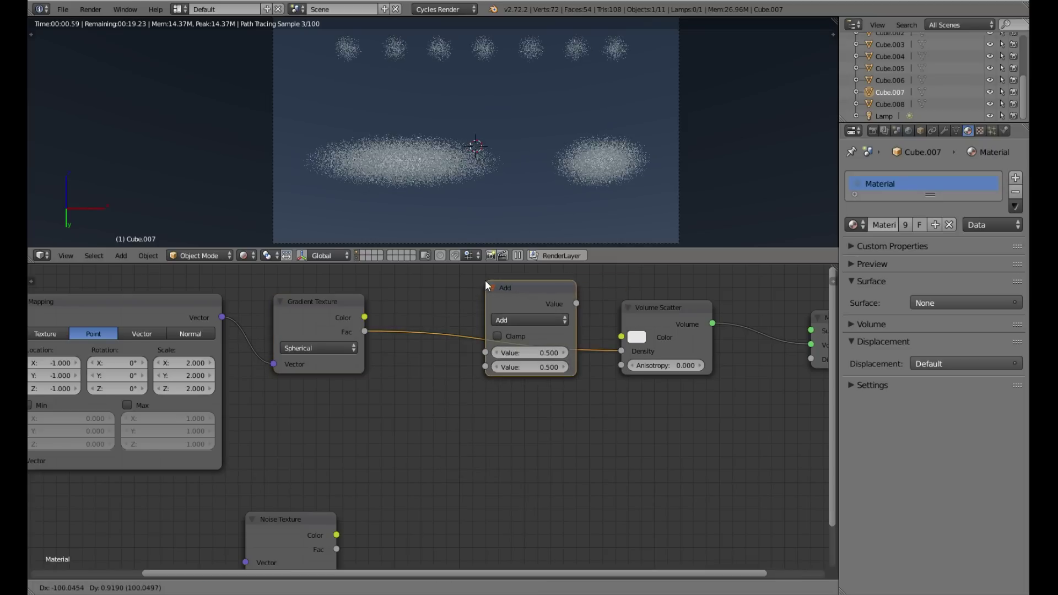
pyautogui.click(482, 280)
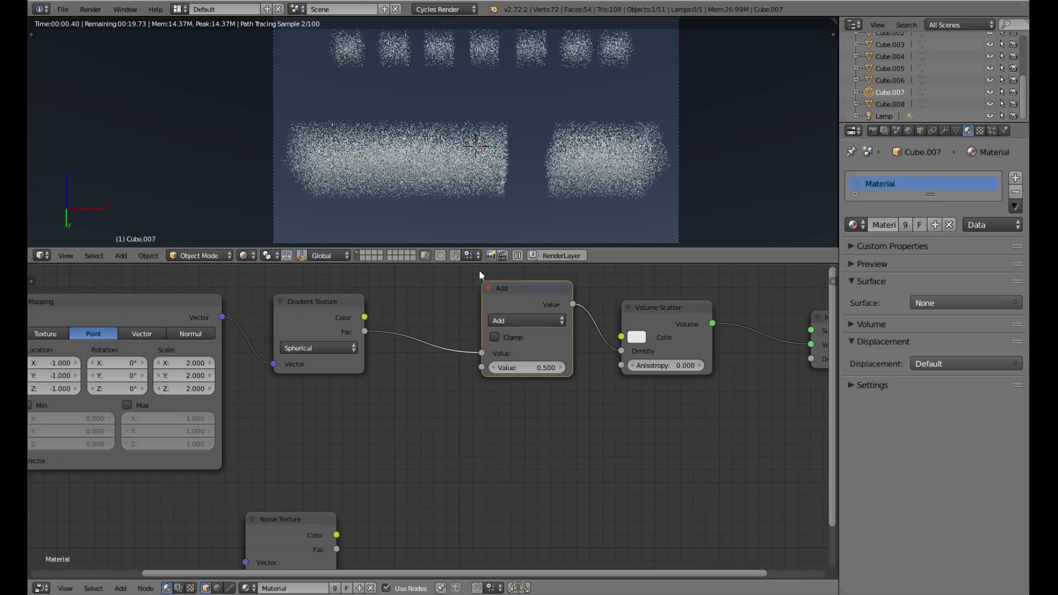
pyautogui.click(518, 322)
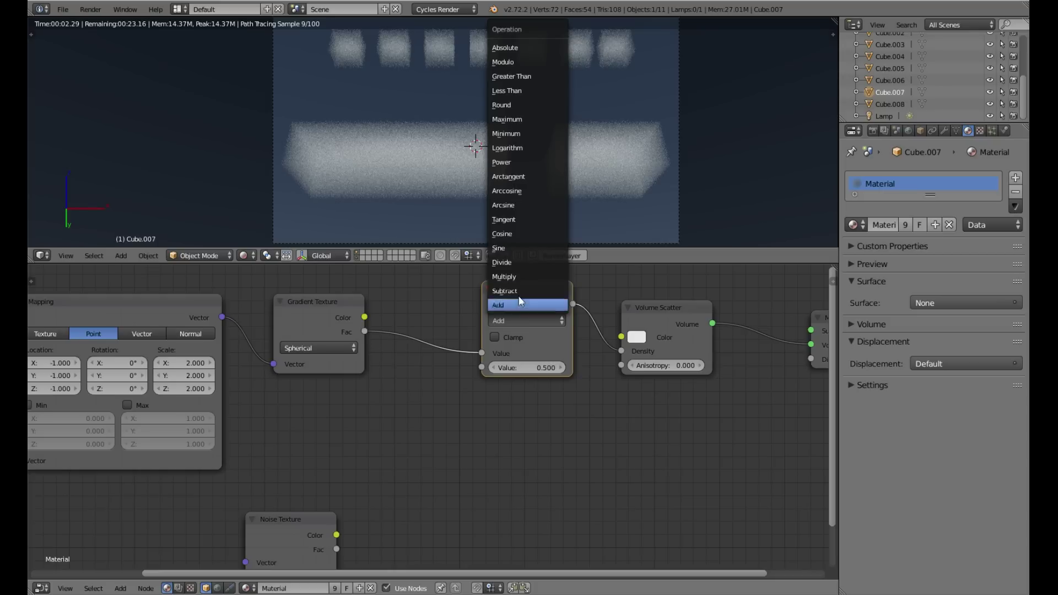
pyautogui.click(530, 78)
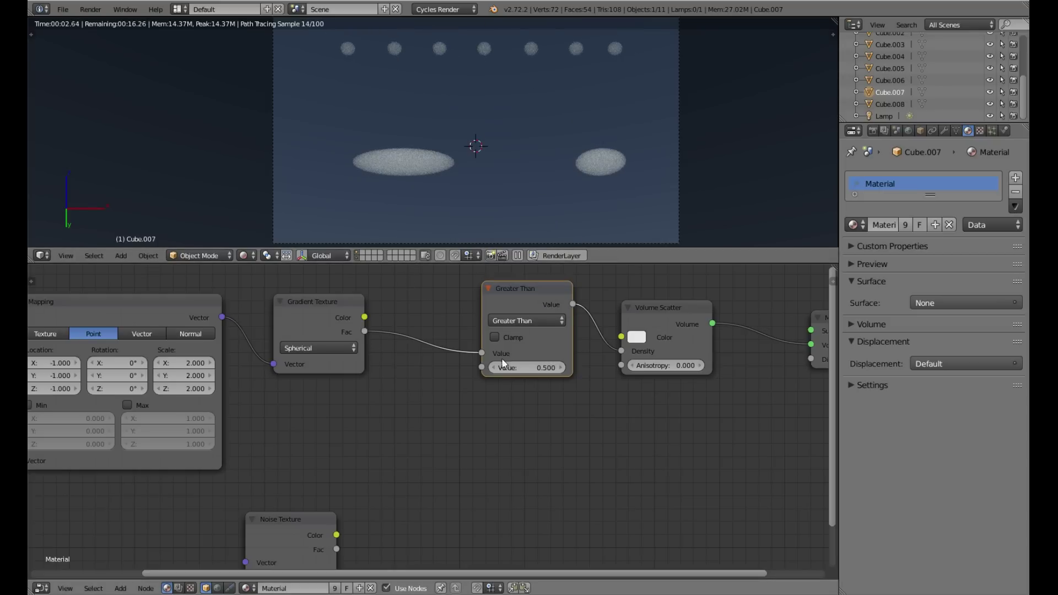
# Try Greater Than thresholds from 0 up to 0.9 in increments of 0.1
pyautogui.press('Return')
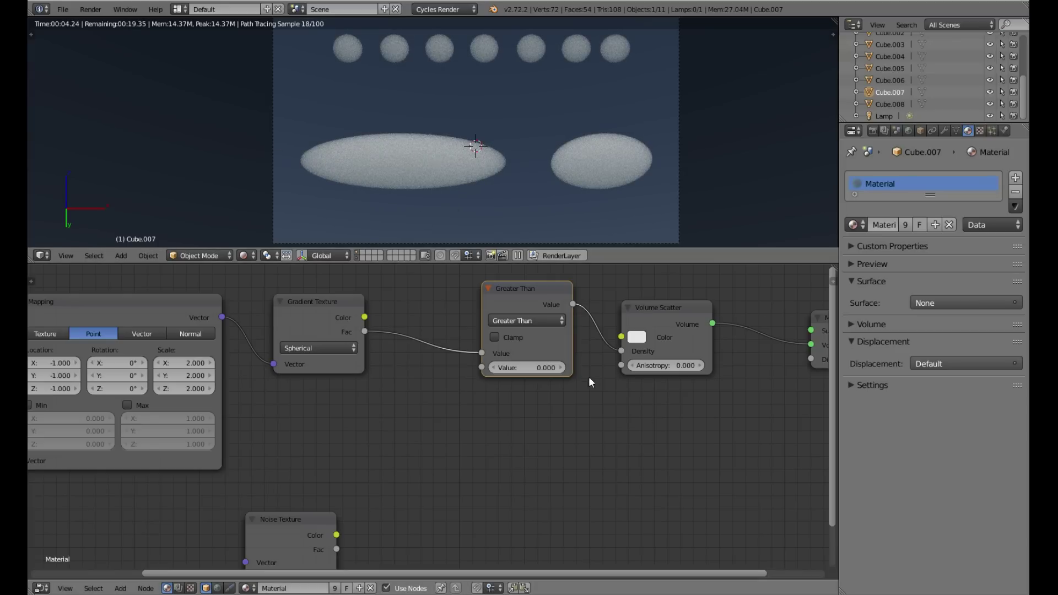
pyautogui.click(559, 366)
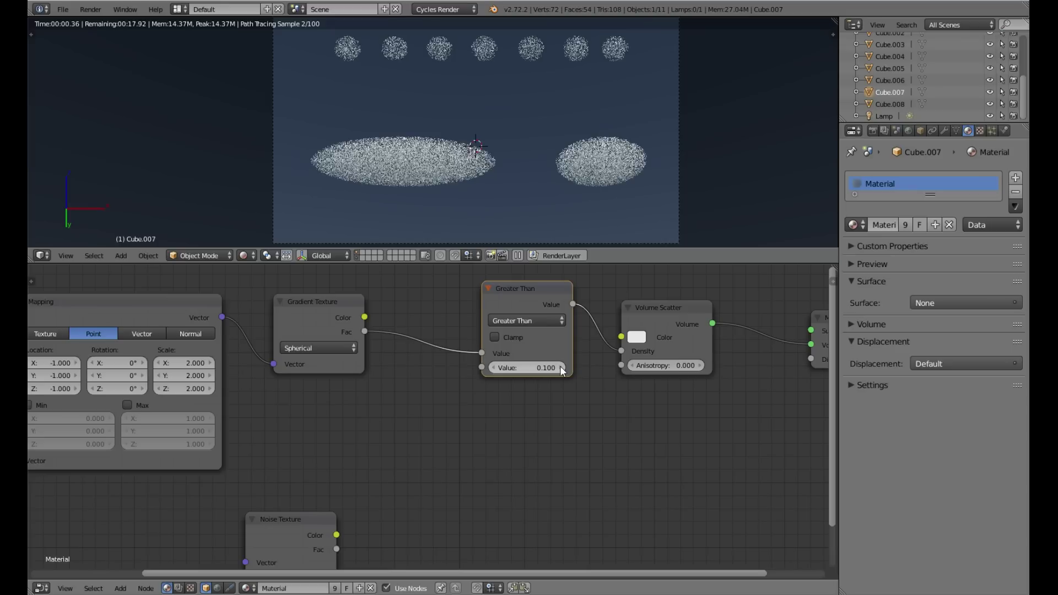
pyautogui.click(560, 366)
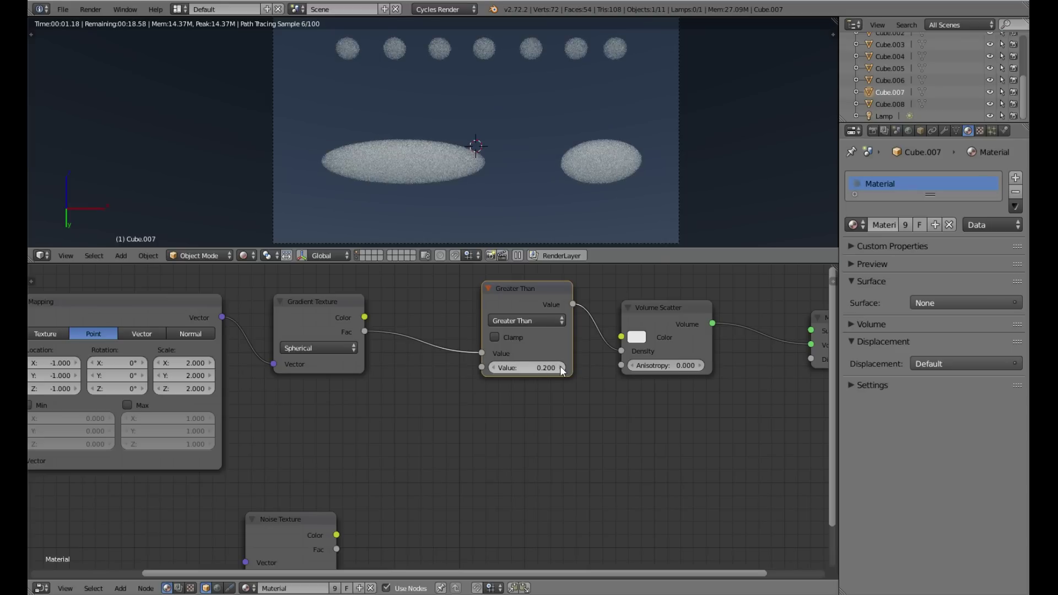
pyautogui.click(560, 365)
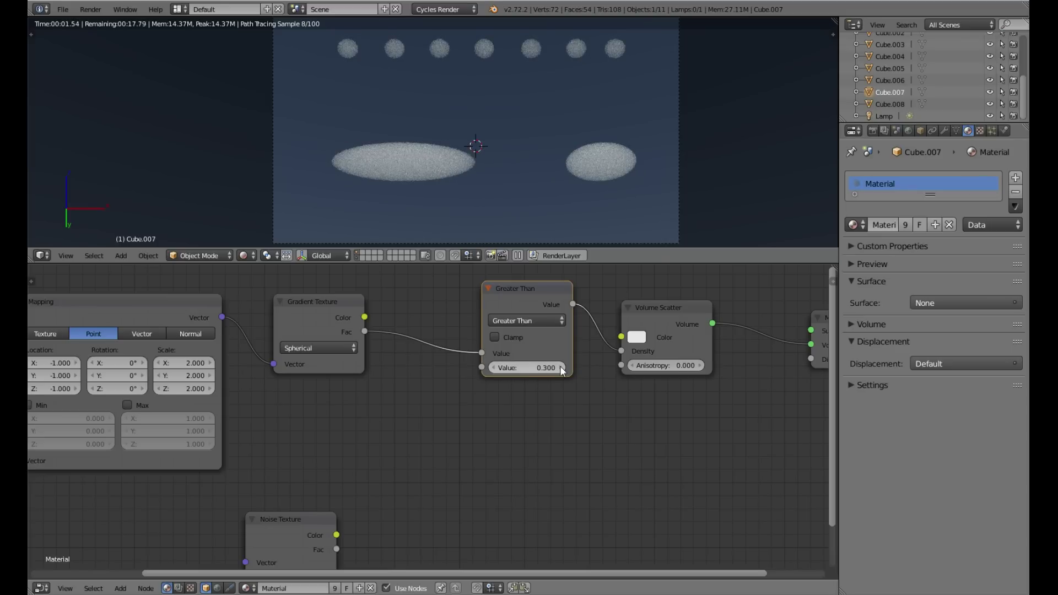
pyautogui.click(561, 368)
pyautogui.click(560, 367)
pyautogui.click(560, 368)
pyautogui.click(560, 367)
pyautogui.click(560, 366)
pyautogui.click(560, 366)
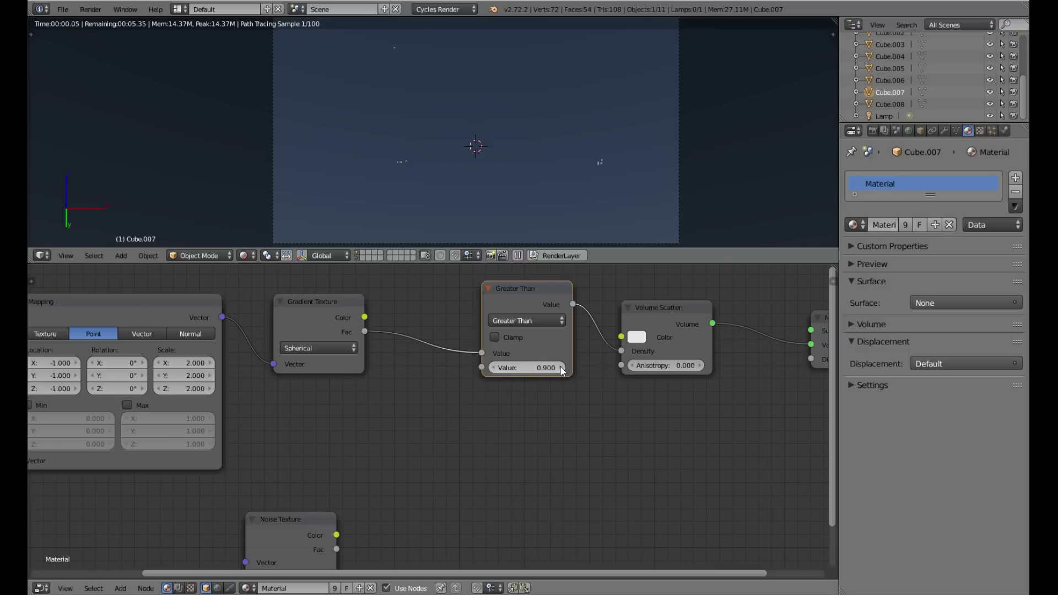
# Lower the Greater Than node's threshold value to 0.1
pyautogui.click(494, 368)
pyautogui.click(494, 367)
pyautogui.click(494, 368)
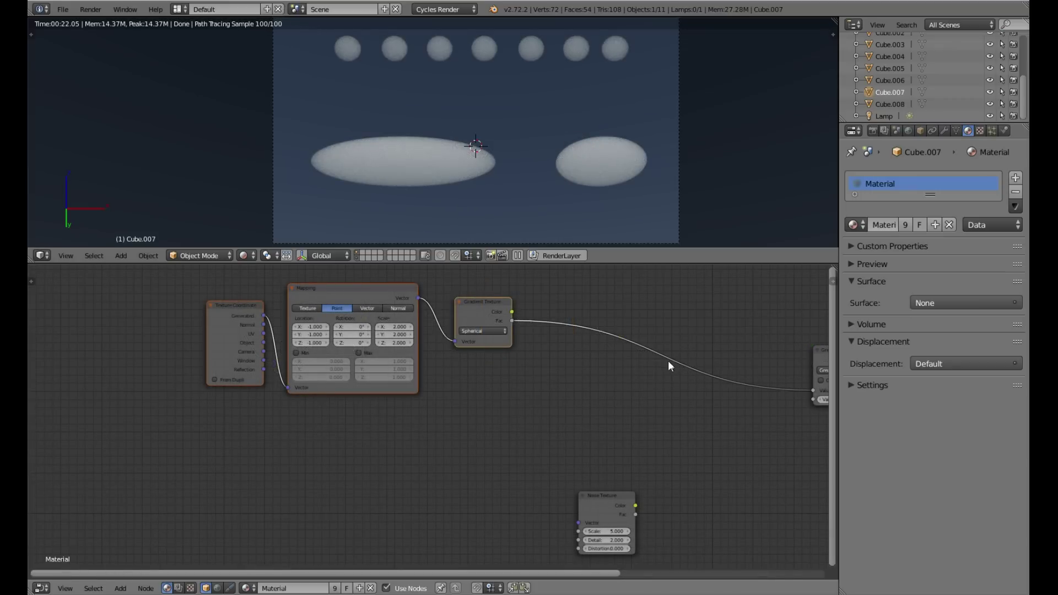
# Open a wide gap in the graph by moving Gradient Texture towards Greater Than and shifting Texture Coordinate and Mapping back
pyautogui.moveTo(654, 393); pyautogui.dragTo(627, 376, button='middle')
pyautogui.moveTo(457, 303); pyautogui.dragTo(642, 364)
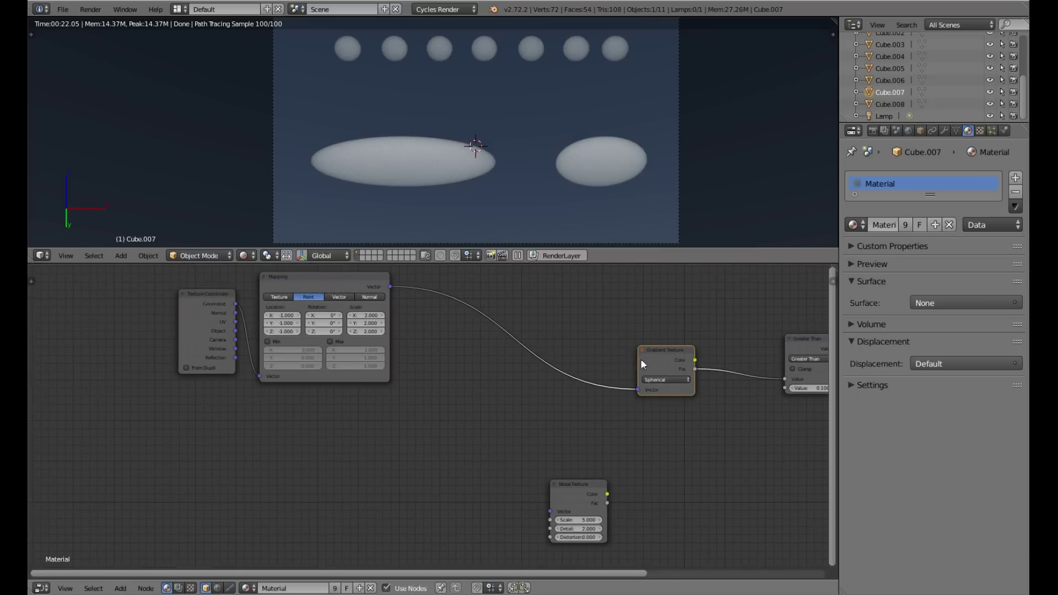
pyautogui.click(352, 285)
pyautogui.keyDown('shift'); pyautogui.click(210, 318); pyautogui.keyUp('shift')
pyautogui.press('g')
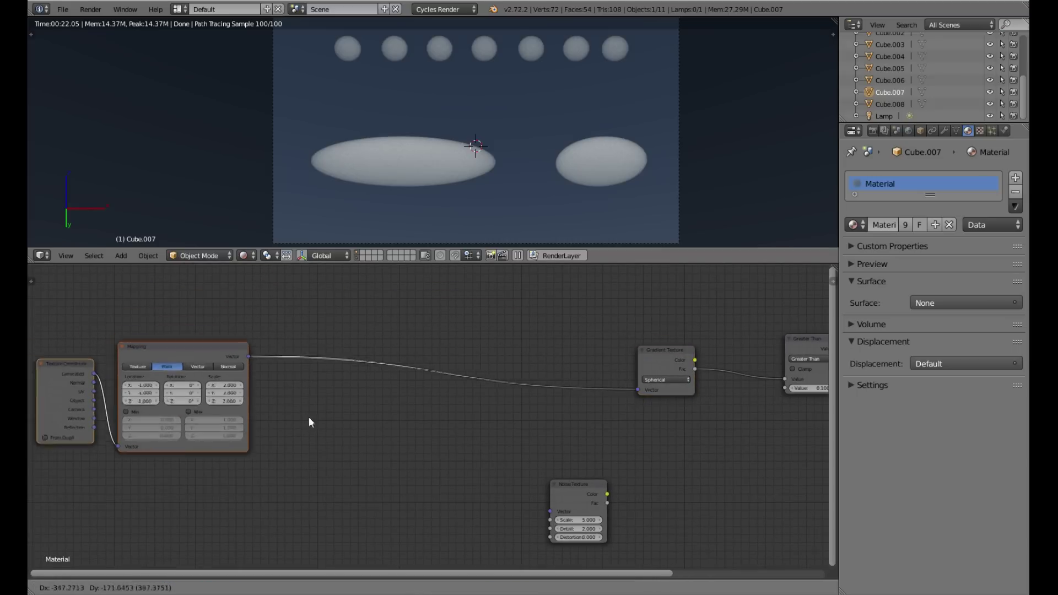
pyautogui.click(263, 442)
# Move the unconnected Noise Texture node back along the graph so it sits below the Mapping node
pyautogui.moveTo(509, 490); pyautogui.dragTo(643, 387, button='middle')
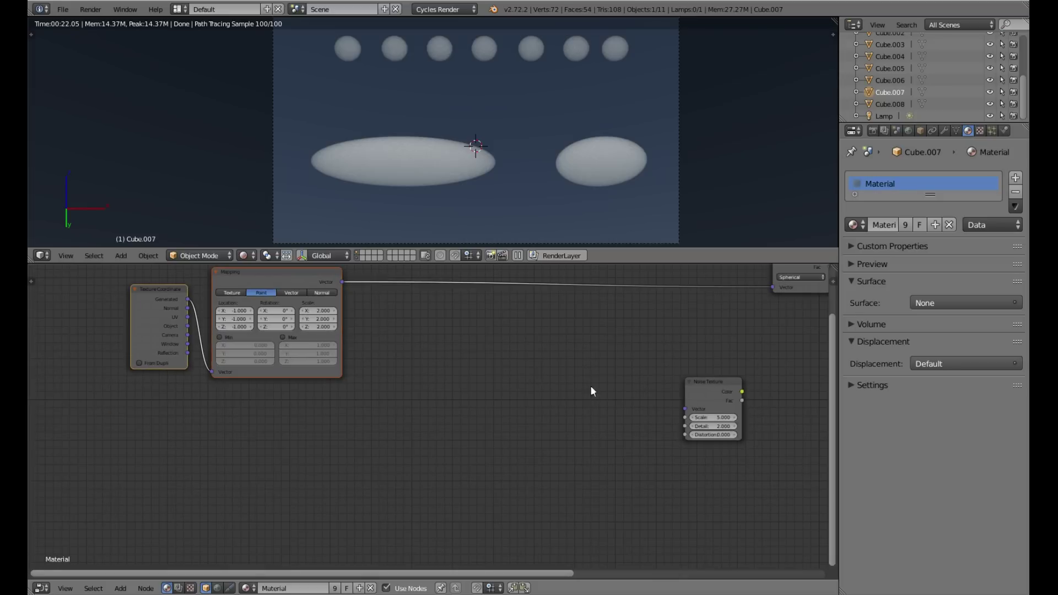
pyautogui.moveTo(704, 389); pyautogui.dragTo(336, 446)
pyautogui.moveTo(382, 421); pyautogui.dragTo(289, 456, button='middle')
# Insert a Separate XYZ node into the link between the Mapping and Gradient Texture nodes
pyautogui.hotkey('shift', 'a')
pyautogui.moveTo(487, 392)
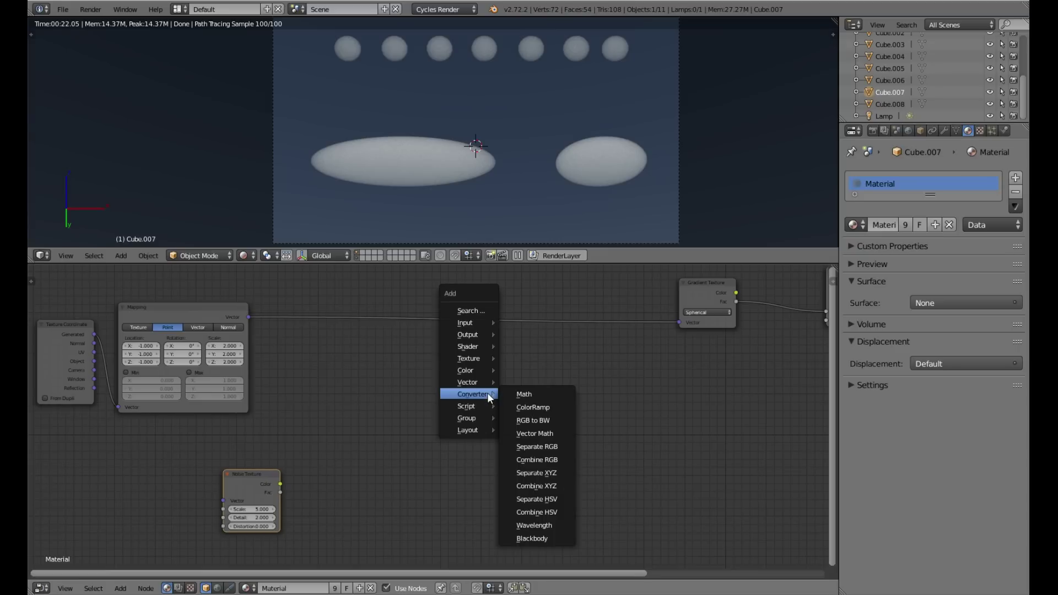
pyautogui.click(477, 311)
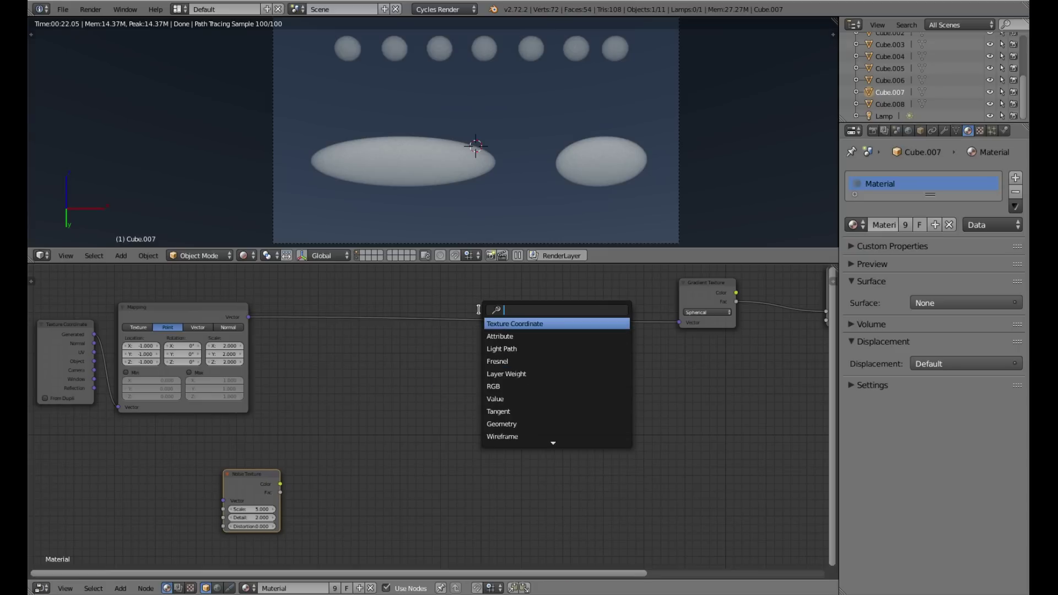
pyautogui.write('xy')
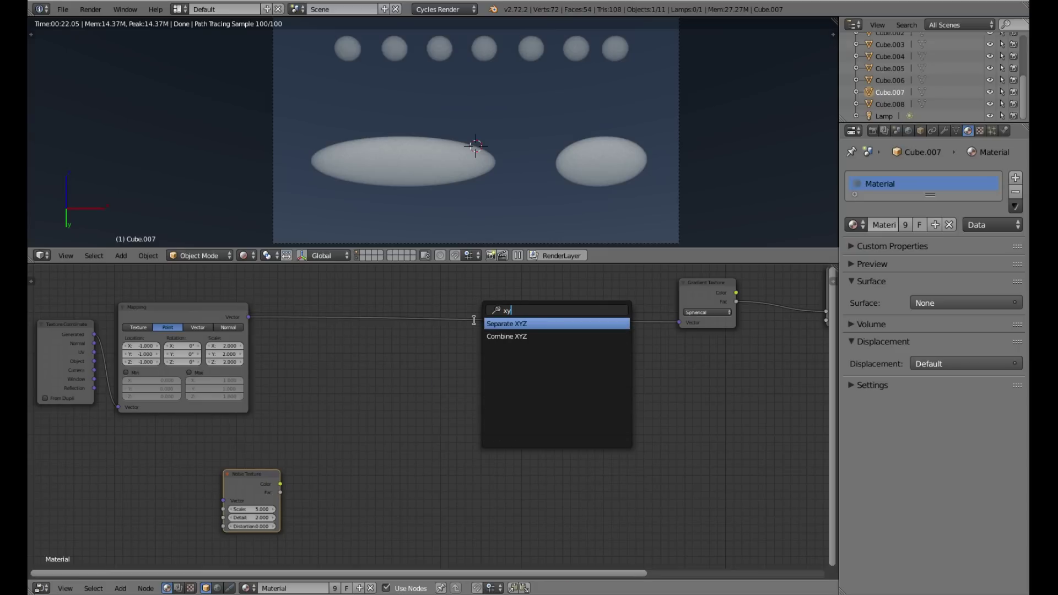
pyautogui.click(492, 324)
pyautogui.click(361, 317)
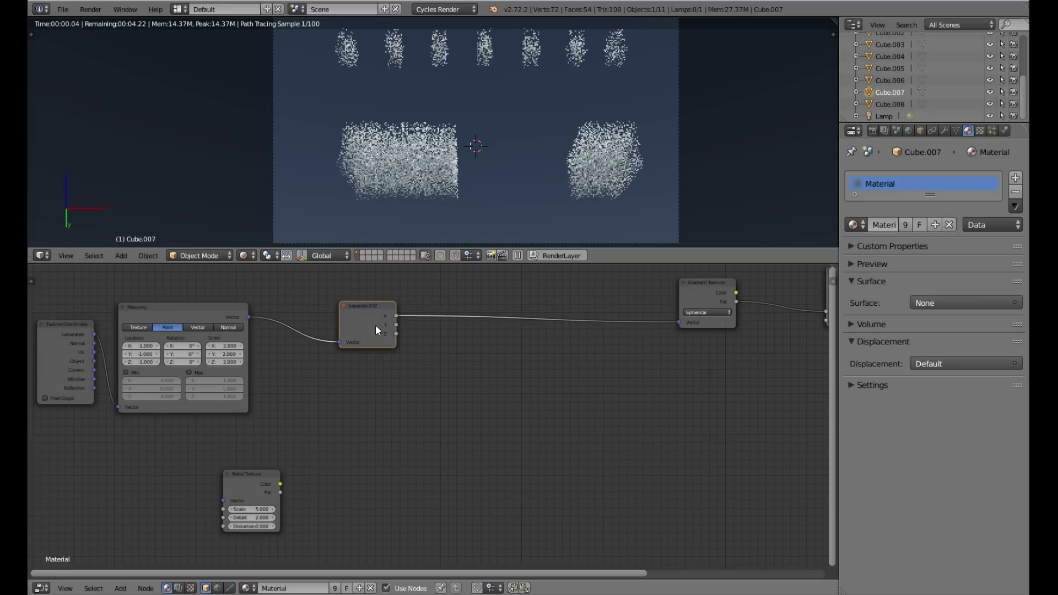
# Insert a Combine XYZ node into the link between Separate XYZ and the Gradient Texture
pyautogui.hotkey('shift', 'a')
pyautogui.click(443, 358)
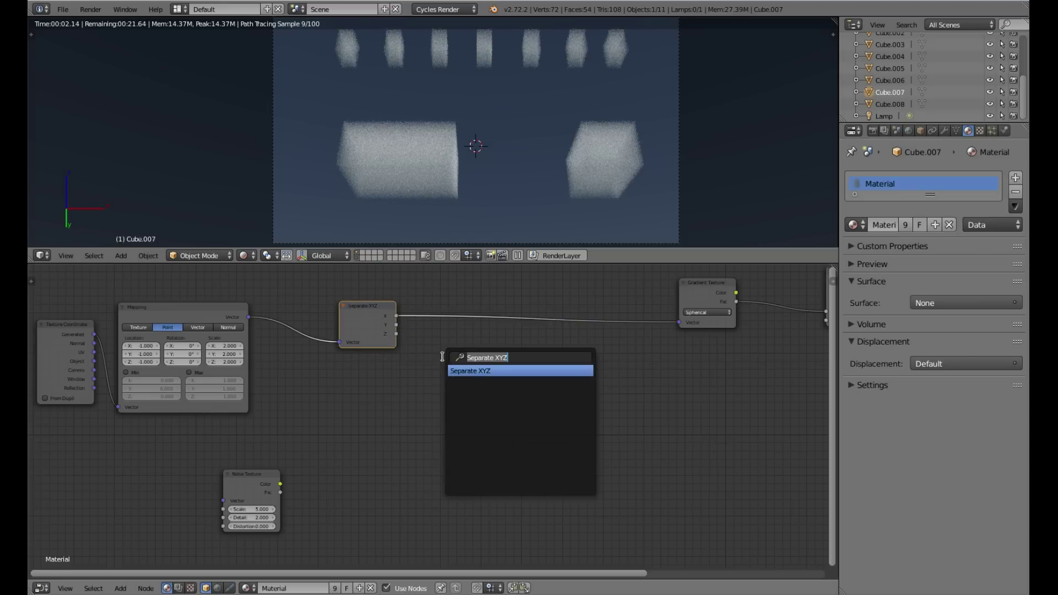
pyautogui.write('xy')
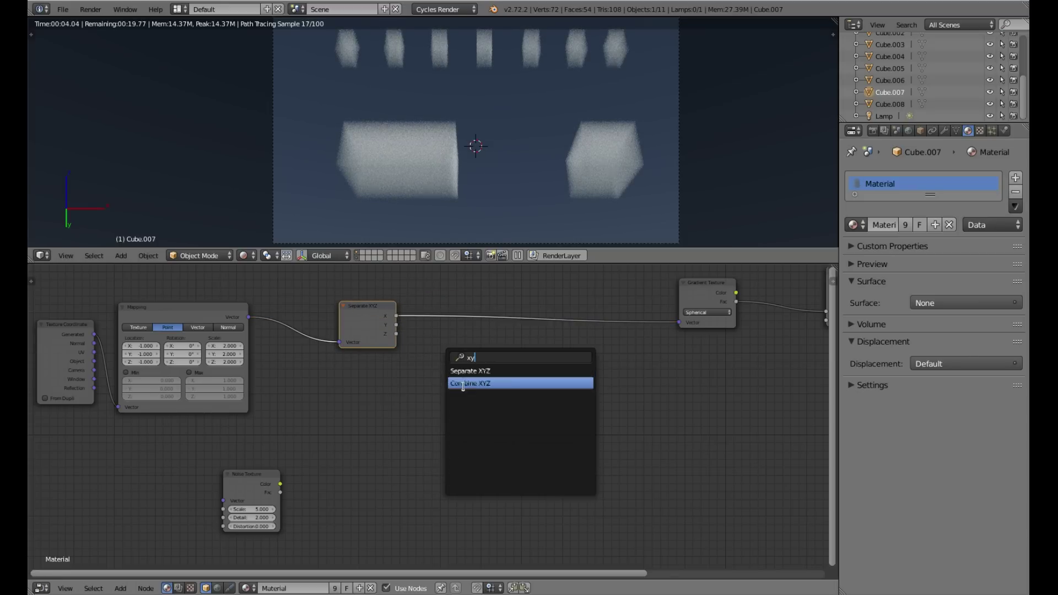
pyautogui.click(485, 384)
pyautogui.click(612, 317)
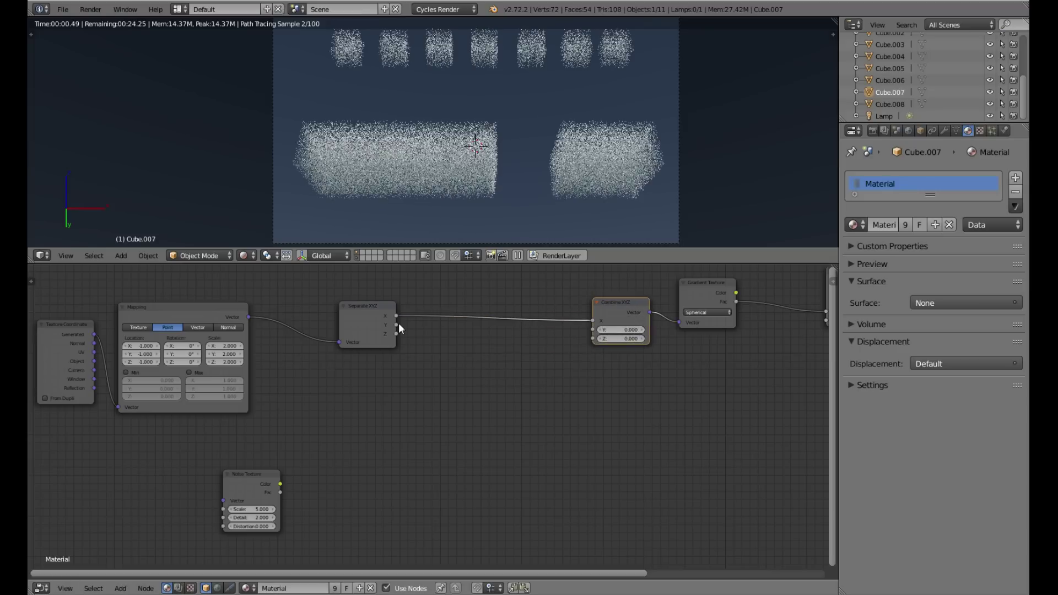
# Connect Separate XYZ's Y and Z outputs to the matching Combine XYZ inputs and move Separate XYZ closer to Mapping
pyautogui.moveTo(396, 324); pyautogui.dragTo(593, 330)
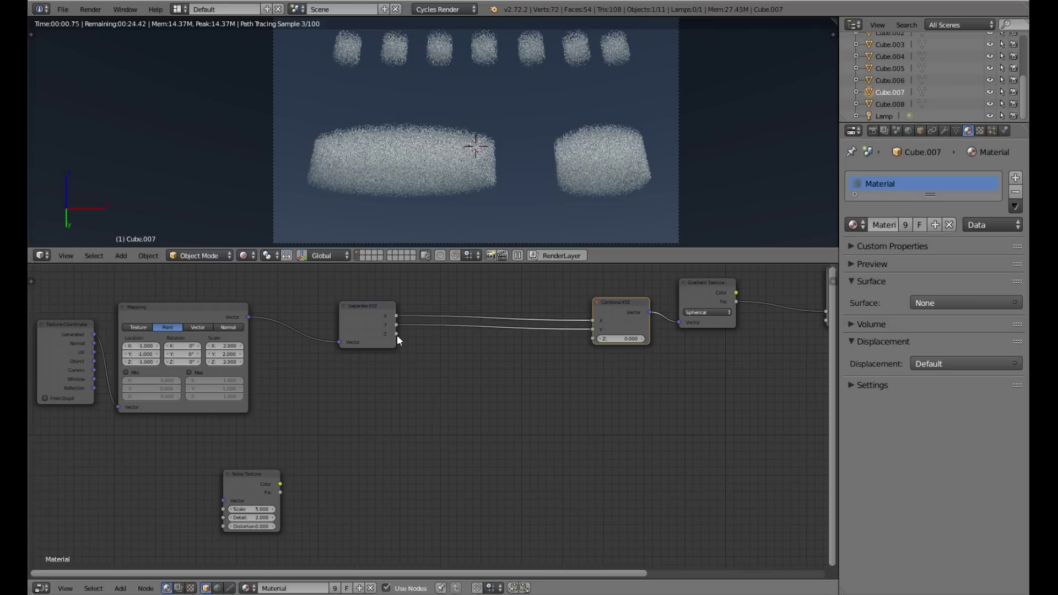
pyautogui.moveTo(397, 334); pyautogui.dragTo(634, 318)
pyautogui.moveTo(392, 313); pyautogui.dragTo(302, 329)
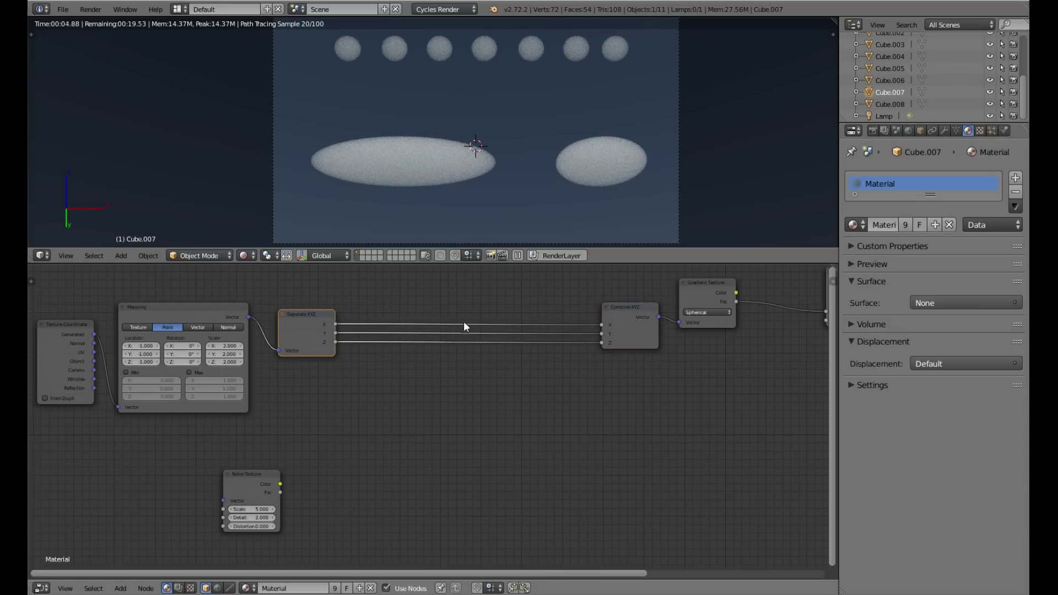
# Insert a Math node into the X link between Separate XYZ and Combine XYZ
pyautogui.hotkey('shift', 'a')
pyautogui.moveTo(456, 462)
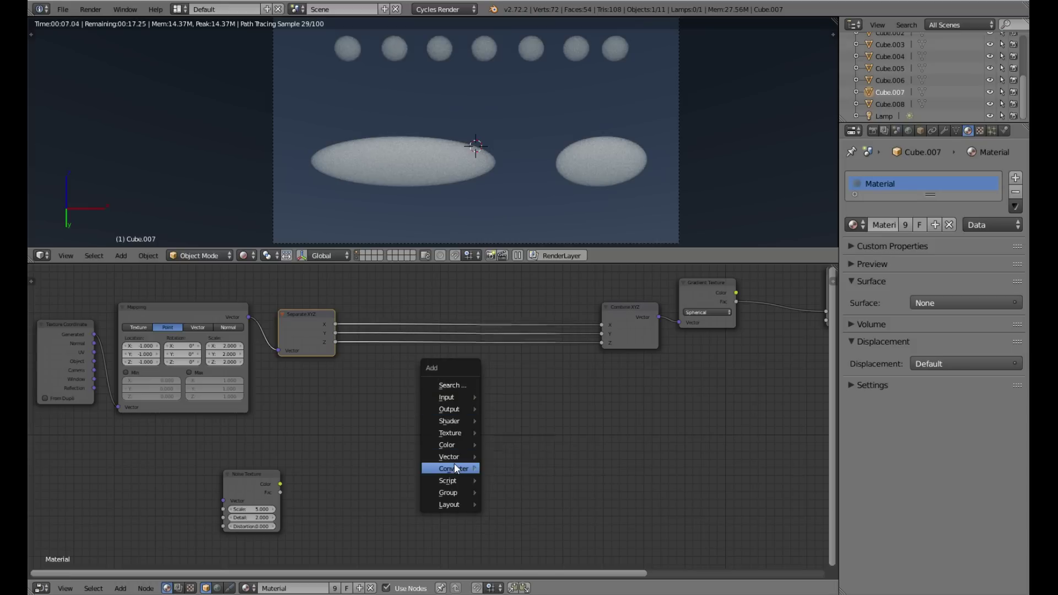
pyautogui.click(513, 324)
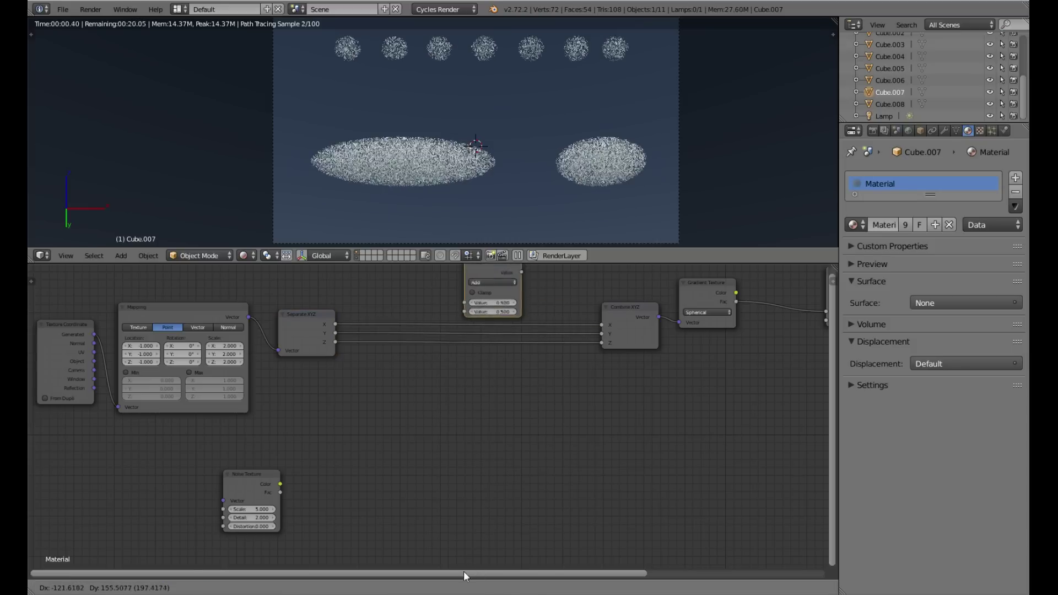
pyautogui.click(496, 336)
pyautogui.moveTo(461, 365); pyautogui.dragTo(443, 383, button='middle')
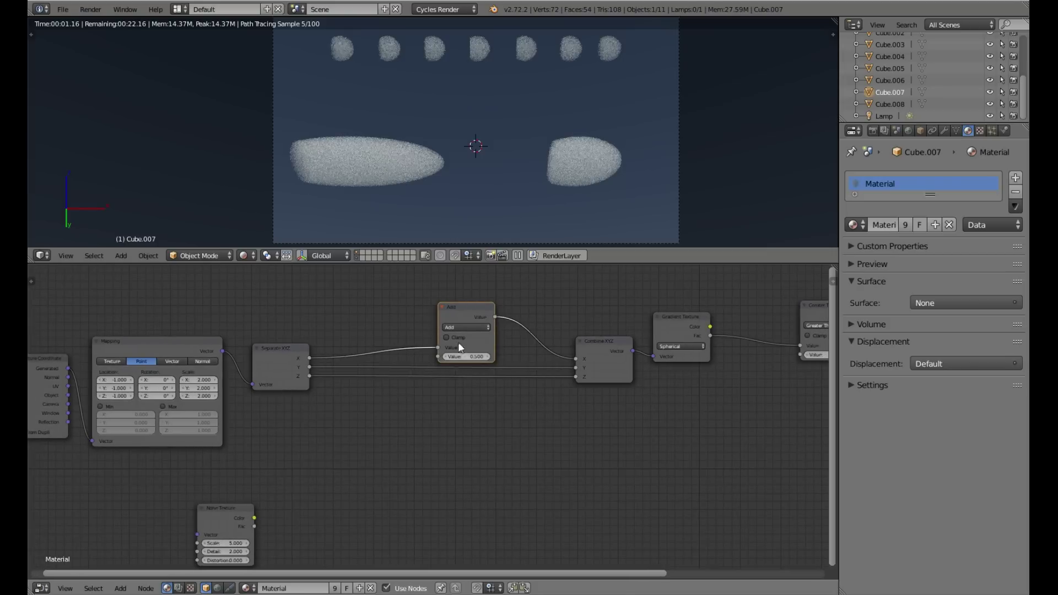
# Set the new Math node's operation to Multiply and its second value to 1
pyautogui.click(463, 329)
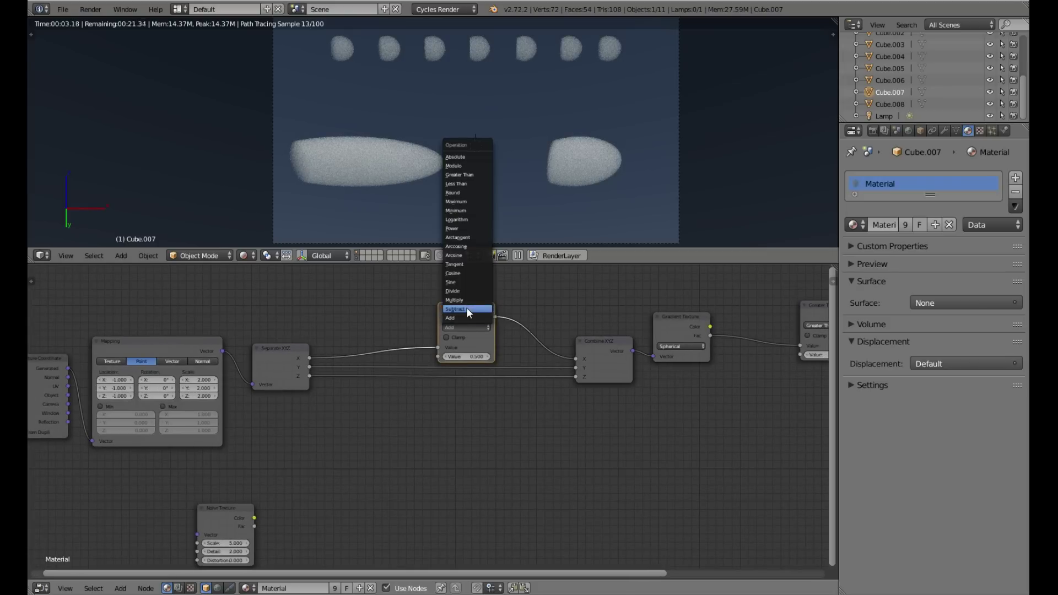
pyautogui.click(454, 300)
pyautogui.click(484, 357)
pyautogui.write('1')
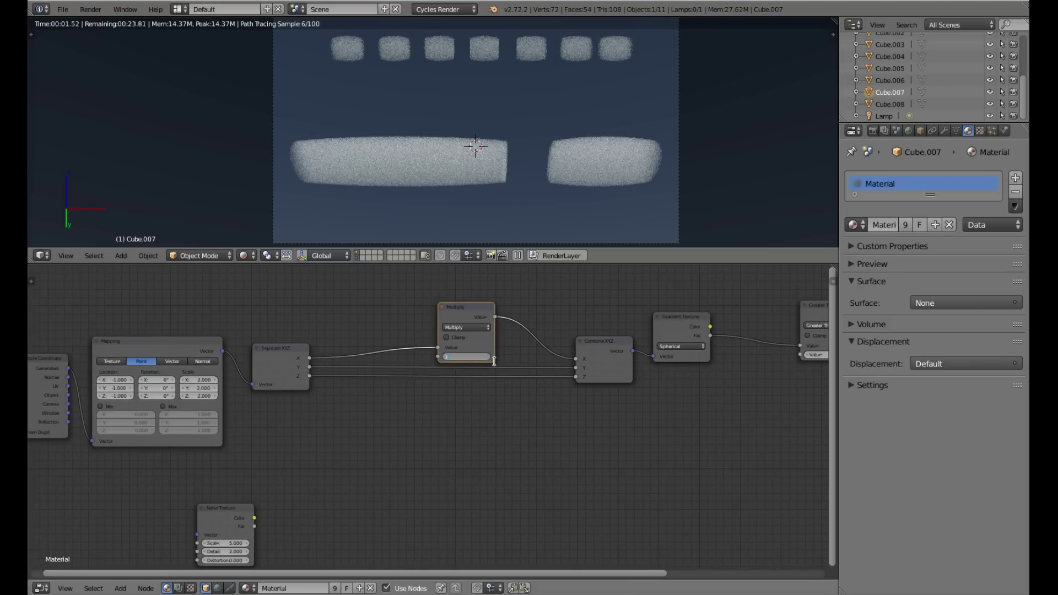
pyautogui.press('Return')
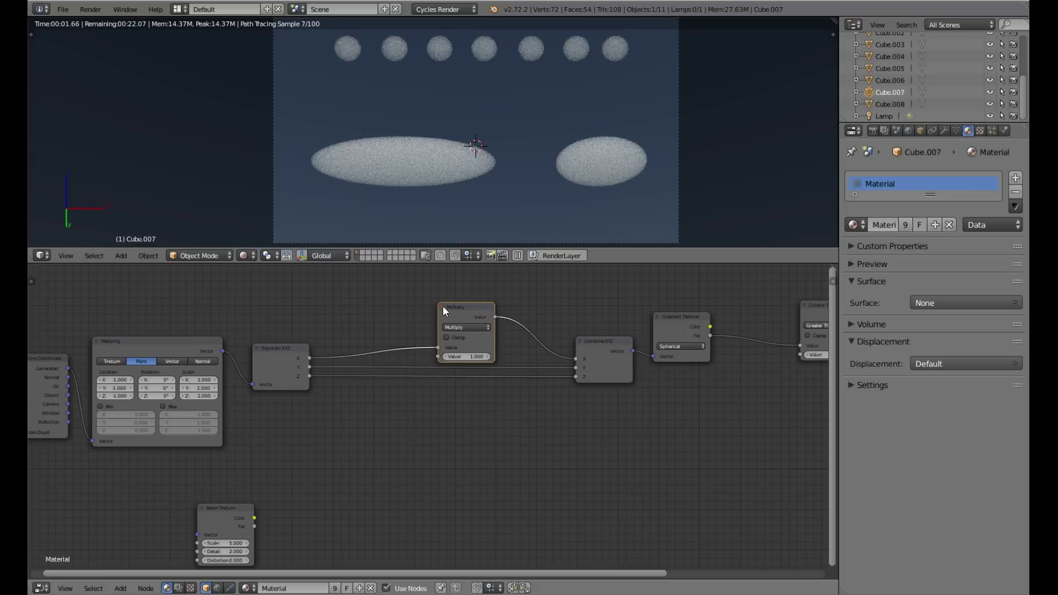
# Collapse the Multiply node and insert duplicates of it into the Y and Z links
pyautogui.click(442, 307)
pyautogui.moveTo(454, 309); pyautogui.dragTo(454, 349)
pyautogui.hotkey('shift', 'd')
pyautogui.click(453, 364)
pyautogui.hotkey('shift', 'd')
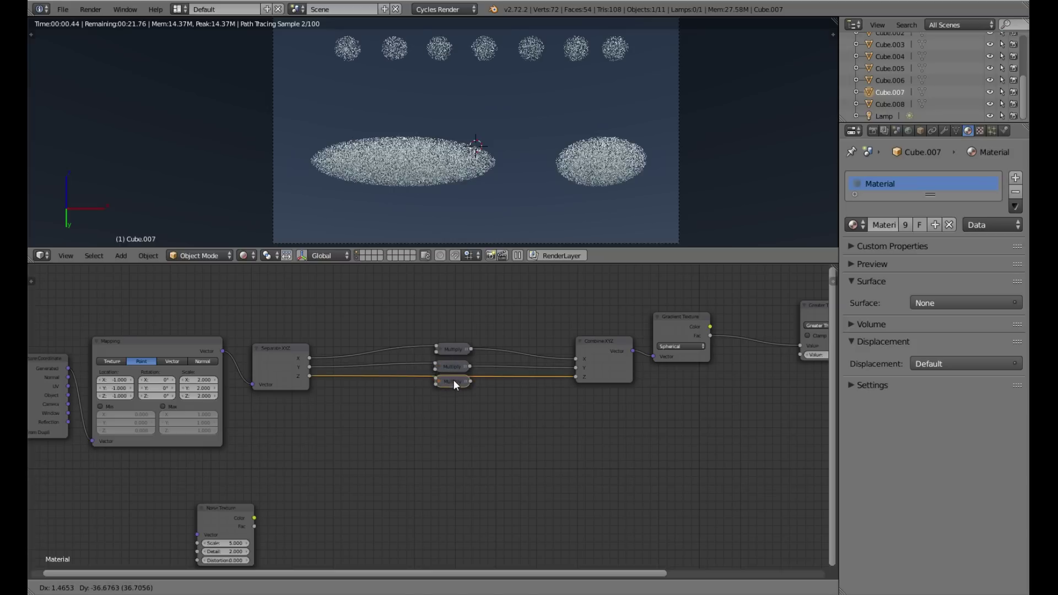
pyautogui.click(453, 389)
# Space the three collapsed Multiply nodes evenly between Separate XYZ and Combine XYZ
pyautogui.click(451, 344)
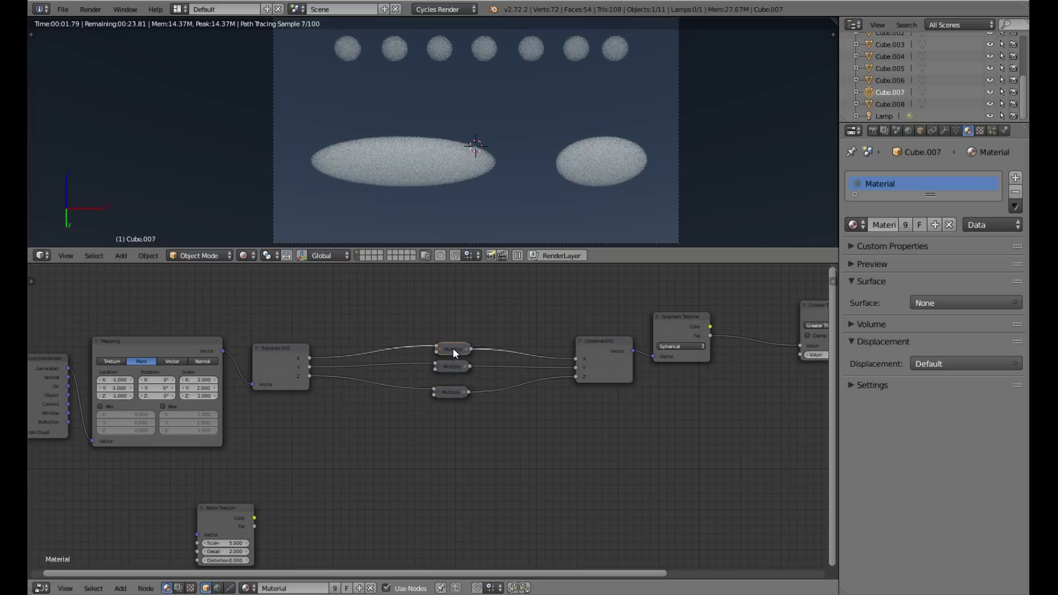
pyautogui.moveTo(452, 345); pyautogui.dragTo(451, 370)
pyautogui.moveTo(310, 460); pyautogui.dragTo(313, 416, button='middle')
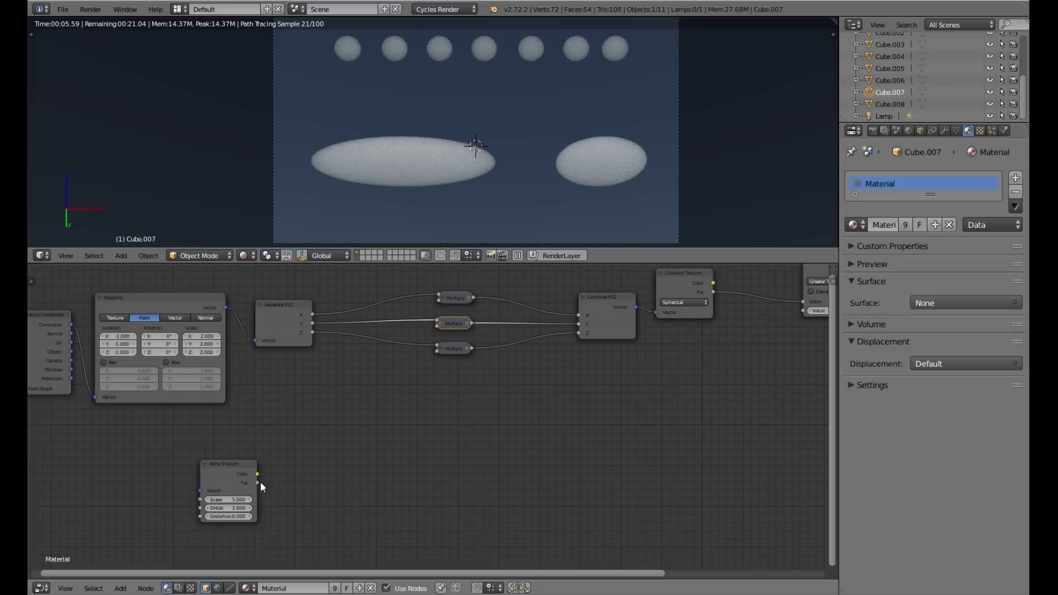
# Connect the Noise Texture's Fac output to the second value input of all three Multiply nodes
pyautogui.moveTo(259, 483); pyautogui.dragTo(436, 350)
pyautogui.moveTo(258, 483); pyautogui.dragTo(436, 351)
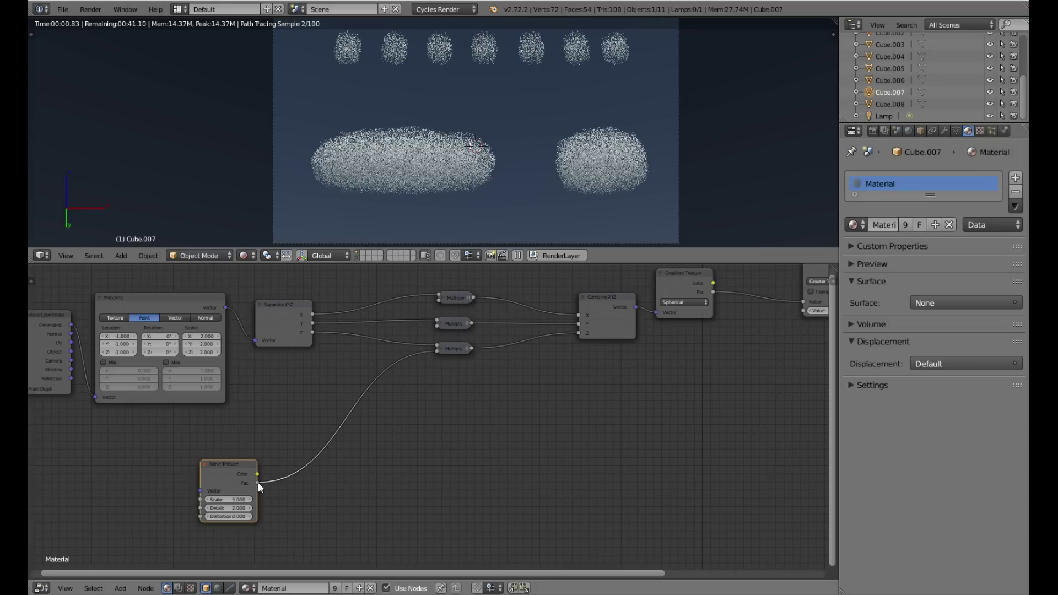
pyautogui.moveTo(258, 481); pyautogui.dragTo(437, 324)
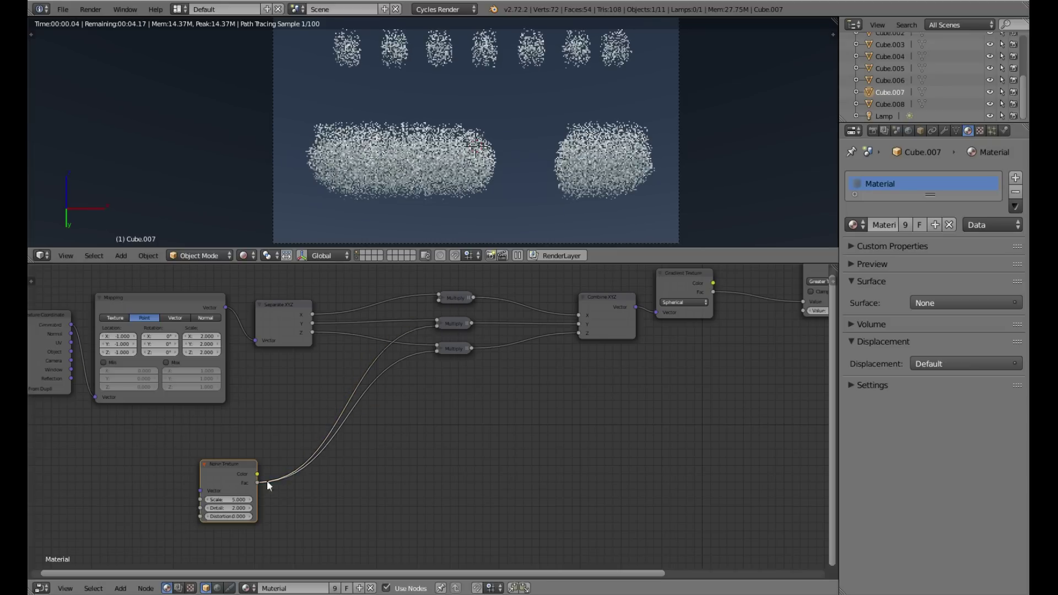
pyautogui.moveTo(257, 482); pyautogui.dragTo(437, 300)
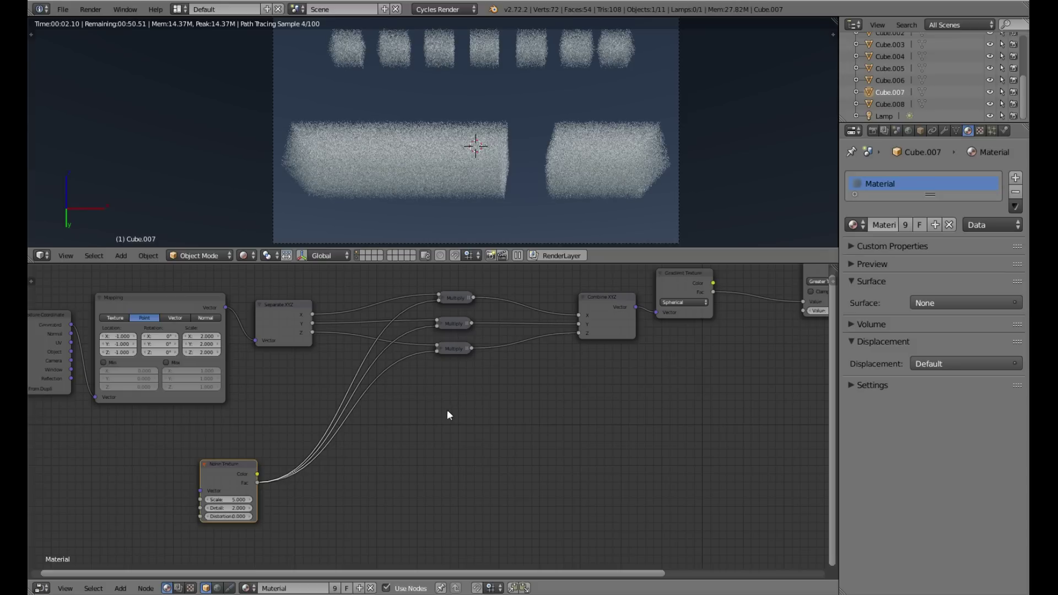
# Set the Noise Texture's Scale to 1
pyautogui.click(231, 499)
pyautogui.write('1')
pyautogui.press('Return')
# Raise the Greater Than node's threshold value to 0.5
pyautogui.moveTo(701, 348); pyautogui.dragTo(522, 373, button='middle')
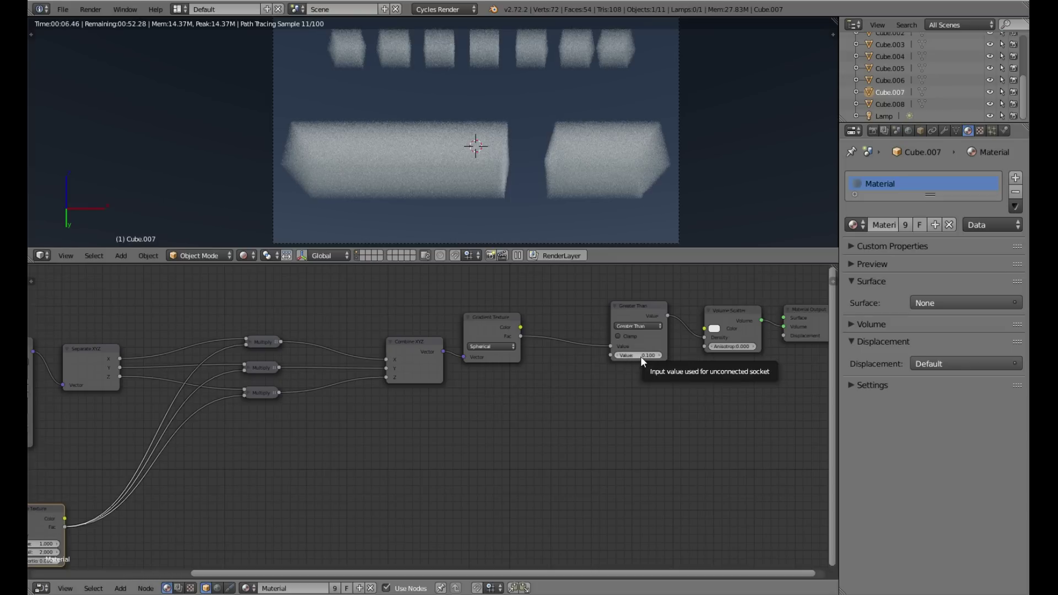
pyautogui.scroll(2, 666, 351)
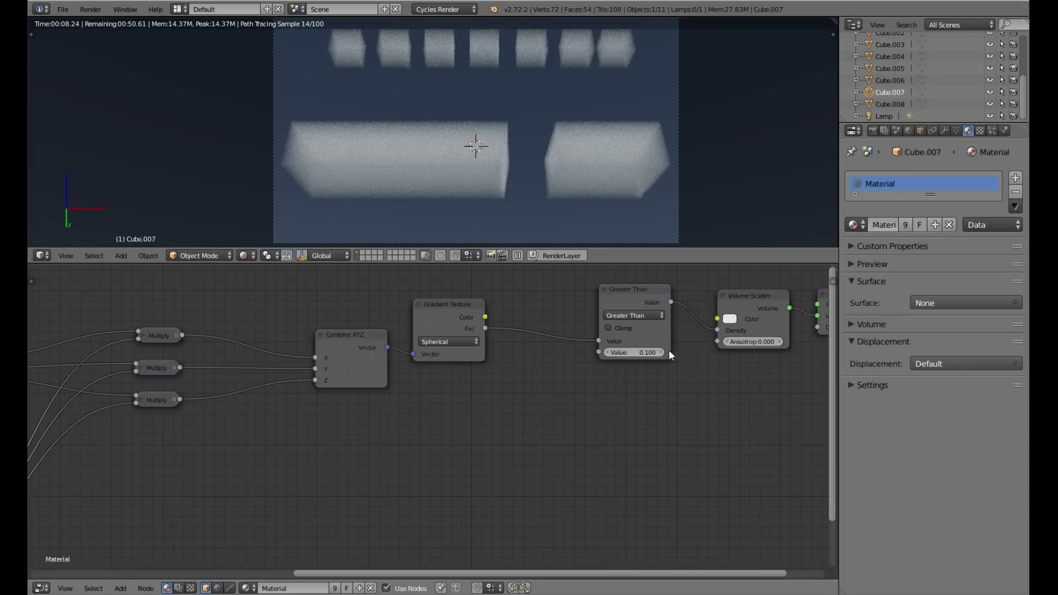
pyautogui.click(661, 353)
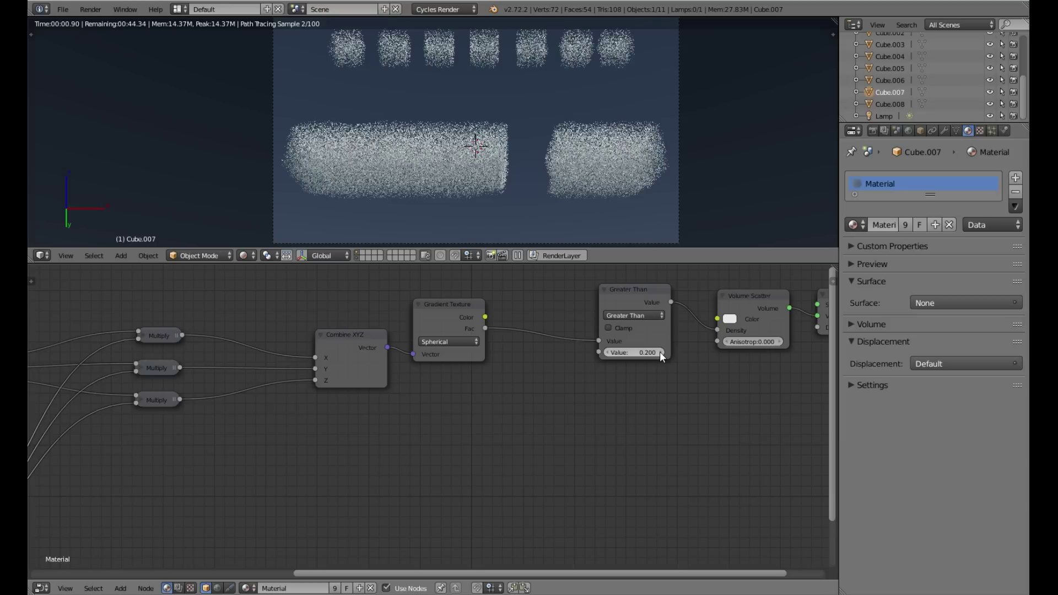
pyautogui.click(660, 353)
pyautogui.click(661, 353)
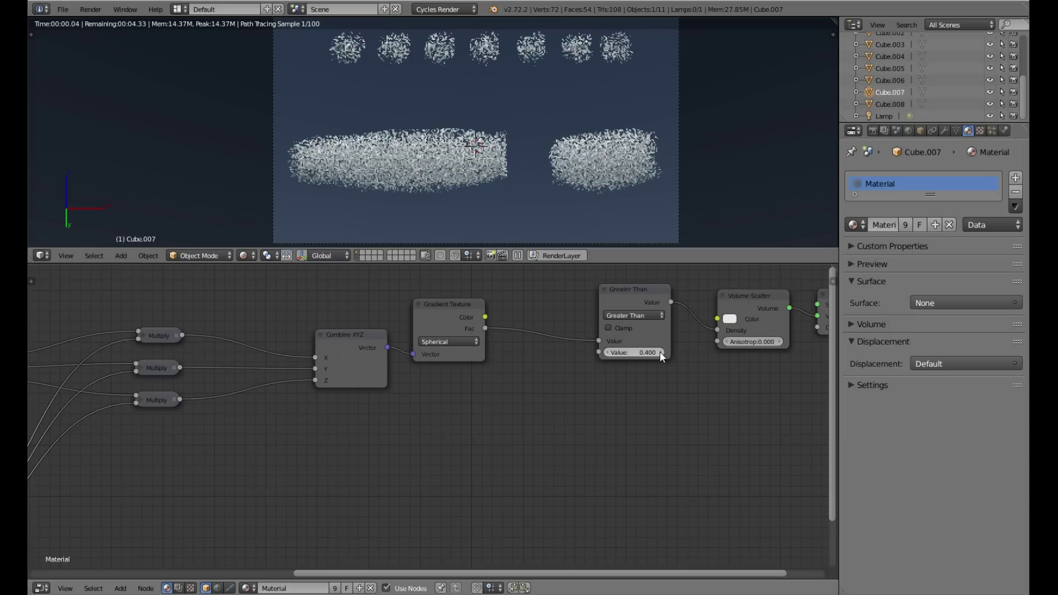
pyautogui.click(661, 353)
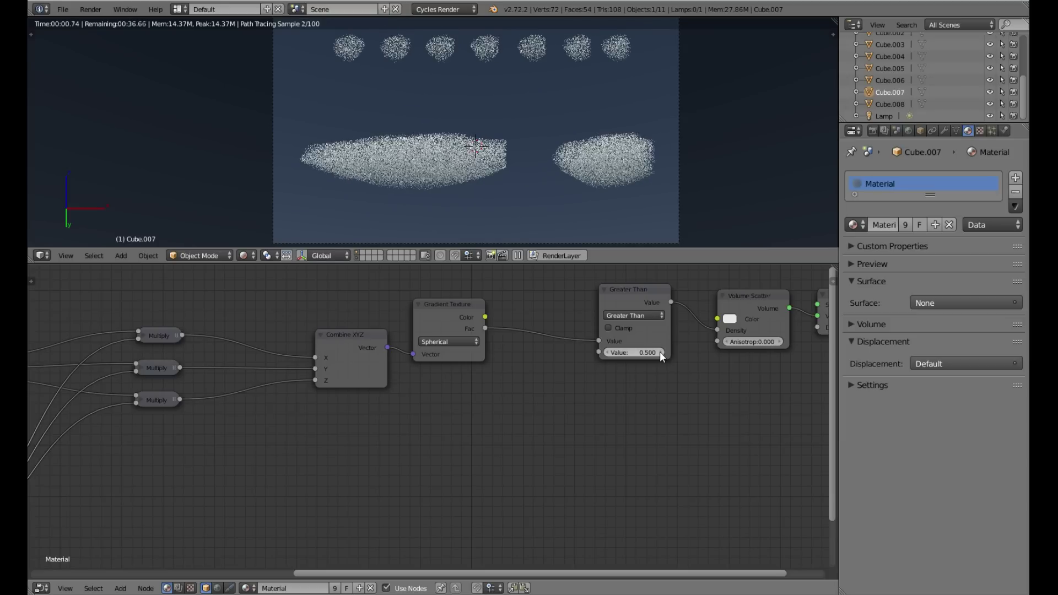
# Set the Greater Than node's threshold to 0.6 and the Volume Scatter's Anisotropy to 0
pyautogui.click(661, 353)
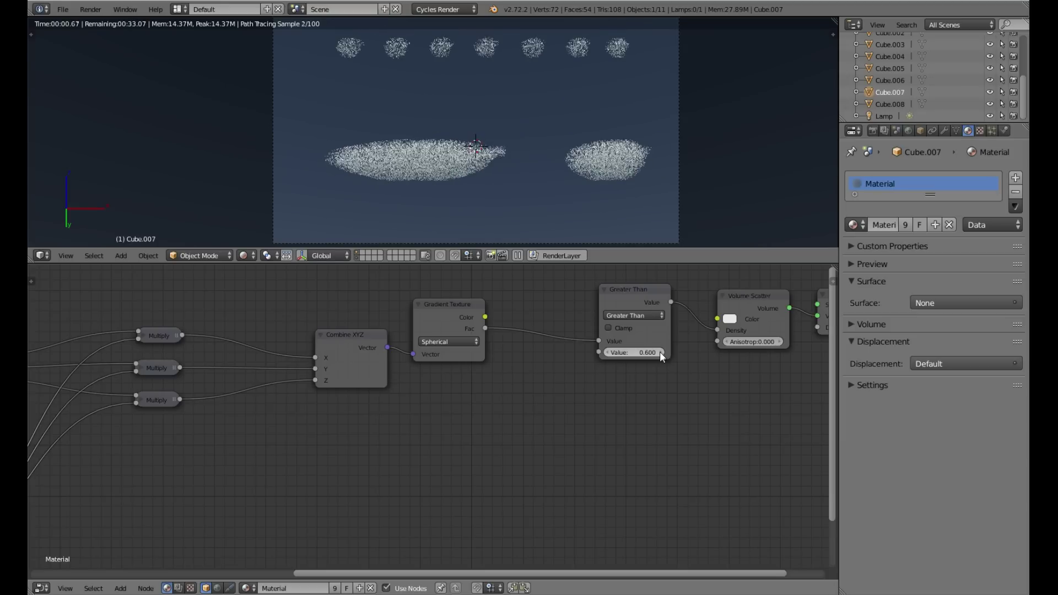
pyautogui.moveTo(703, 371); pyautogui.dragTo(509, 379, button='middle')
pyautogui.click(564, 350)
pyautogui.write('0.0')
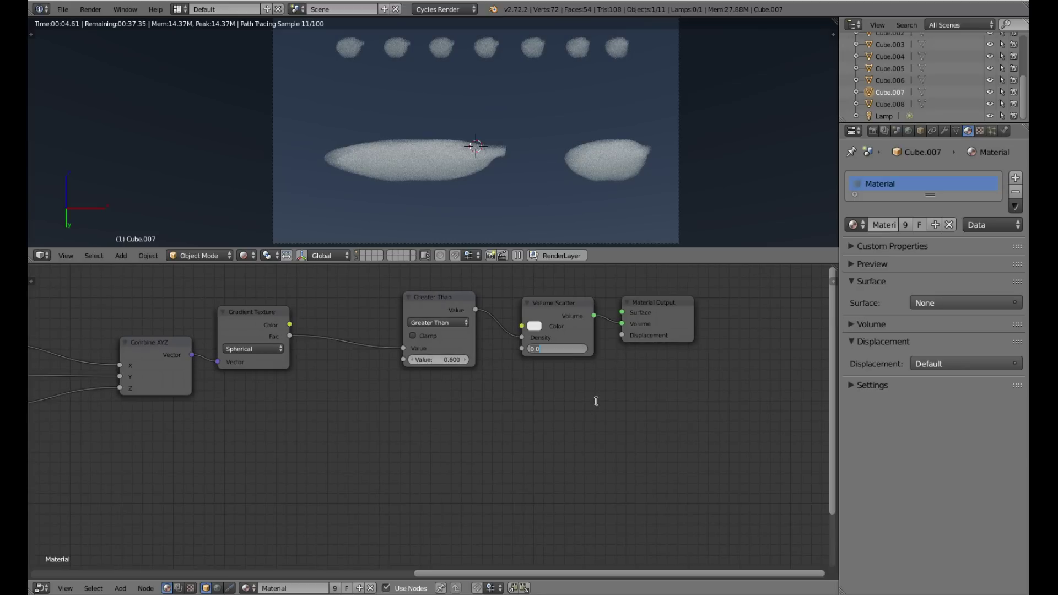
pyautogui.press('Return')
# Duplicate the Greater Than node, insert the copy before Volume Scatter, and change its operation to Multiply
pyautogui.moveTo(427, 302); pyautogui.dragTo(349, 308)
pyautogui.hotkey('shift', 'd')
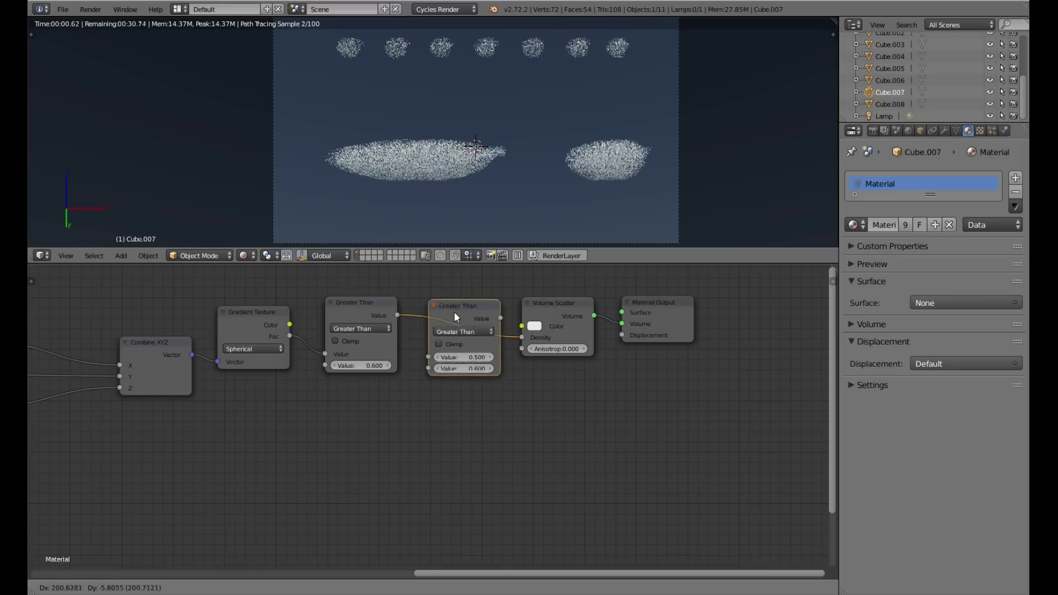
pyautogui.click(456, 312)
pyautogui.click(463, 330)
pyautogui.click(461, 306)
pyautogui.click(464, 331)
pyautogui.click(459, 295)
# Try 10 as the density Multiply node's second value, then reduce it to 3
pyautogui.click(464, 368)
pyautogui.write('10')
pyautogui.press('Return')
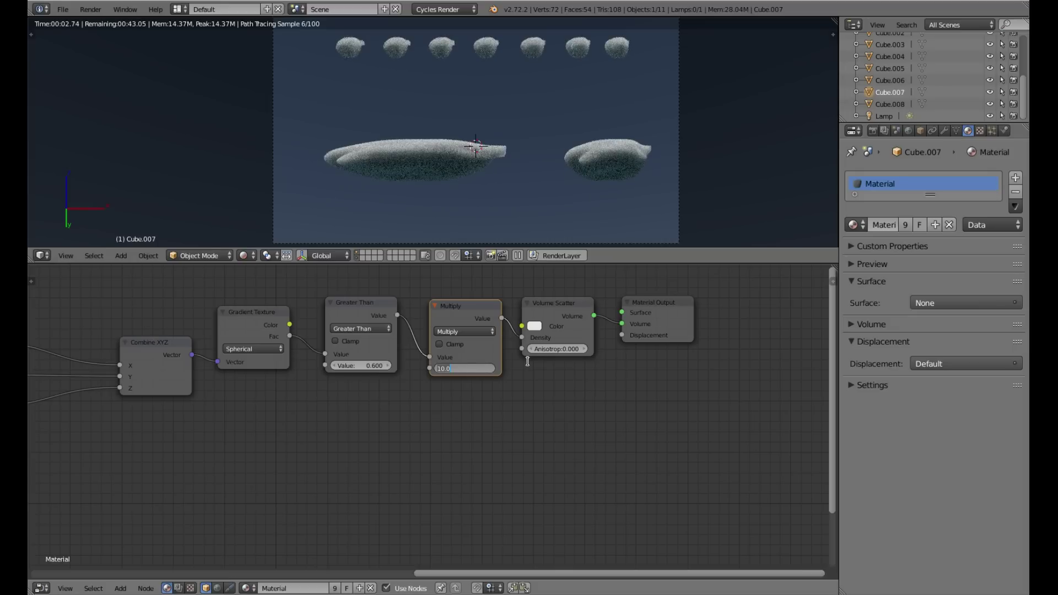
pyautogui.write('3')
pyautogui.press('Return')
# Move the Material Output and Volume Scatter nodes farther away from the density Multiply node
pyautogui.moveTo(664, 306); pyautogui.dragTo(728, 305)
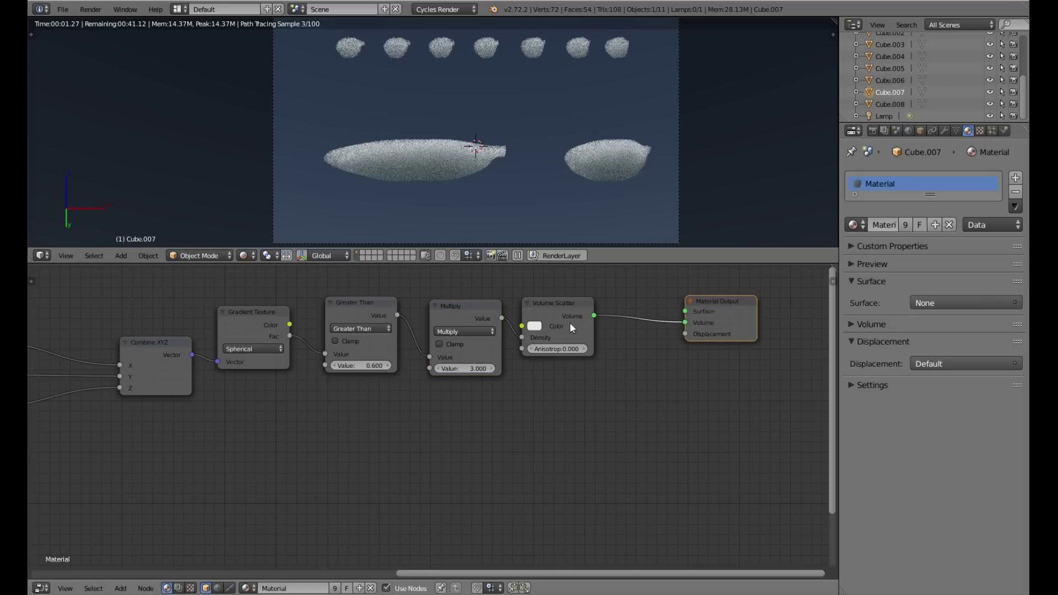
pyautogui.moveTo(564, 313); pyautogui.dragTo(621, 312)
pyautogui.moveTo(585, 383); pyautogui.dragTo(665, 377, button='middle')
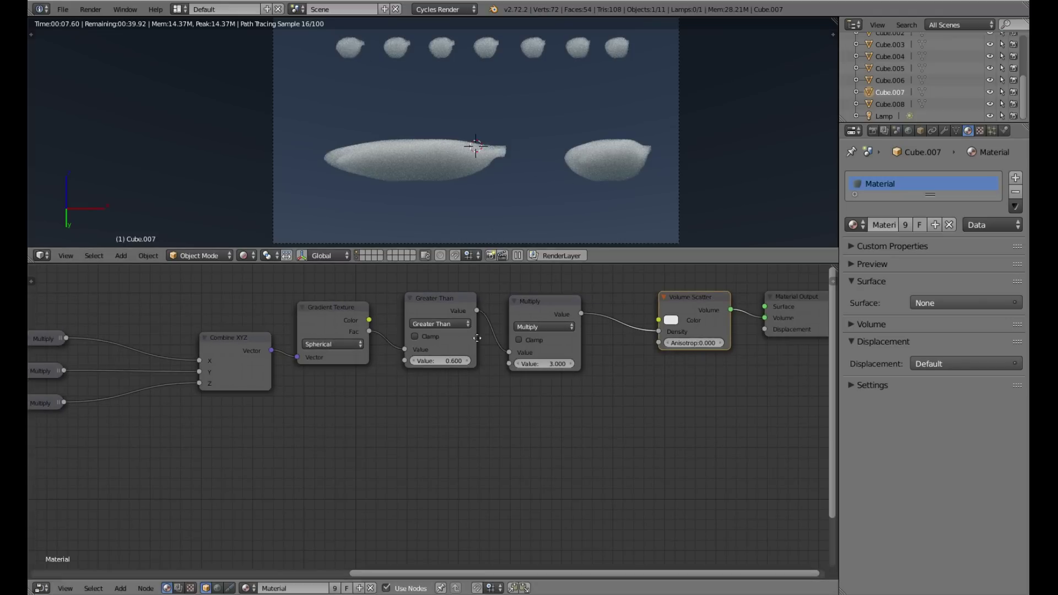
# Raise the Noise Texture's Scale to 6.9
pyautogui.scroll(2, 501, 365)
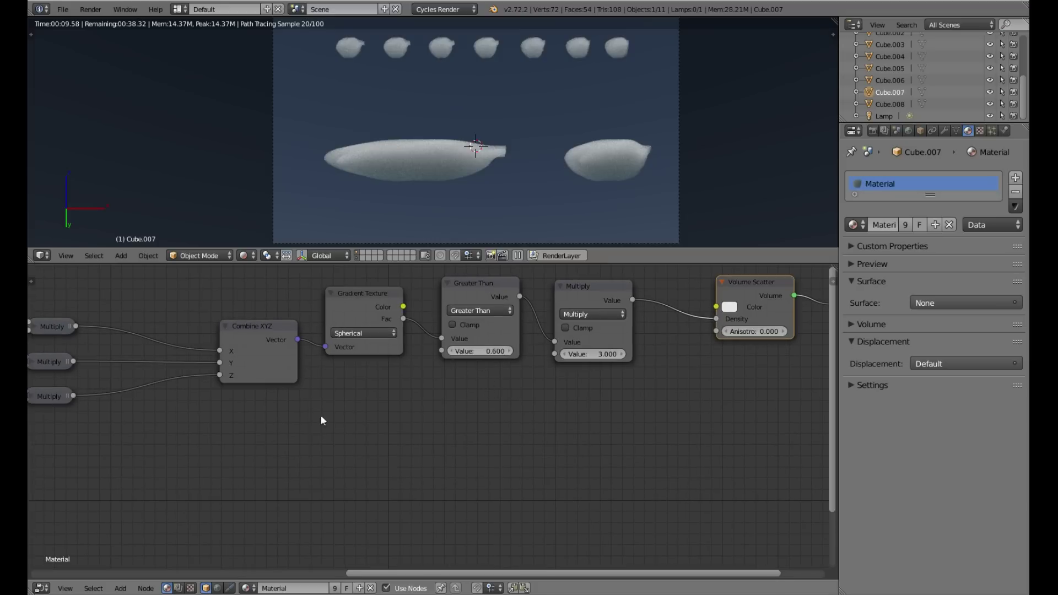
pyautogui.moveTo(260, 428); pyautogui.dragTo(770, 297, button='middle')
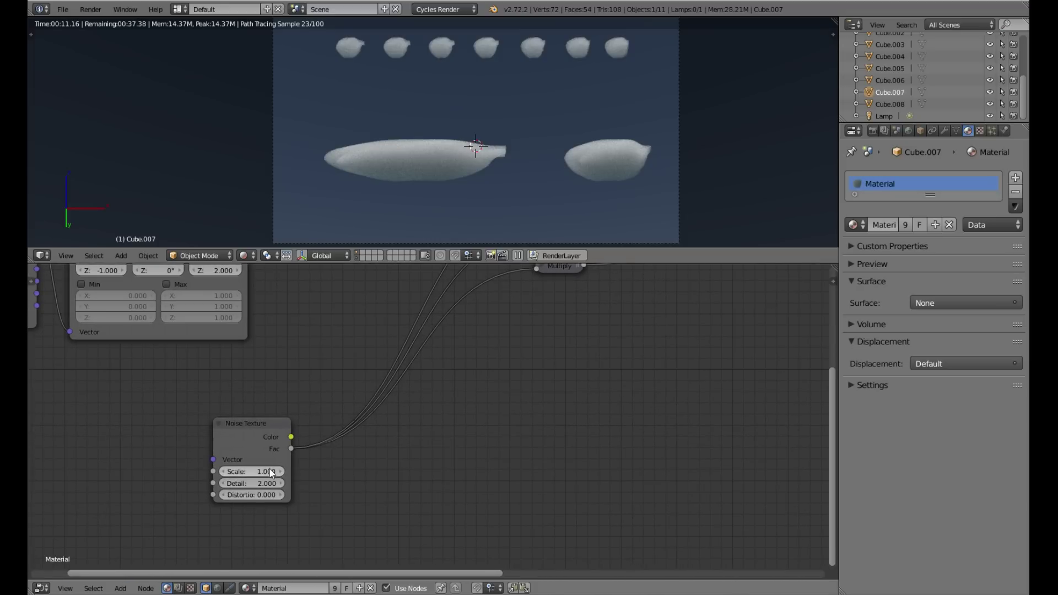
pyautogui.moveTo(272, 471); pyautogui.dragTo(306, 471)
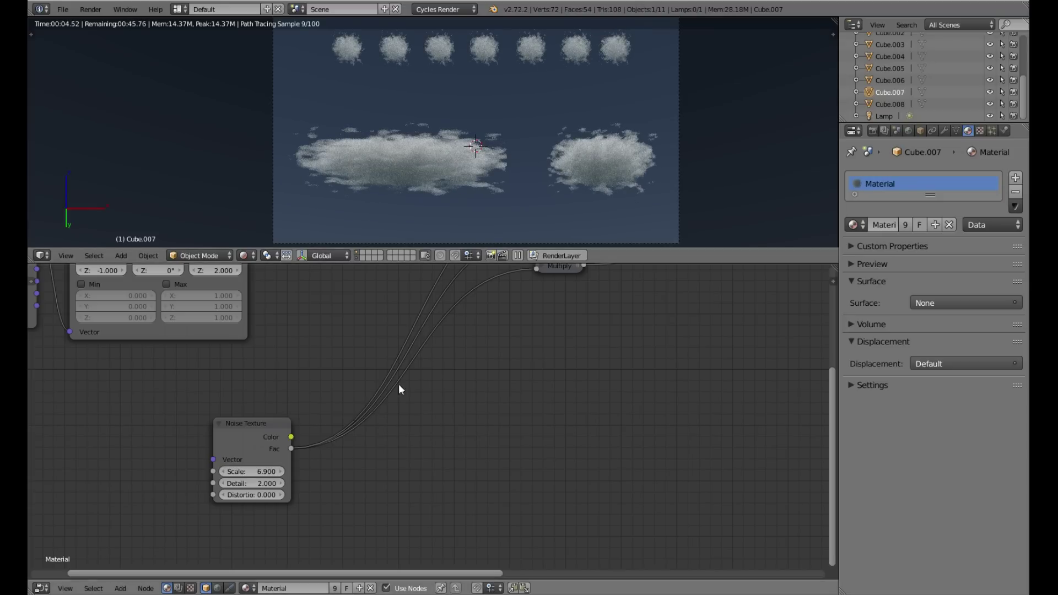
# Move the Texture Coordinate node away from Mapping and align the Noise Texture node beneath Mapping
pyautogui.moveTo(401, 385); pyautogui.dragTo(673, 377, button='middle')
pyautogui.moveTo(223, 286); pyautogui.dragTo(297, 342, button='middle')
pyautogui.moveTo(306, 347); pyautogui.dragTo(209, 360)
pyautogui.moveTo(568, 511); pyautogui.dragTo(524, 498)
# Add a Reroute node just before the three Multiply nodes and route the Noise Texture's Fac output through it to all three
pyautogui.moveTo(695, 378); pyautogui.dragTo(357, 380, button='middle')
pyautogui.hotkey('shift', 'a')
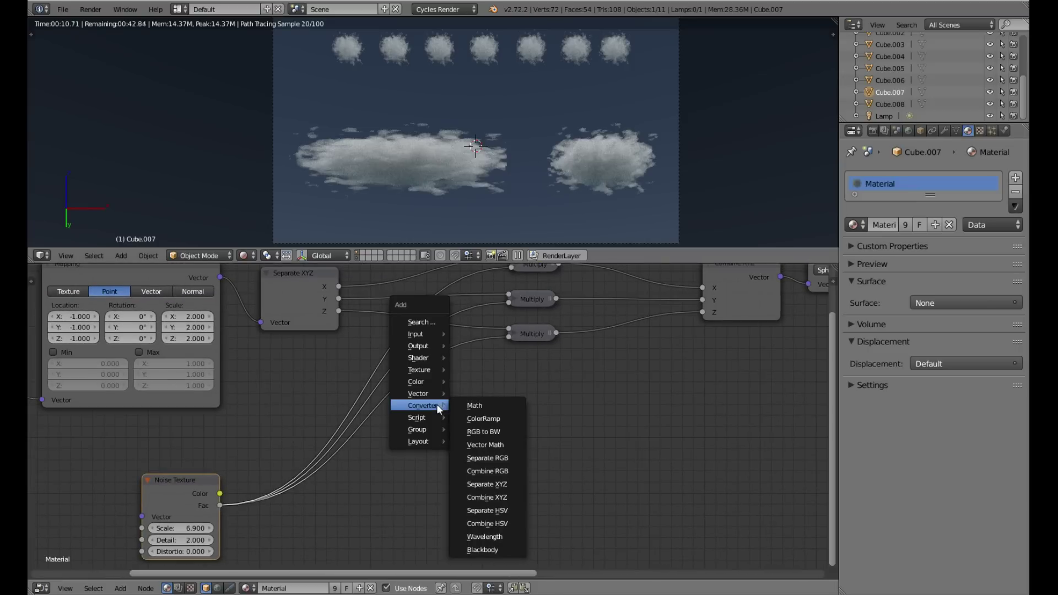
pyautogui.moveTo(433, 441)
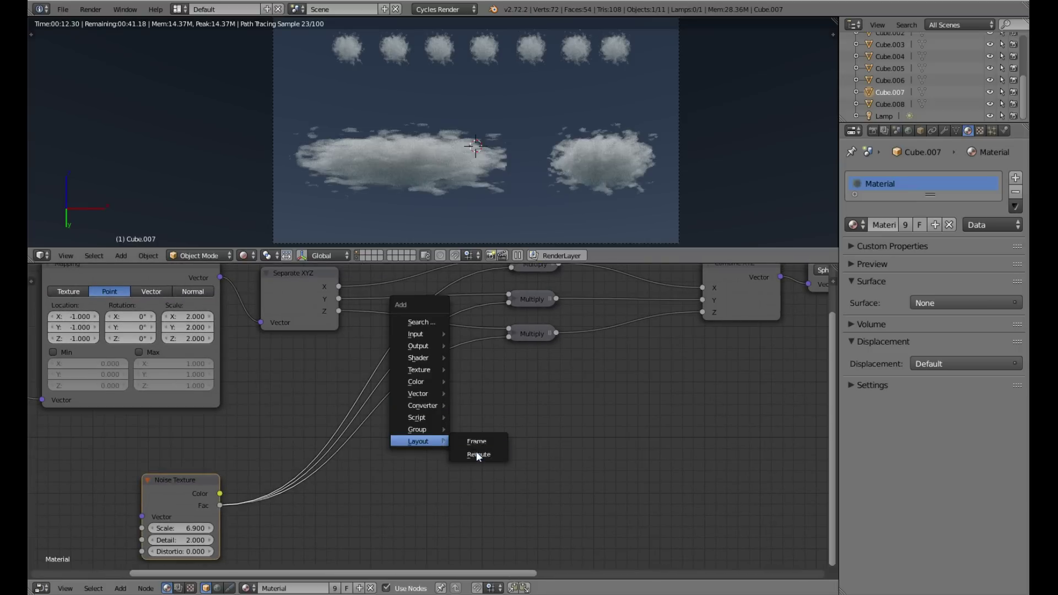
pyautogui.click(477, 454)
pyautogui.click(473, 308)
pyautogui.moveTo(473, 308); pyautogui.dragTo(507, 336)
pyautogui.moveTo(490, 358); pyautogui.dragTo(481, 442, button='middle')
pyautogui.moveTo(465, 392); pyautogui.dragTo(503, 351)
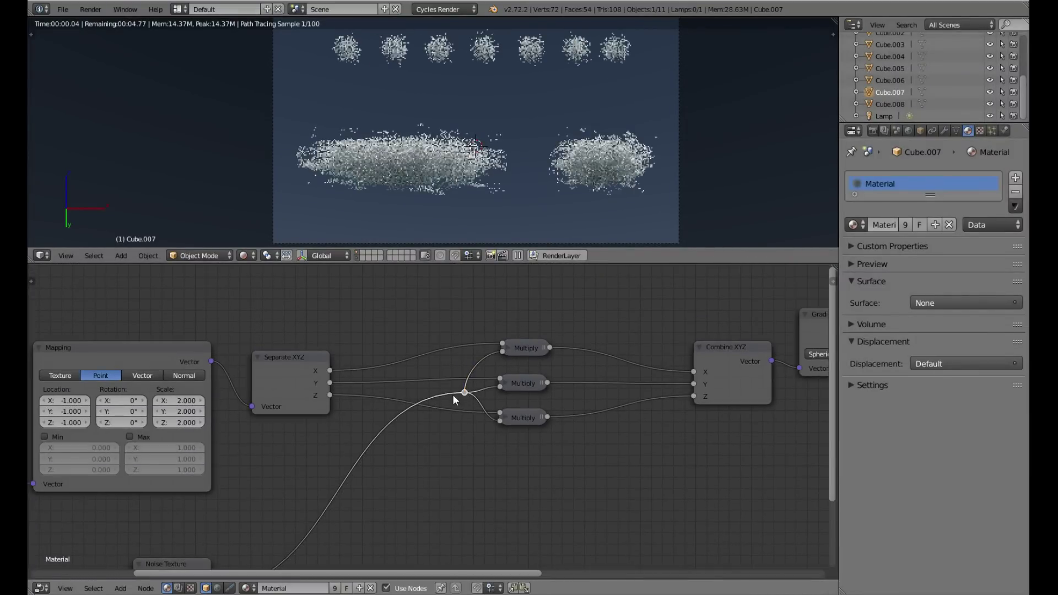
pyautogui.press('g')
pyautogui.click(462, 387)
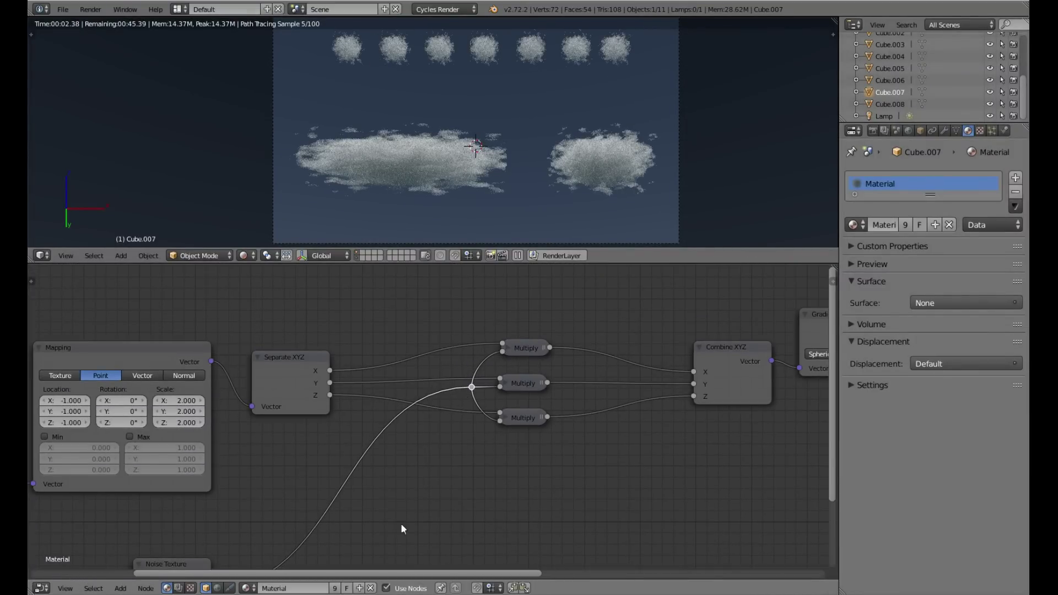
# Connect the Texture Coordinate's Object output to the Noise Texture's Vector input and adjust the positions of both nodes
pyautogui.moveTo(401, 523); pyautogui.dragTo(595, 470, button='middle')
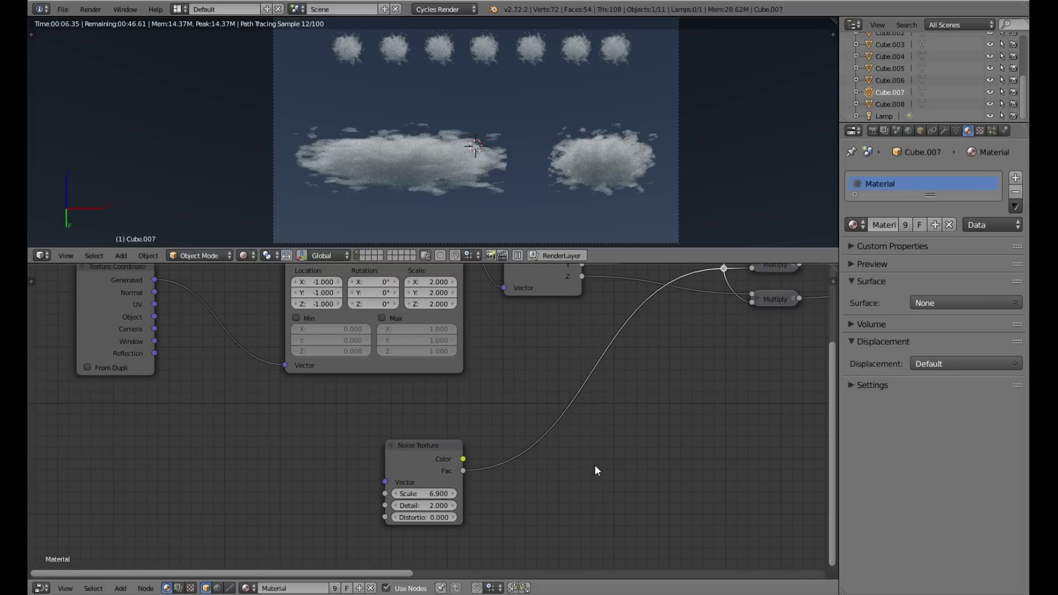
pyautogui.moveTo(287, 416); pyautogui.dragTo(383, 399, button='middle')
pyautogui.moveTo(251, 313); pyautogui.dragTo(483, 476)
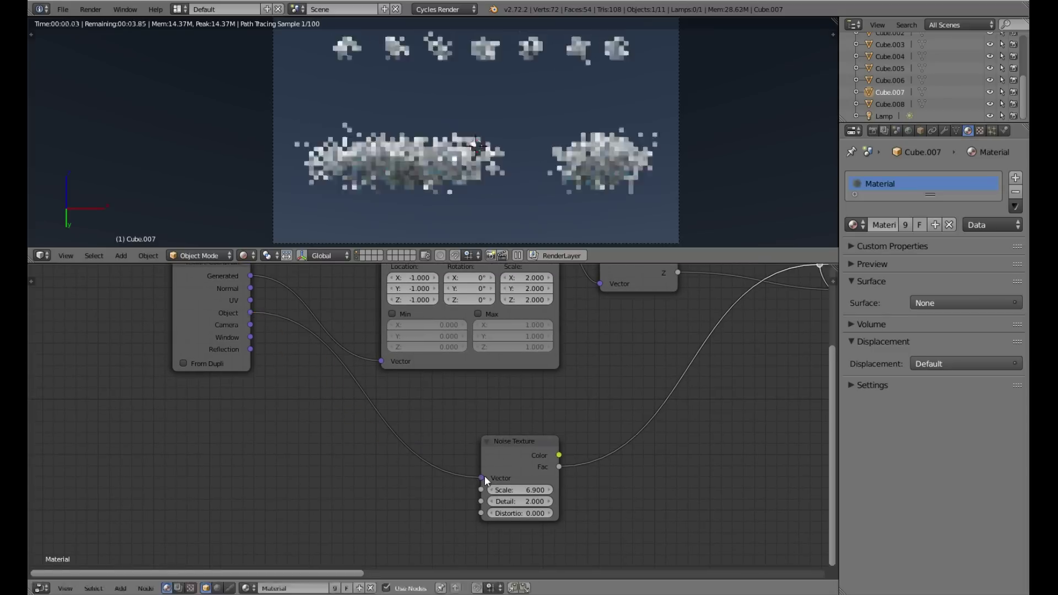
pyautogui.moveTo(206, 276); pyautogui.dragTo(177, 284)
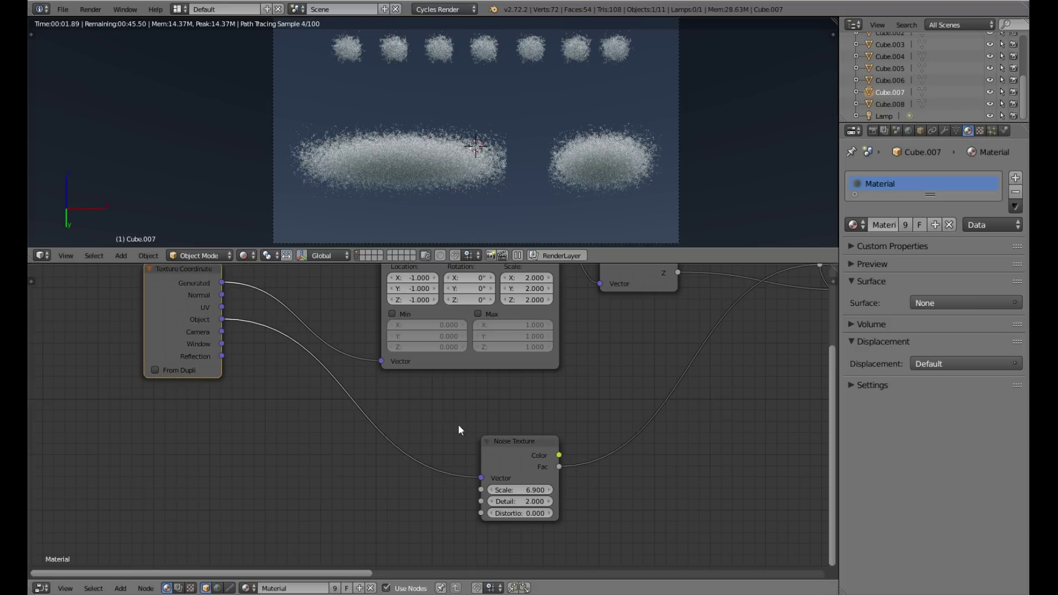
pyautogui.click(503, 451)
pyautogui.moveTo(504, 450); pyautogui.dragTo(490, 431)
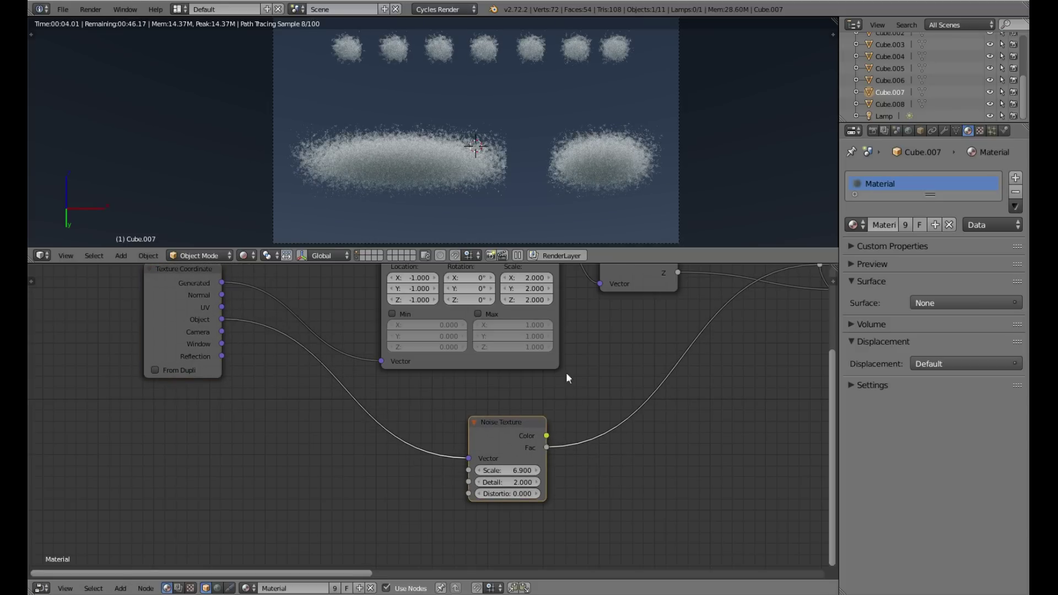
# Set the Noise Texture's Scale to 1
pyautogui.moveTo(528, 407); pyautogui.dragTo(477, 344, button='middle')
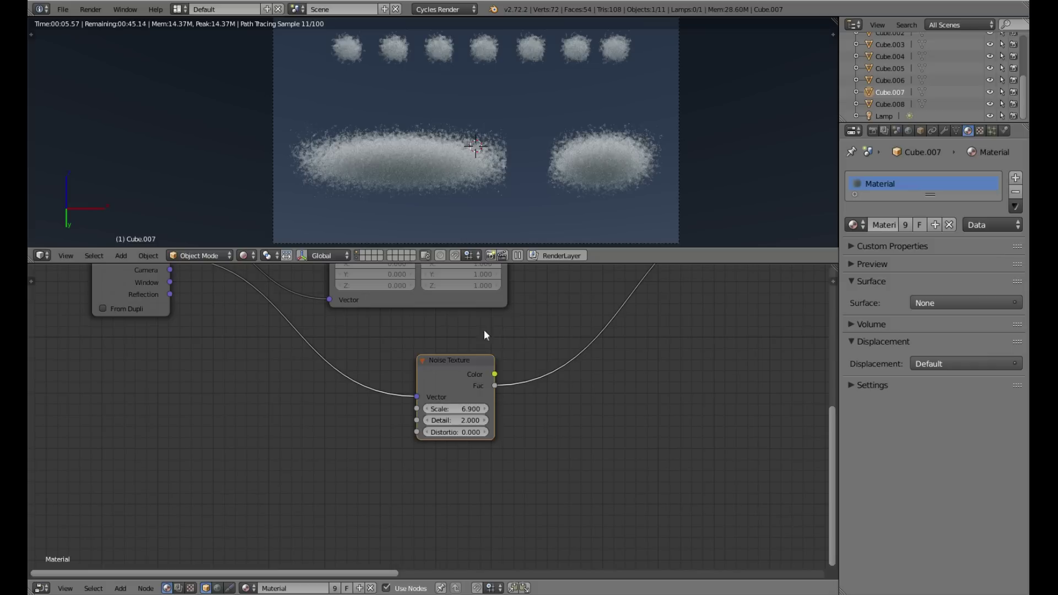
pyautogui.scroll(1, 459, 395)
pyautogui.click(455, 411)
pyautogui.write('1')
pyautogui.press('Return')
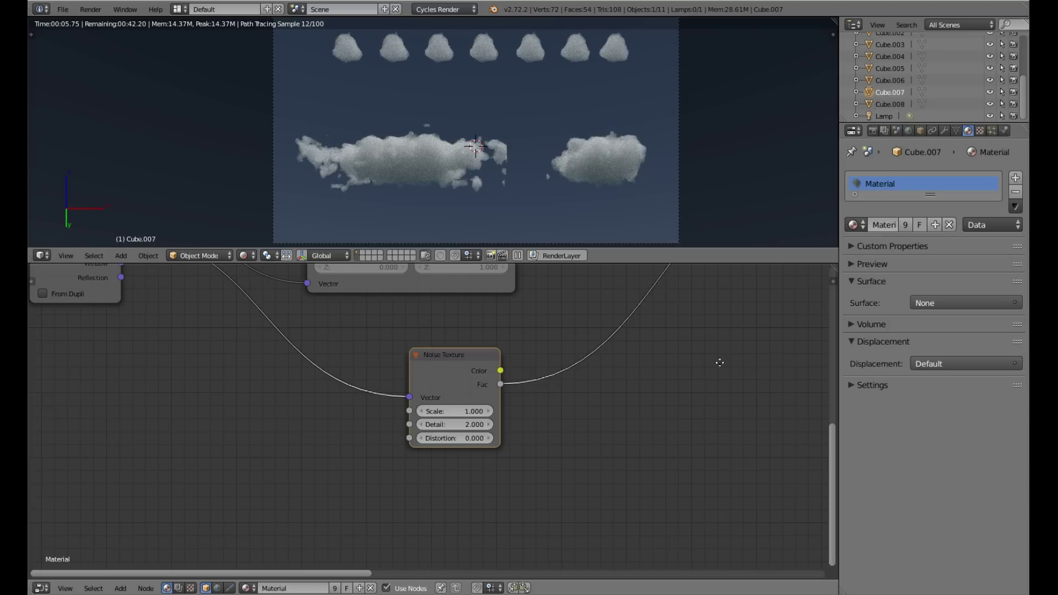
# Try a Greater Than threshold of 0.7, then set it to 0.65
pyautogui.moveTo(706, 366); pyautogui.dragTo(321, 461, button='middle')
pyautogui.moveTo(712, 362); pyautogui.dragTo(489, 476, button='middle')
pyautogui.moveTo(663, 419); pyautogui.dragTo(559, 436, button='middle')
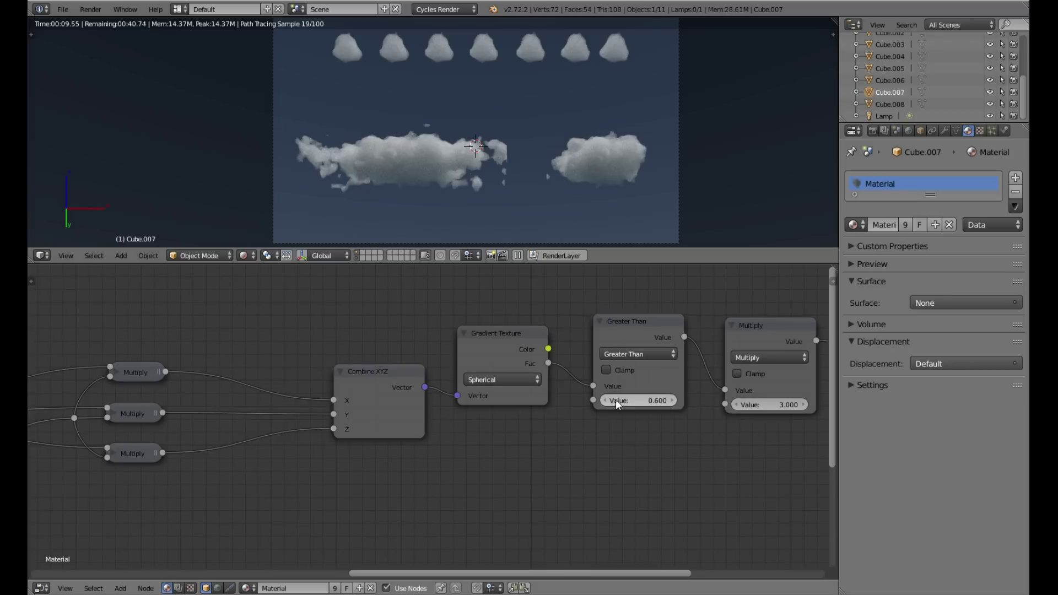
pyautogui.click(669, 401)
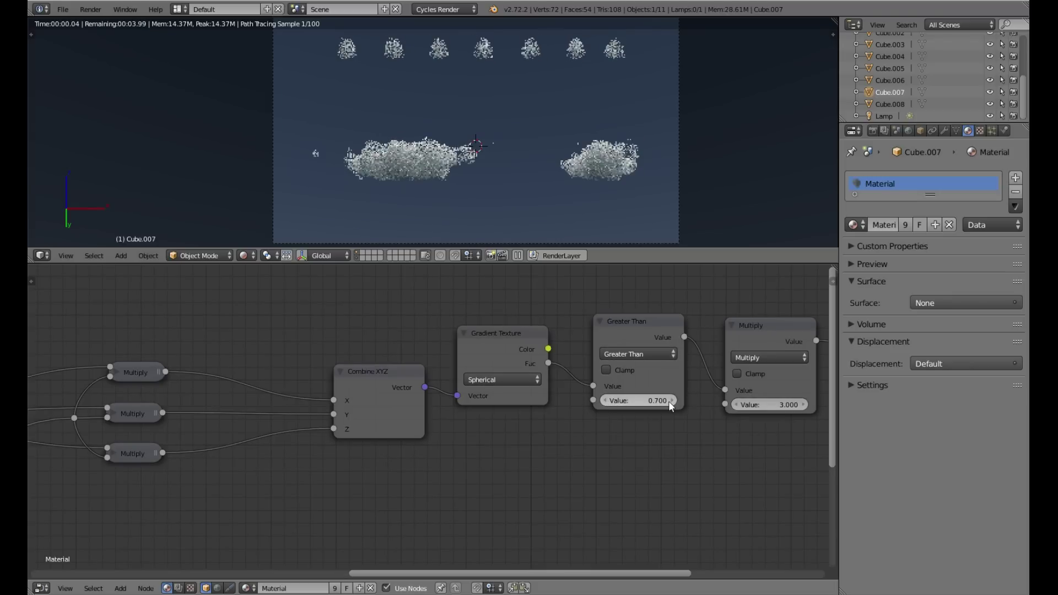
pyautogui.click(653, 400)
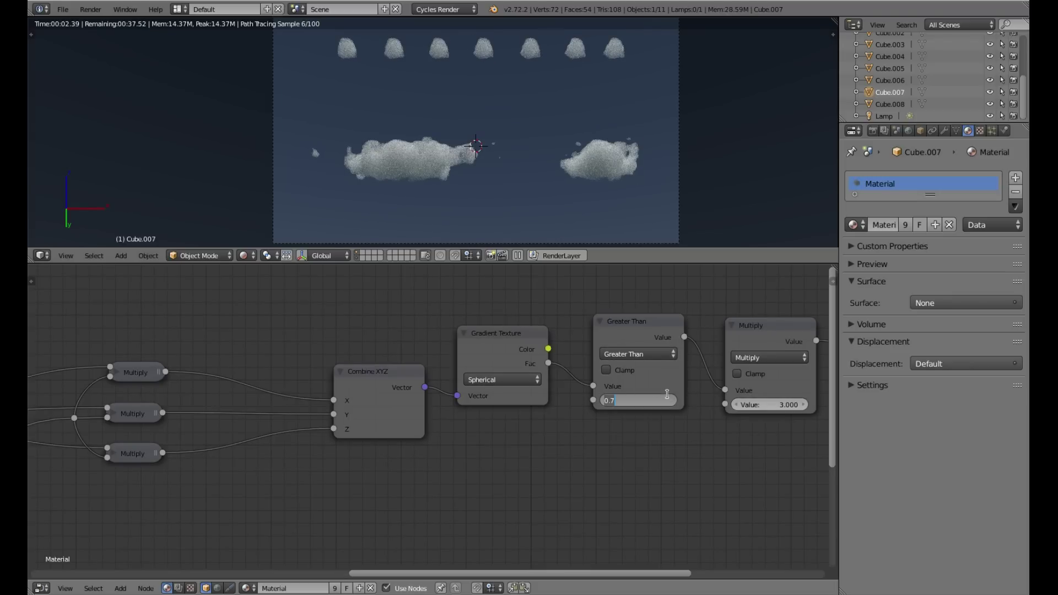
pyautogui.write('0.65')
pyautogui.press('Return')
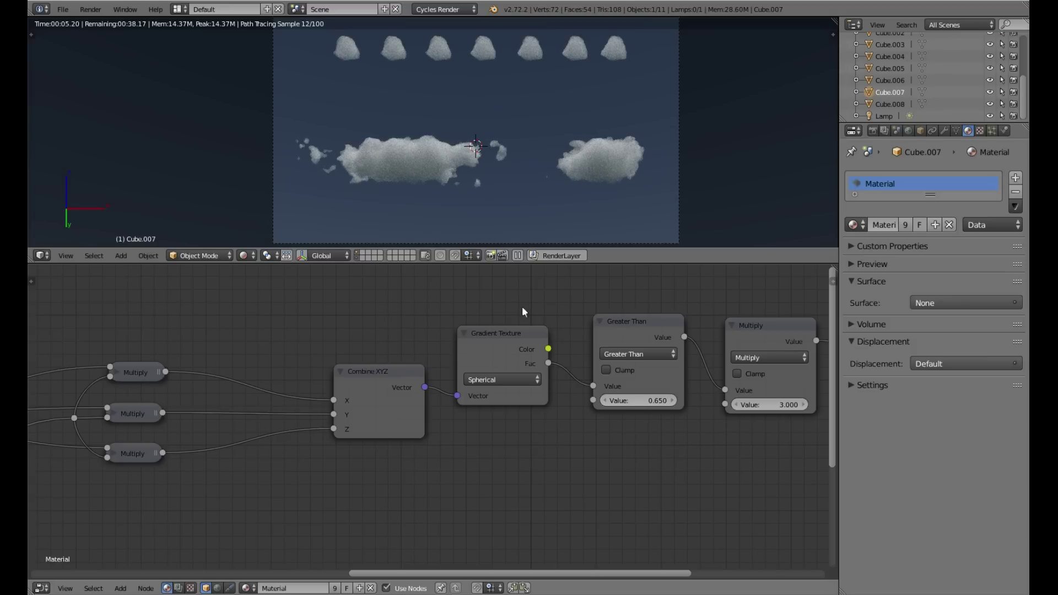
# Move the Texture Coordinate node well away from the Mapping and Noise Texture nodes to free space between them
pyautogui.moveTo(273, 366); pyautogui.dragTo(590, 310, button='middle')
pyautogui.moveTo(390, 384); pyautogui.dragTo(700, 319, button='middle')
pyautogui.moveTo(335, 436)
pyautogui.mouseDown(button='middle')
pyautogui.moveTo(429, 324)
pyautogui.moveTo(458, 312)
pyautogui.mouseUp(button='middle')
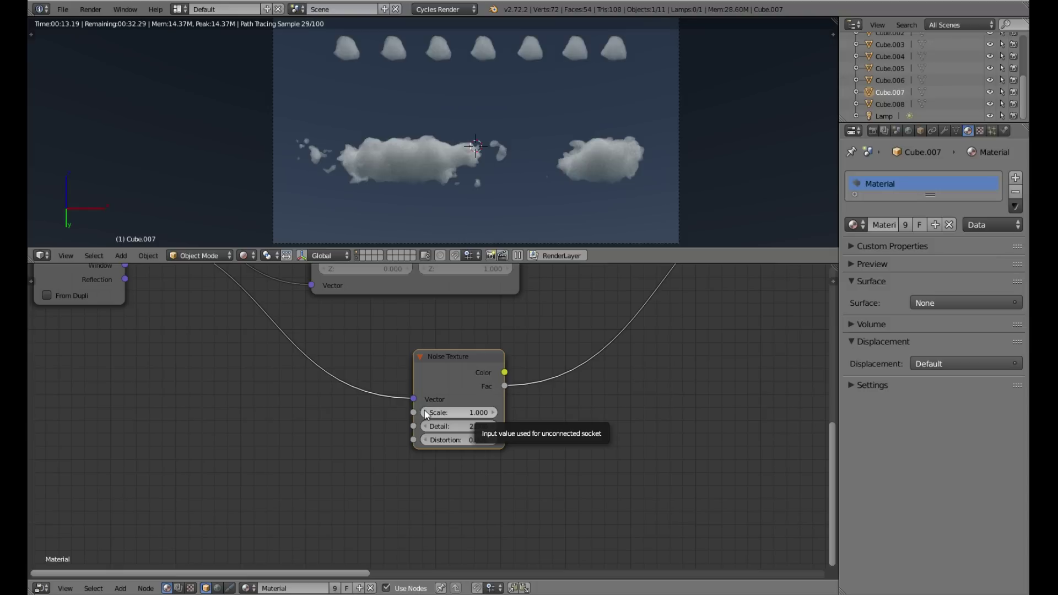
pyautogui.moveTo(366, 425); pyautogui.dragTo(422, 426, button='middle')
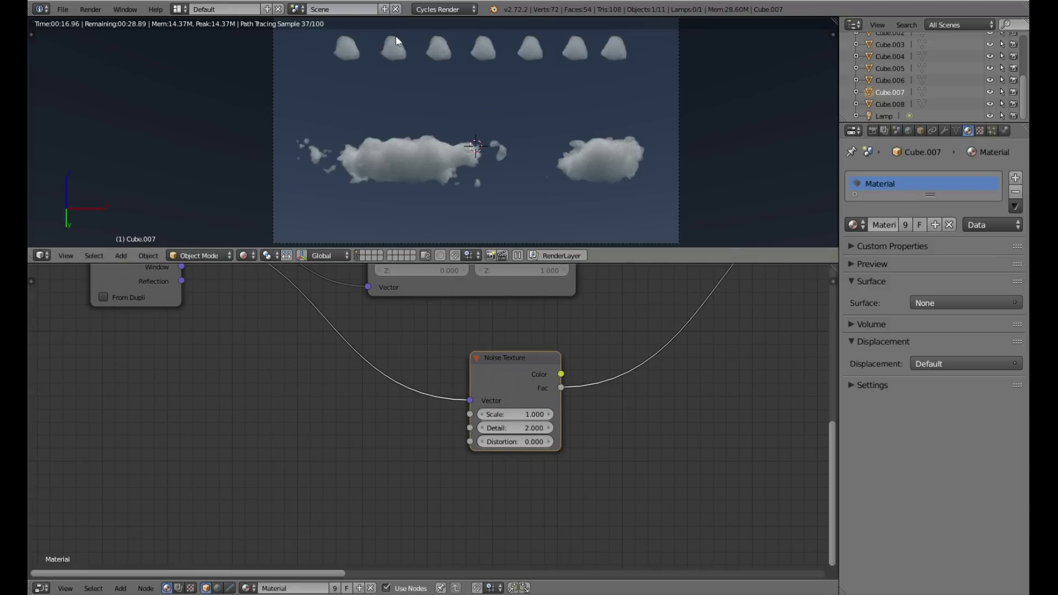
pyautogui.moveTo(435, 342); pyautogui.dragTo(563, 461, button='middle')
pyautogui.moveTo(269, 373); pyautogui.dragTo(52, 526)
# Duplicate the Separate XYZ, three Multiply, Reroute and Combine XYZ nodes and place the copies between Texture Coordinate and Noise Texture
pyautogui.moveTo(523, 413); pyautogui.dragTo(58, 488, button='middle')
pyautogui.scroll(-2, 445, 400)
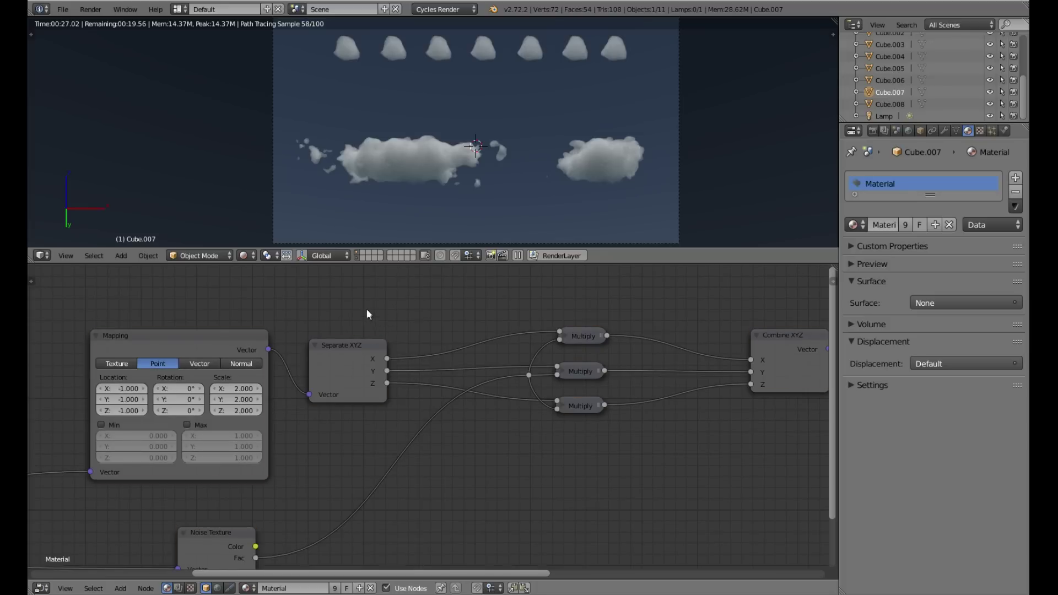
pyautogui.moveTo(357, 303); pyautogui.dragTo(793, 484)
pyautogui.scroll(-2, 650, 507)
pyautogui.moveTo(656, 480); pyautogui.dragTo(745, 376, button='middle')
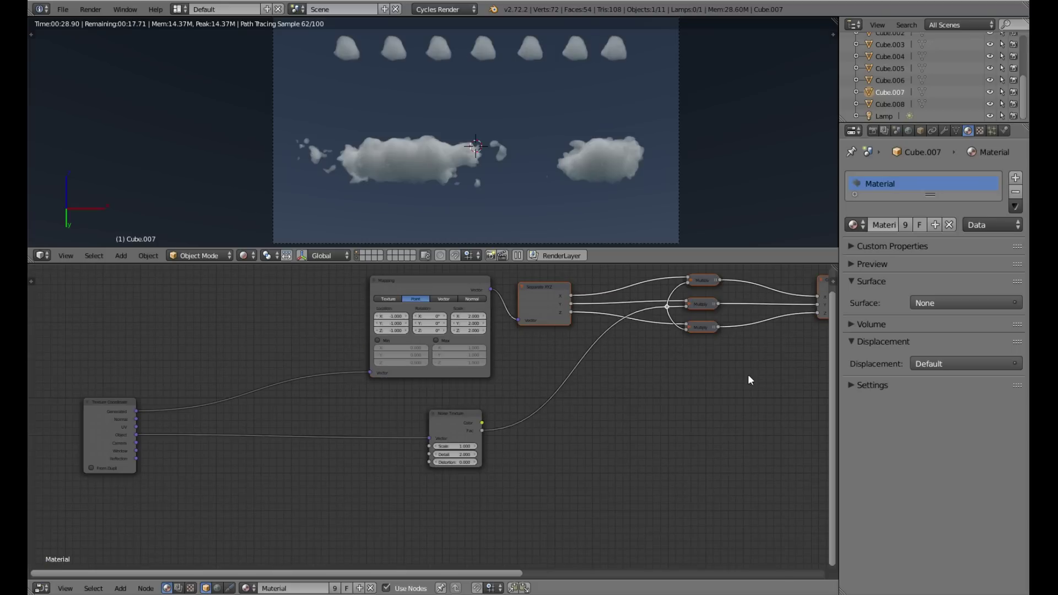
pyautogui.hotkey('shift', 'd')
pyautogui.moveTo(378, 541); pyautogui.dragTo(474, 467, button='middle')
# Connect the Object output to the duplicated Separate XYZ and the duplicated Combine XYZ's Vector output to the Noise Texture's Vector input
pyautogui.scroll(4, 286, 368)
pyautogui.moveTo(213, 355); pyautogui.dragTo(228, 454)
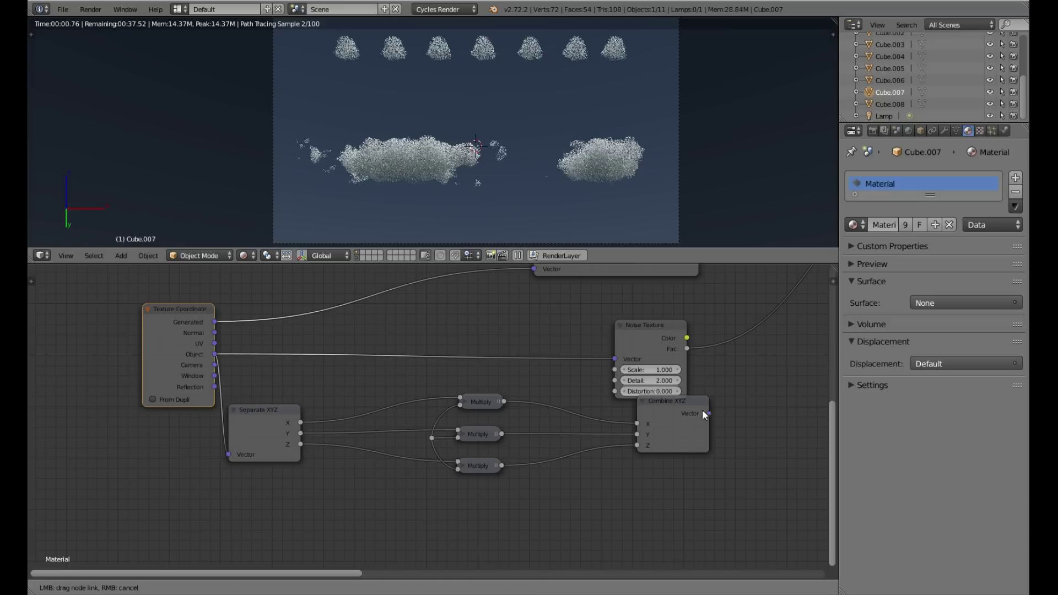
pyautogui.moveTo(709, 413); pyautogui.dragTo(615, 359)
# Arrange the duplicated Combine XYZ, Multiply, Reroute and Separate XYZ nodes in a compact row before the Noise Texture
pyautogui.moveTo(677, 428); pyautogui.dragTo(560, 362)
pyautogui.press('b')
pyautogui.moveTo(444, 376); pyautogui.dragTo(502, 491)
pyautogui.press('g')
pyautogui.click(467, 372)
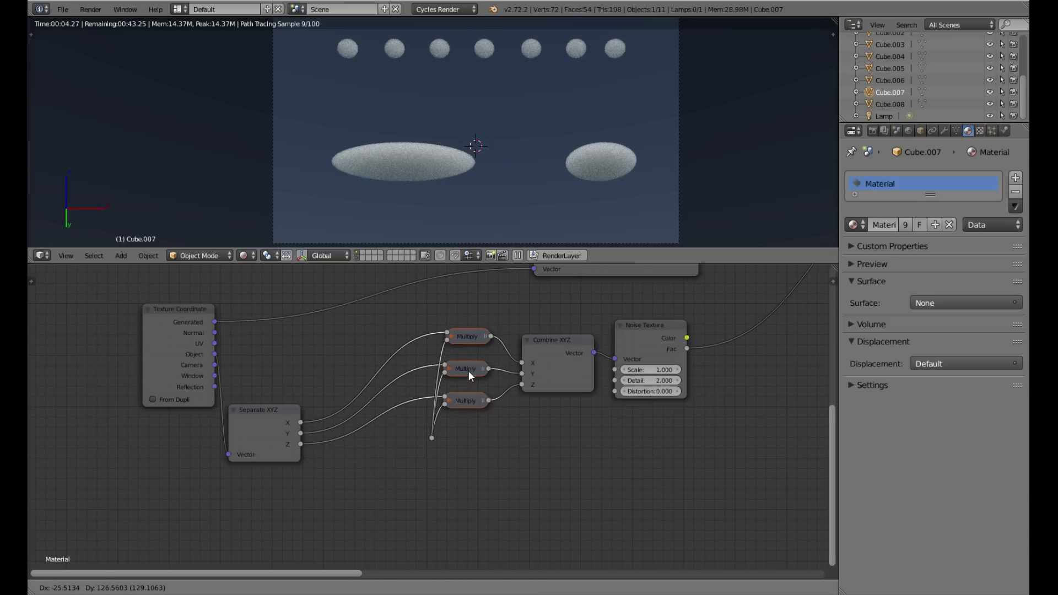
pyautogui.click(431, 438)
pyautogui.moveTo(431, 438); pyautogui.dragTo(419, 373)
pyautogui.moveTo(265, 425); pyautogui.dragTo(341, 358)
pyautogui.scroll(2, 454, 339)
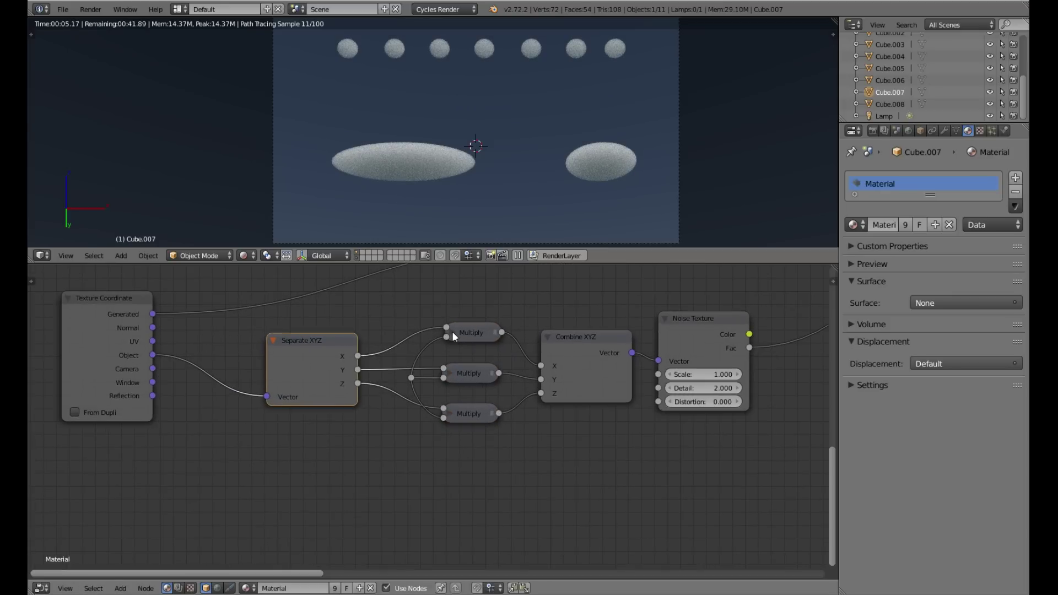
# Add an Object Info node below the duplicated Separate XYZ and connect its Location output to the duplicated Reroute node
pyautogui.moveTo(335, 457); pyautogui.dragTo(359, 416, button='middle')
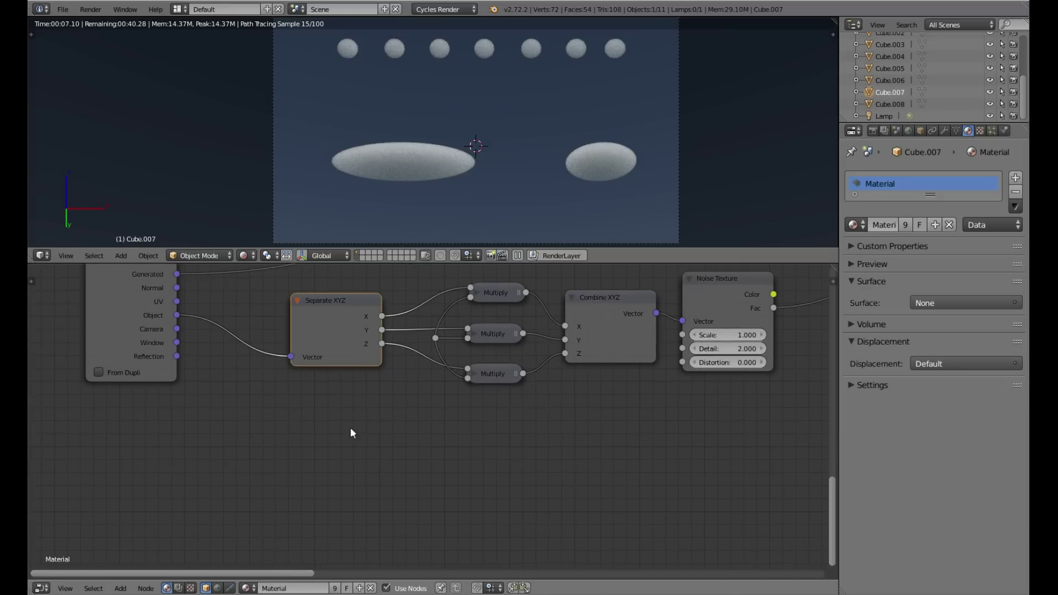
pyautogui.hotkey('shift', 'a')
pyautogui.moveTo(341, 385)
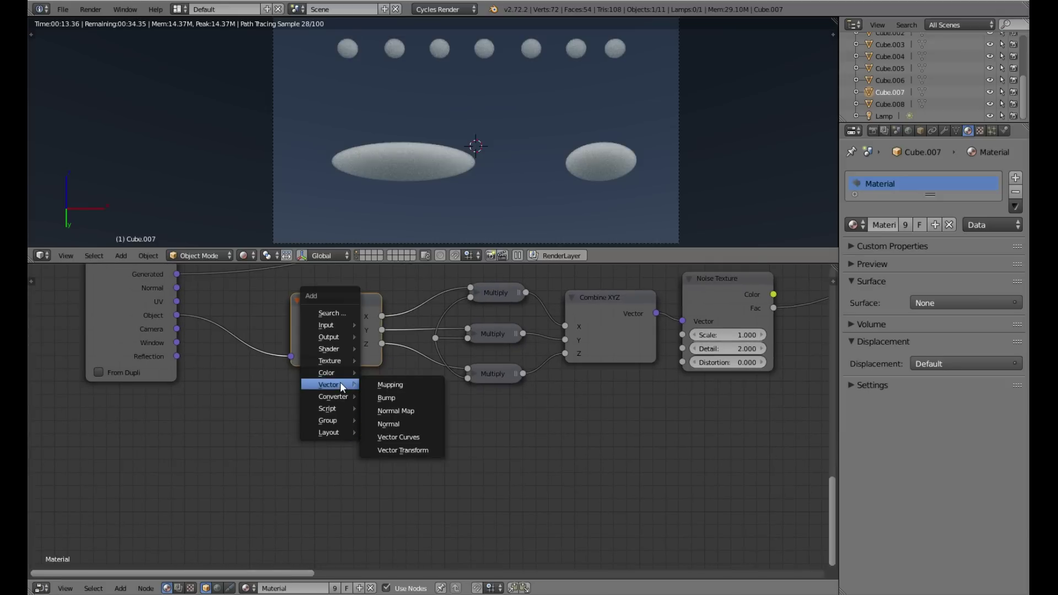
pyautogui.moveTo(339, 325)
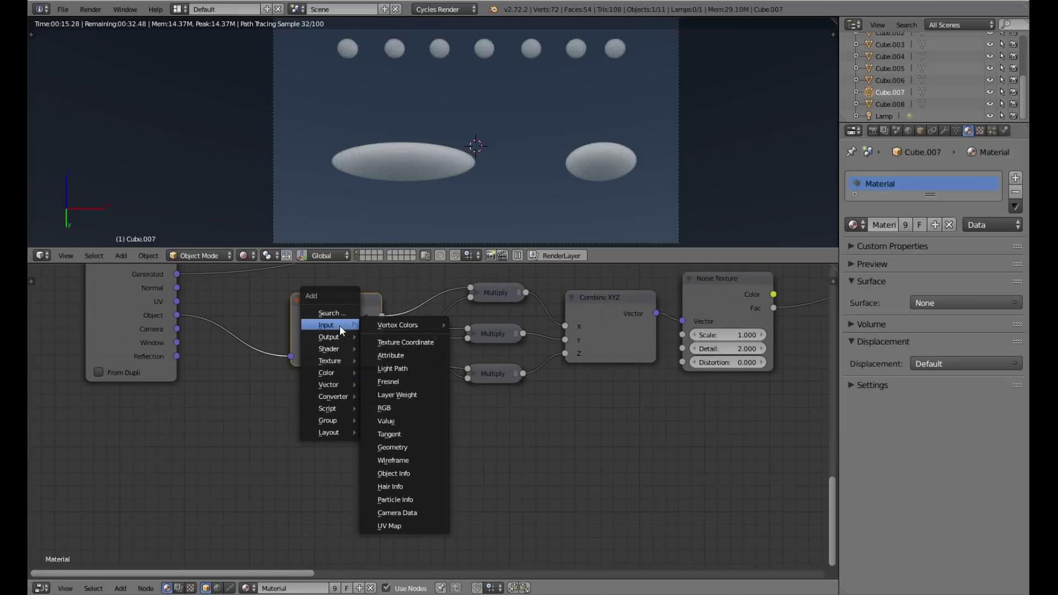
pyautogui.click(408, 473)
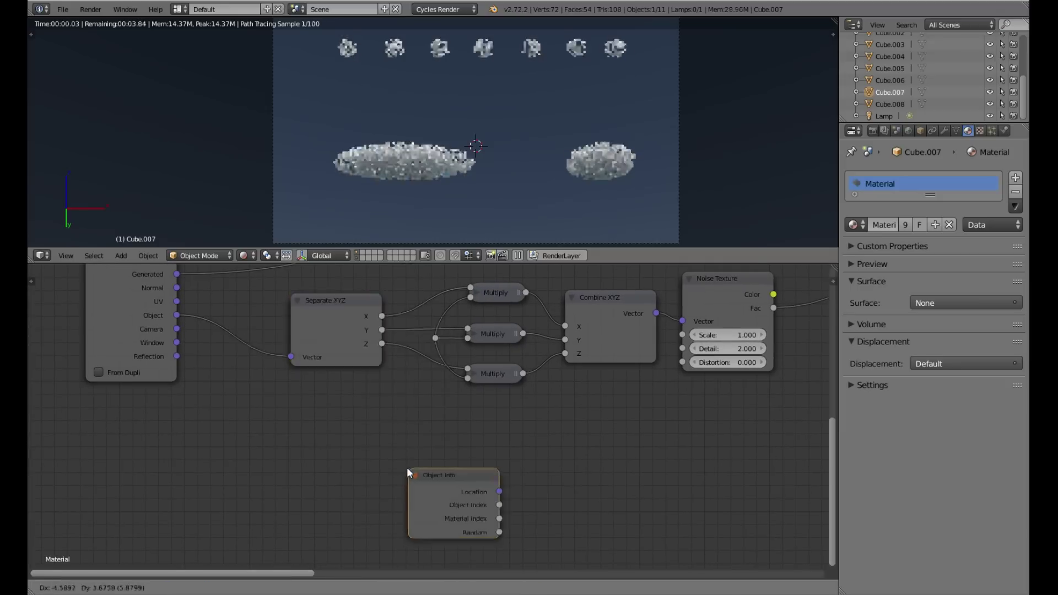
pyautogui.click(298, 387)
pyautogui.moveTo(380, 415); pyautogui.dragTo(435, 338)
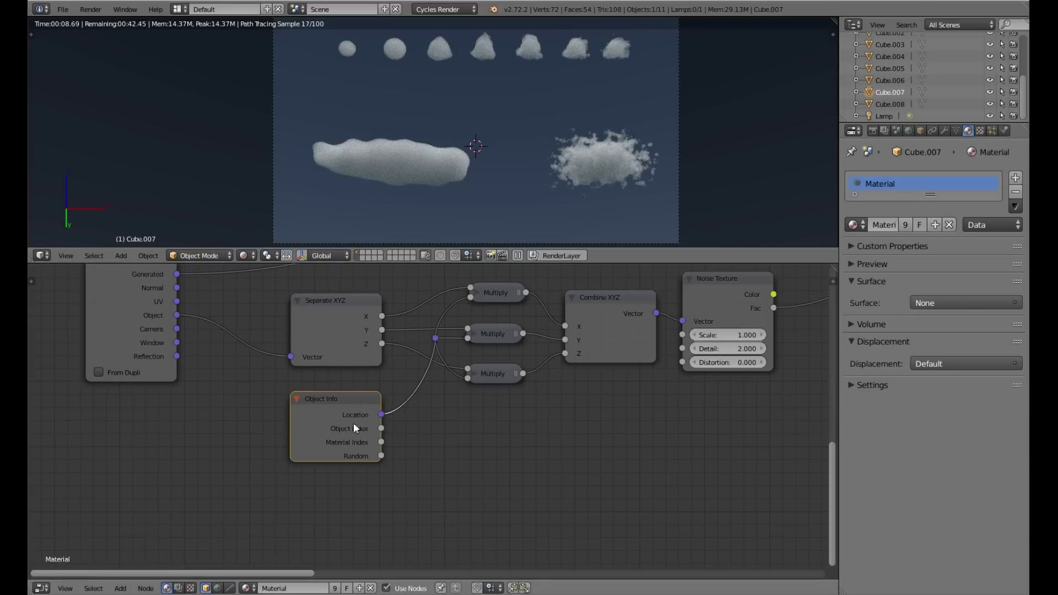
# Change the three Multiply nodes between the lower Separate XYZ and Combine XYZ to Add, with the Object Info node tucked under Separate XYZ
pyautogui.moveTo(339, 413); pyautogui.dragTo(335, 403)
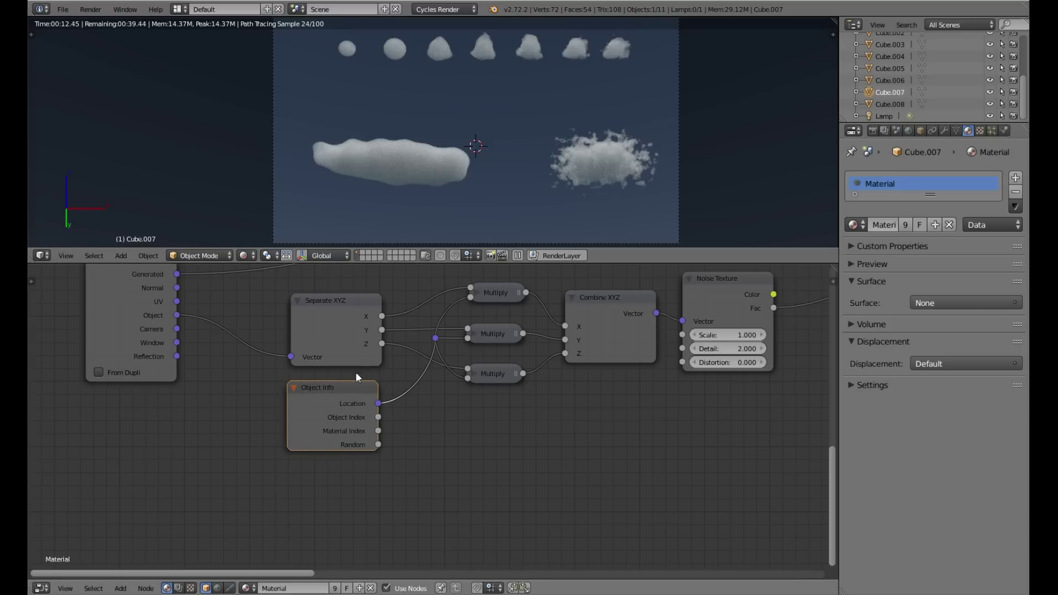
pyautogui.click(478, 290)
pyautogui.click(510, 322)
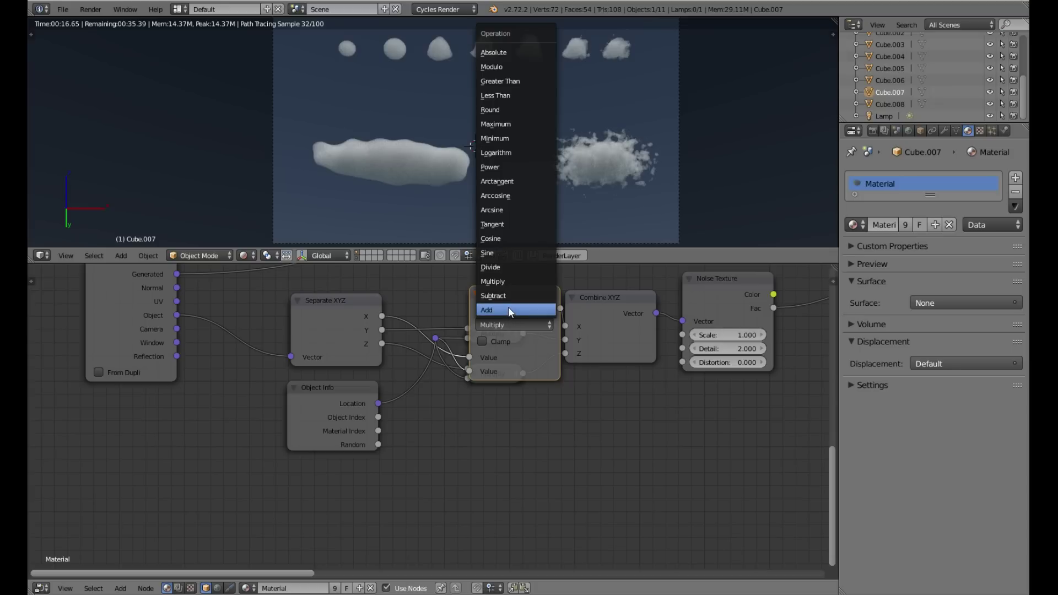
pyautogui.click(508, 308)
pyautogui.click(477, 293)
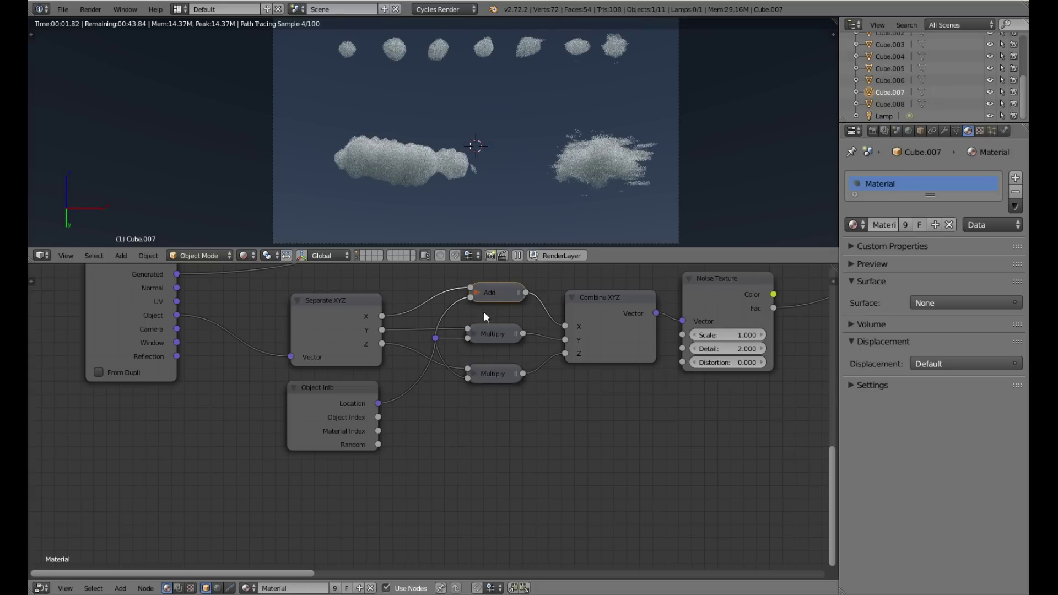
pyautogui.click(473, 331)
pyautogui.click(498, 366)
pyautogui.click(483, 350)
pyautogui.click(474, 334)
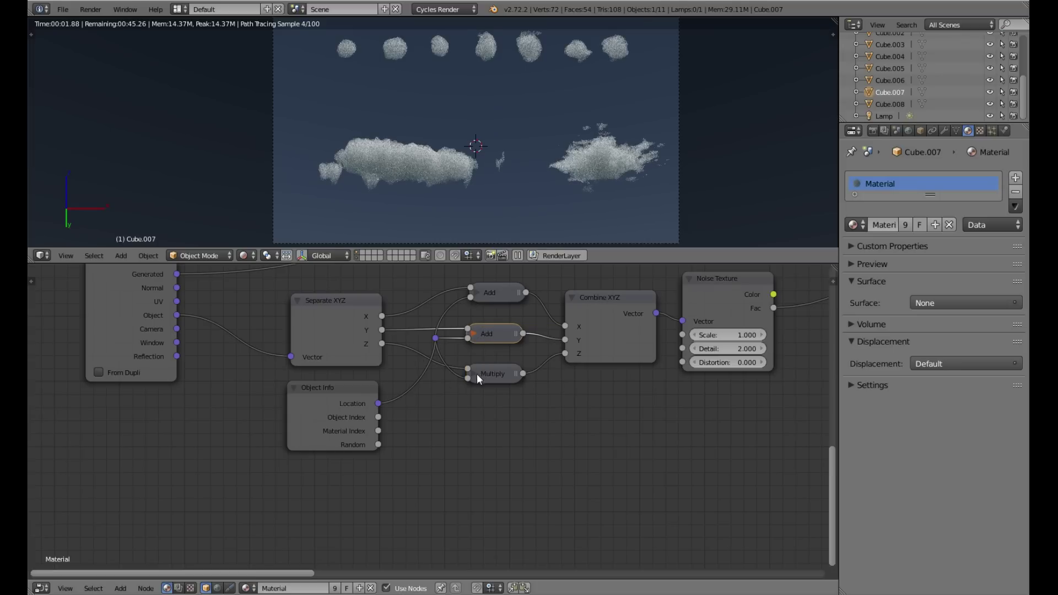
pyautogui.click(475, 374)
pyautogui.click(494, 406)
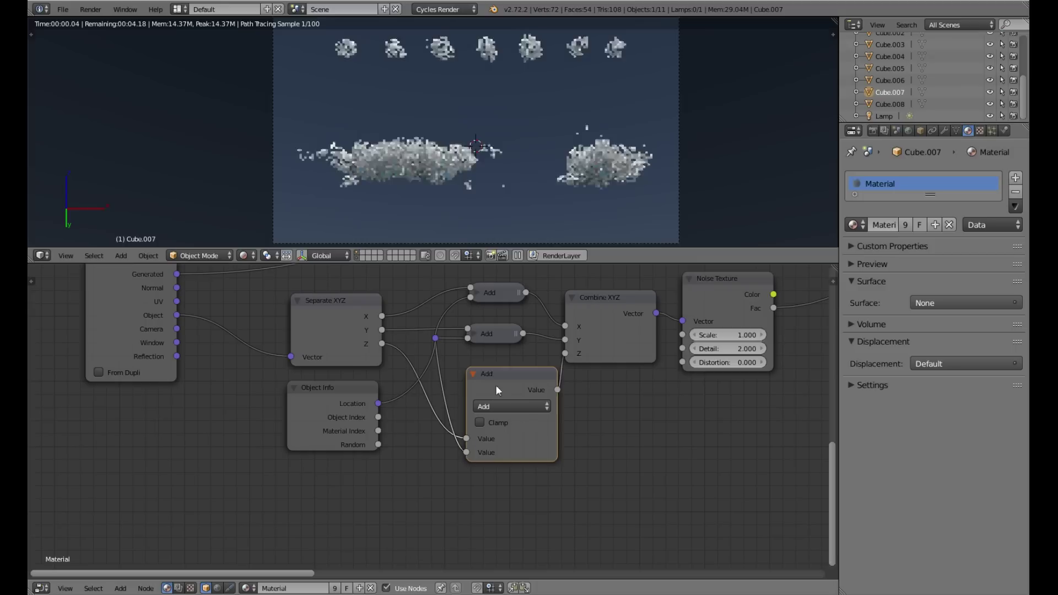
pyautogui.click(473, 374)
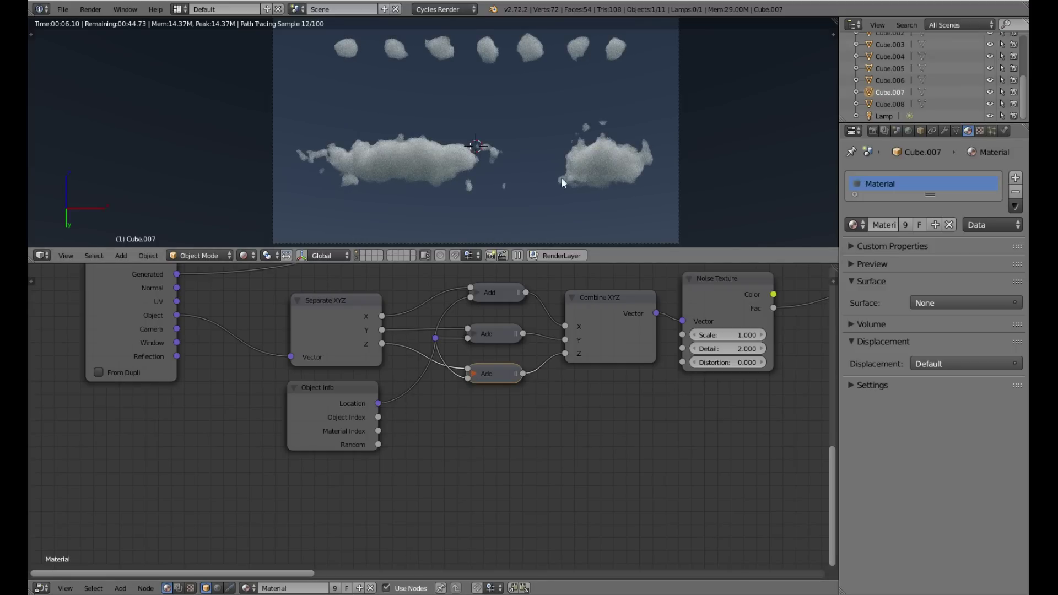
# Move the Object Info node below the Texture Coordinate node
pyautogui.moveTo(613, 361); pyautogui.dragTo(561, 401, button='middle')
pyautogui.click(281, 451)
pyautogui.moveTo(280, 450); pyautogui.dragTo(183, 464)
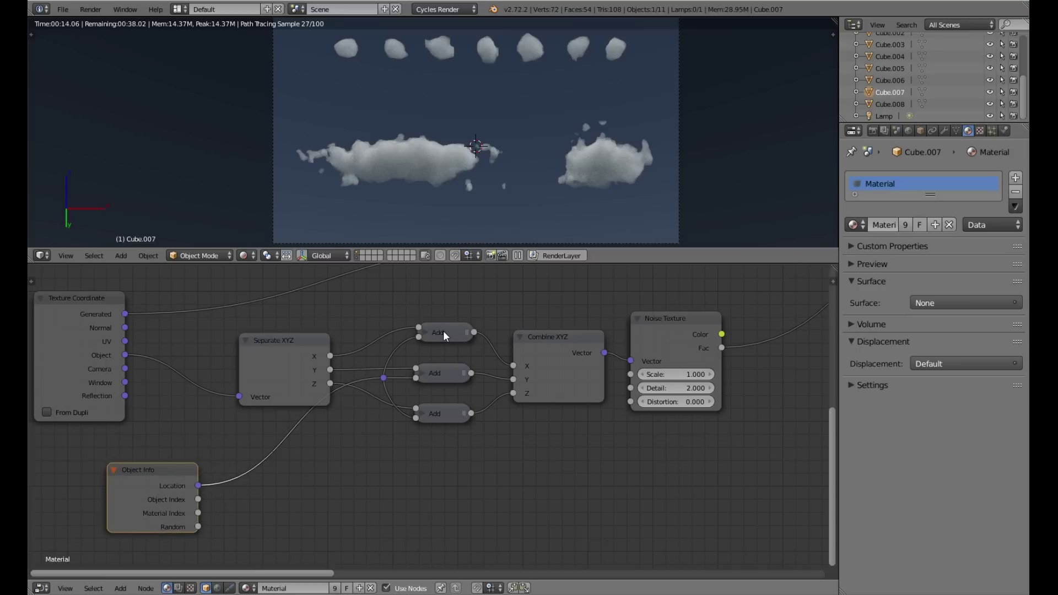
# Duplicate the Noise Texture, place the copy below the original and connect the Combine XYZ Vector output to its Vector input
pyautogui.moveTo(668, 312); pyautogui.dragTo(427, 403, button='middle')
pyautogui.moveTo(660, 267); pyautogui.dragTo(605, 299, button='middle')
pyautogui.moveTo(363, 466); pyautogui.dragTo(325, 356, button='middle')
pyautogui.moveTo(236, 405); pyautogui.dragTo(358, 349)
pyautogui.hotkey('shift', 'd')
pyautogui.click(355, 461)
pyautogui.moveTo(164, 412); pyautogui.dragTo(312, 476)
pyautogui.moveTo(491, 383); pyautogui.dragTo(385, 419, button='middle')
# Insert a MixRGB node after the first Noise Texture, feed the duplicate's Color into Color2 and set Fac to 1
pyautogui.hotkey('shift', 'a')
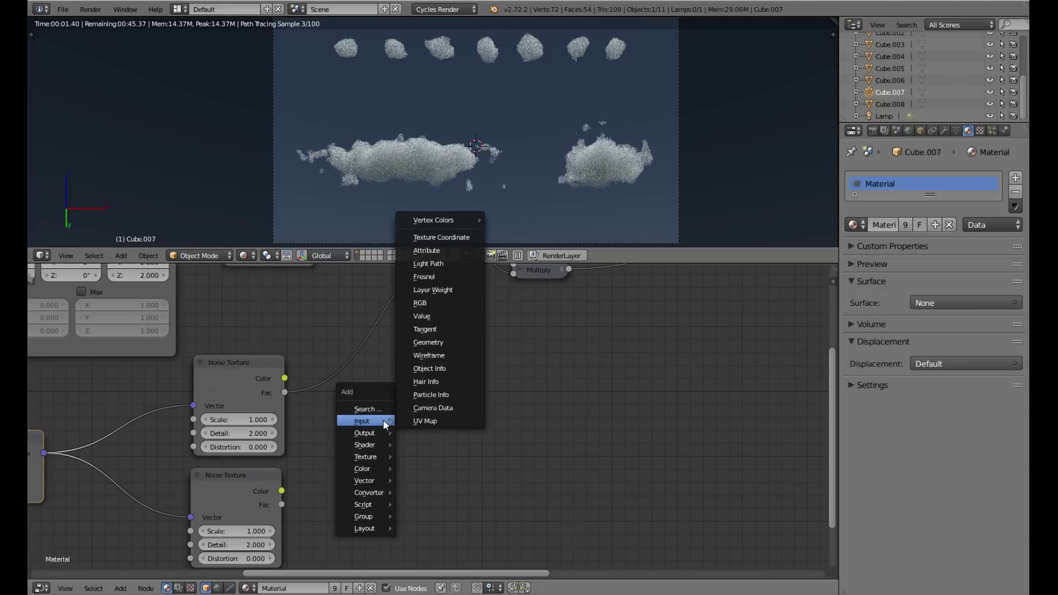
pyautogui.click(405, 464)
pyautogui.click(340, 362)
pyautogui.moveTo(282, 491); pyautogui.dragTo(339, 460)
pyautogui.moveTo(385, 433); pyautogui.dragTo(423, 432)
pyautogui.moveTo(396, 489); pyautogui.dragTo(420, 414, button='middle')
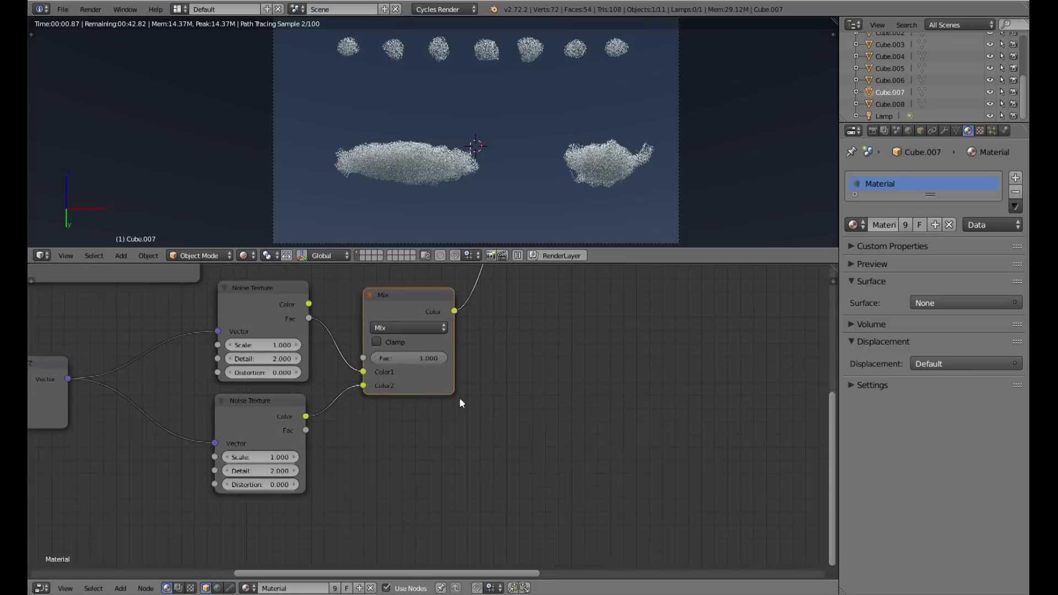
# Set the upper Noise Texture's Scale to 0.5 and the lower Noise Texture's Scale to 2
pyautogui.click(231, 345)
pyautogui.click(231, 345)
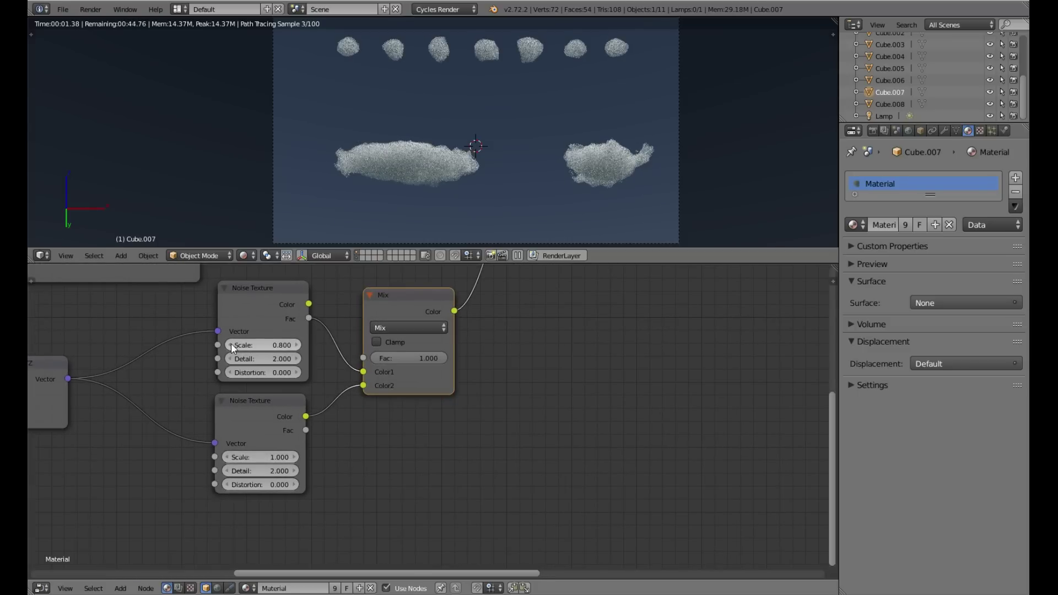
pyautogui.click(230, 345)
pyautogui.click(230, 345)
pyautogui.click(279, 457)
pyautogui.write('2')
pyautogui.press('Return')
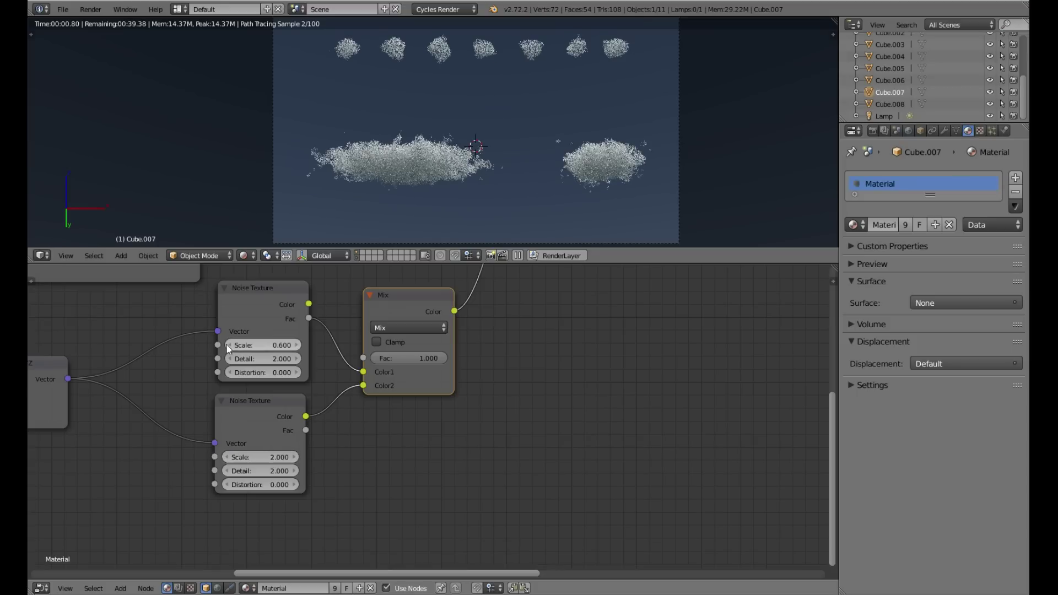
pyautogui.click(230, 345)
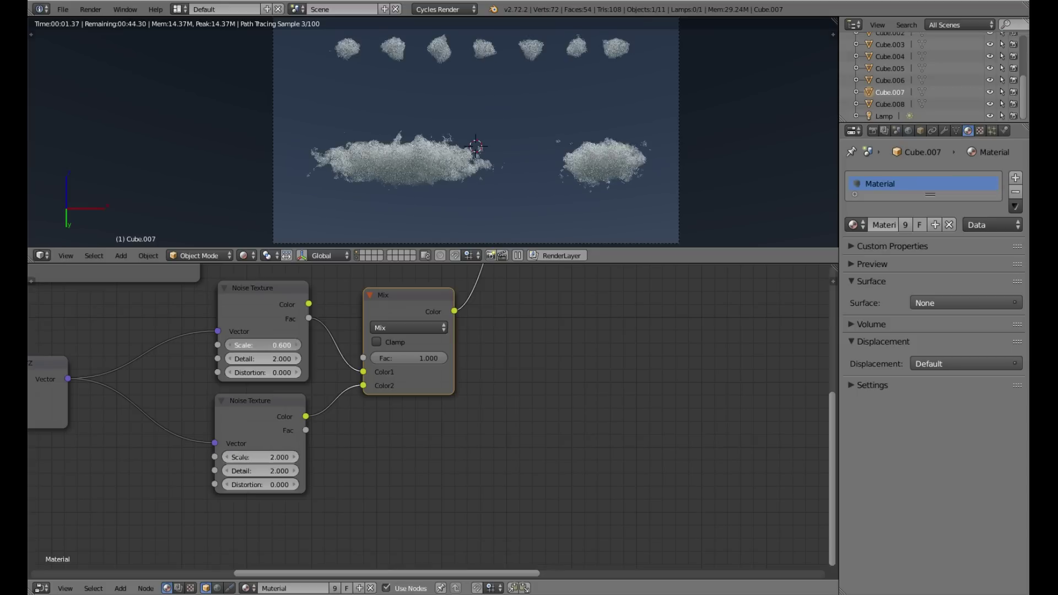
# Try Multiply as the Mix node's blend type and settle on Divide
pyautogui.click(390, 329)
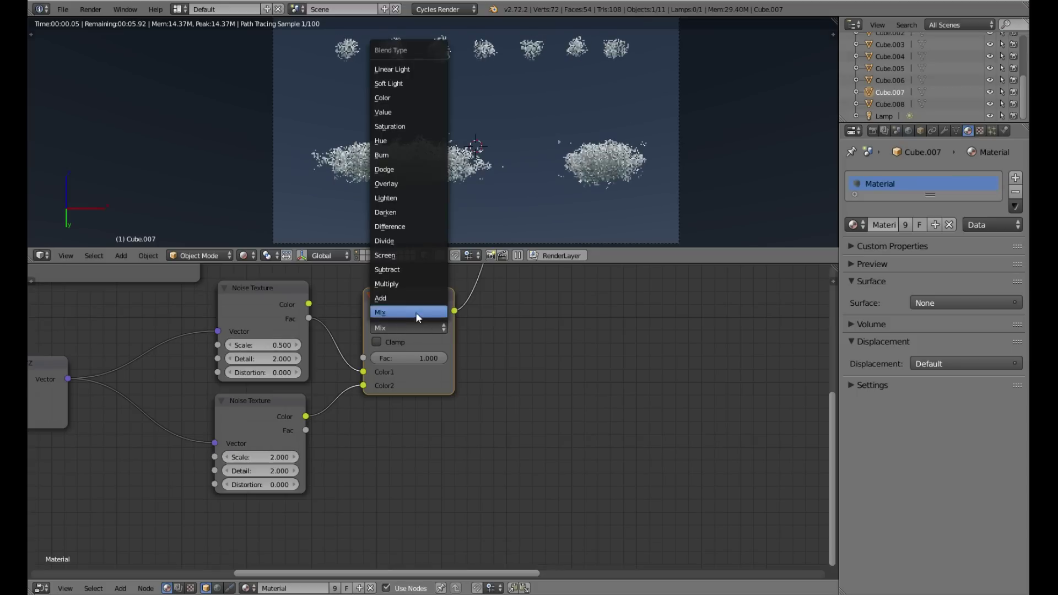
pyautogui.click(413, 283)
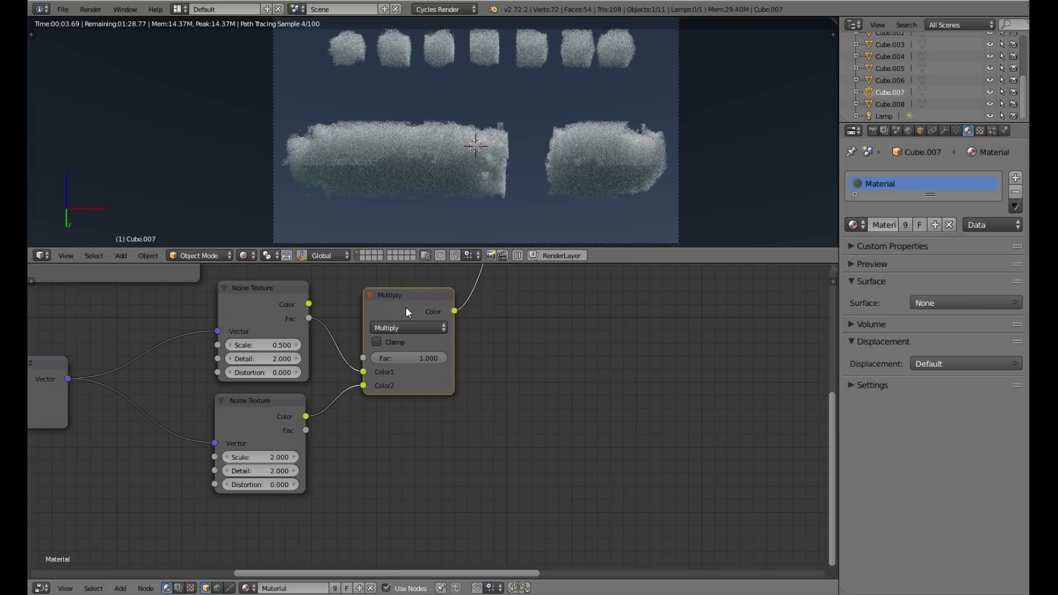
pyautogui.click(407, 327)
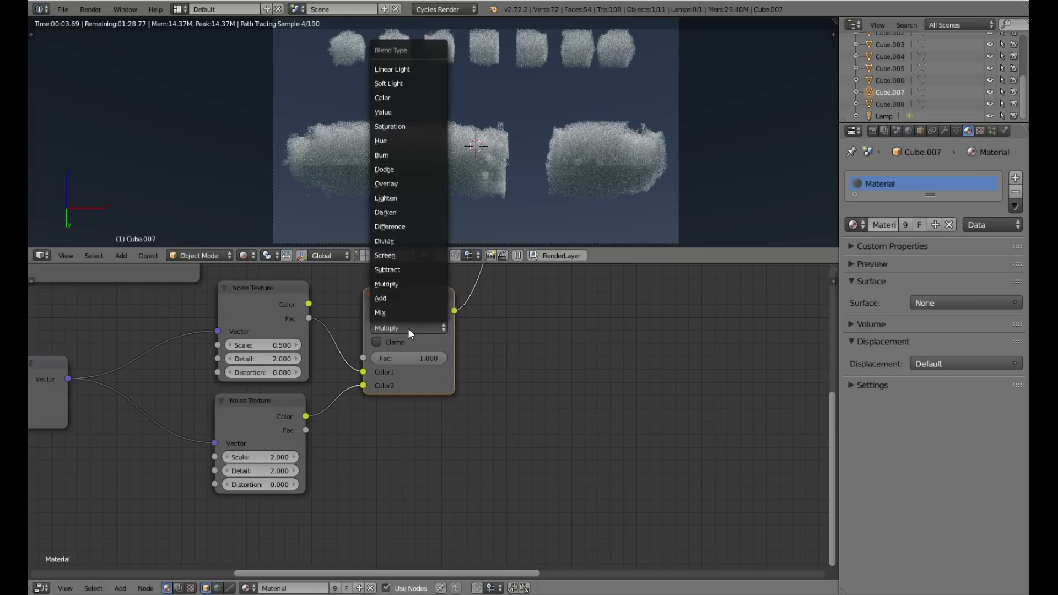
pyautogui.click(404, 237)
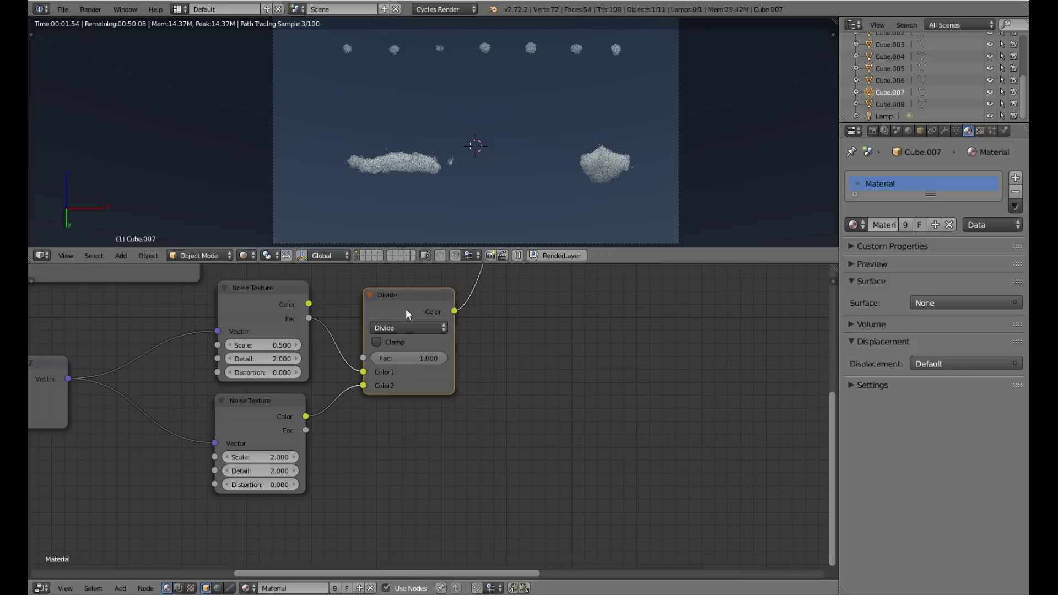
# Set the threshold value of the Greater Than node after the spherical Gradient Texture to 0.35
pyautogui.moveTo(639, 335); pyautogui.dragTo(261, 504, button='middle')
pyautogui.scroll(-2, 648, 409)
pyautogui.scroll(-3, 649, 410)
pyautogui.moveTo(747, 389); pyautogui.dragTo(413, 409, button='middle')
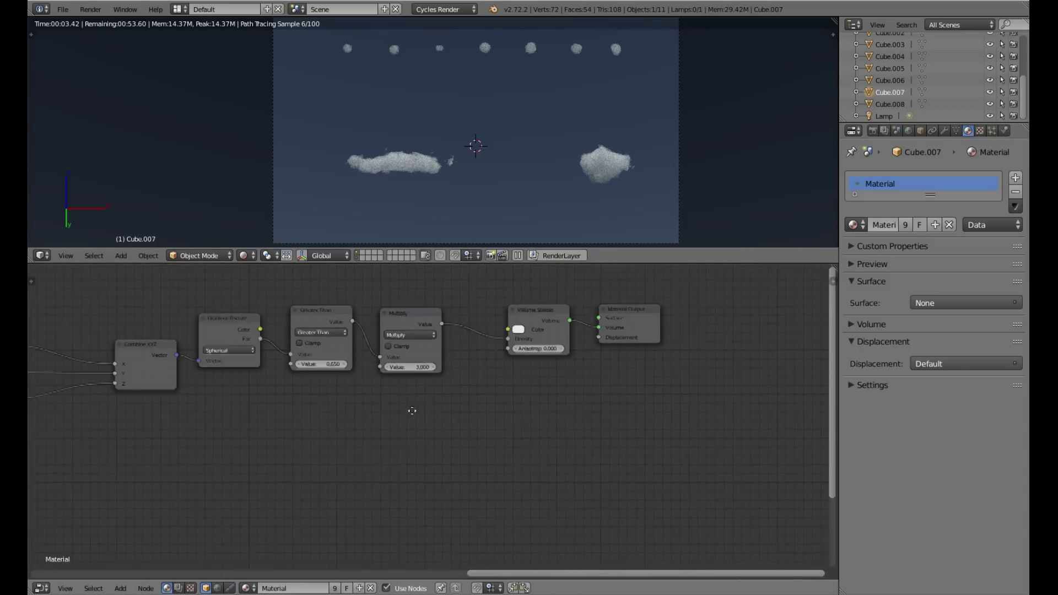
pyautogui.scroll(5, 428, 371)
pyautogui.moveTo(331, 400); pyautogui.dragTo(522, 390, button='middle')
pyautogui.scroll(1, 497, 370)
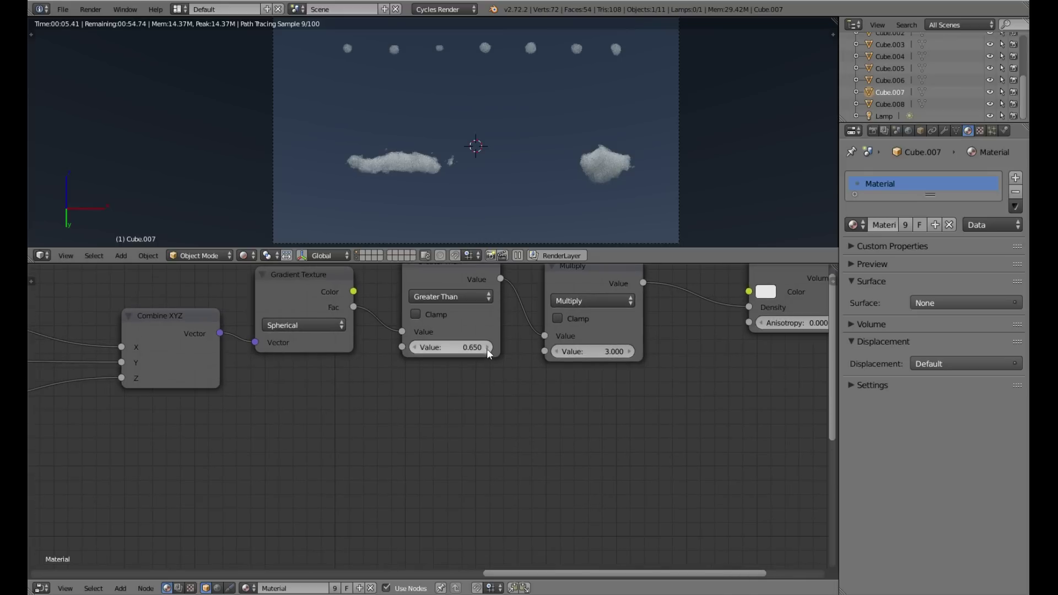
pyautogui.click(488, 347)
pyautogui.click(419, 347)
pyautogui.click(414, 347)
pyautogui.click(414, 346)
pyautogui.click(414, 346)
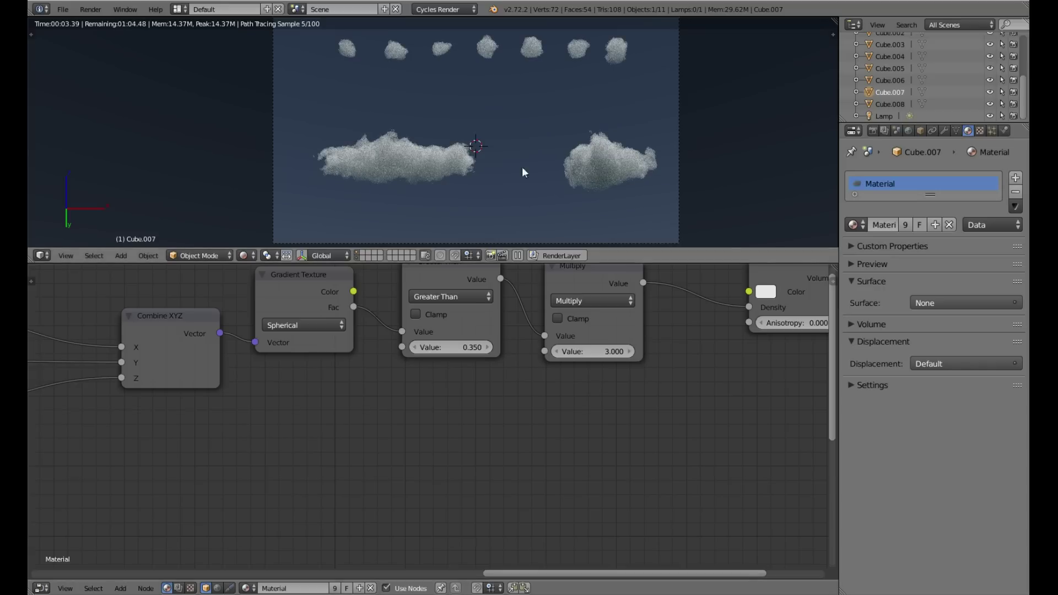
# Raise the two large clouds along global Z and duplicate them to form two rows of clouds
pyautogui.keyDown('shift'); pyautogui.rightClick(603, 171); pyautogui.keyUp('shift')
pyautogui.keyDown('shift'); pyautogui.rightClick(395, 164); pyautogui.keyUp('shift')
pyautogui.press('g')
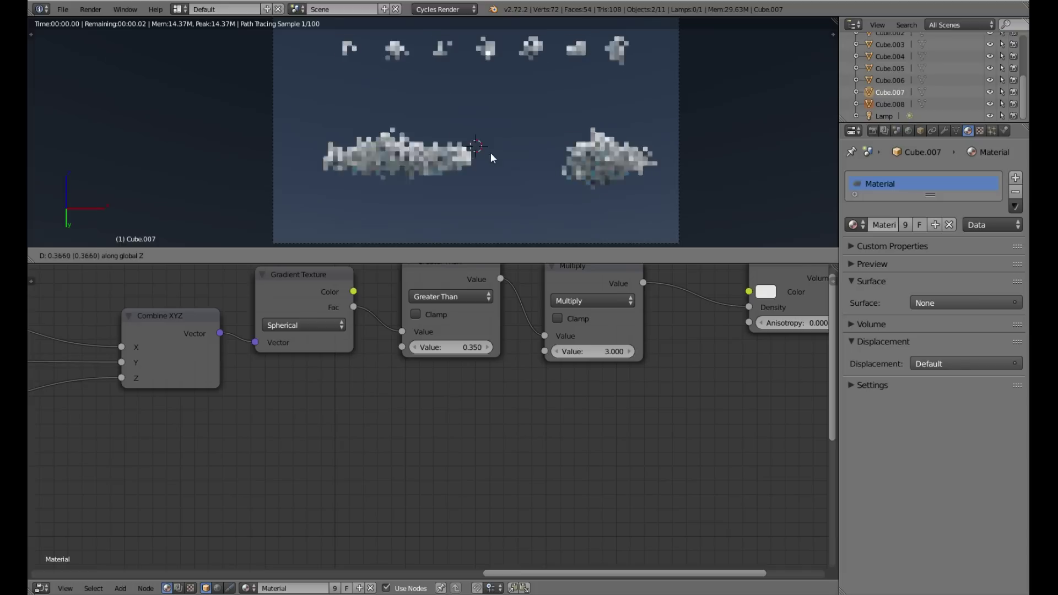
pyautogui.click(488, 108)
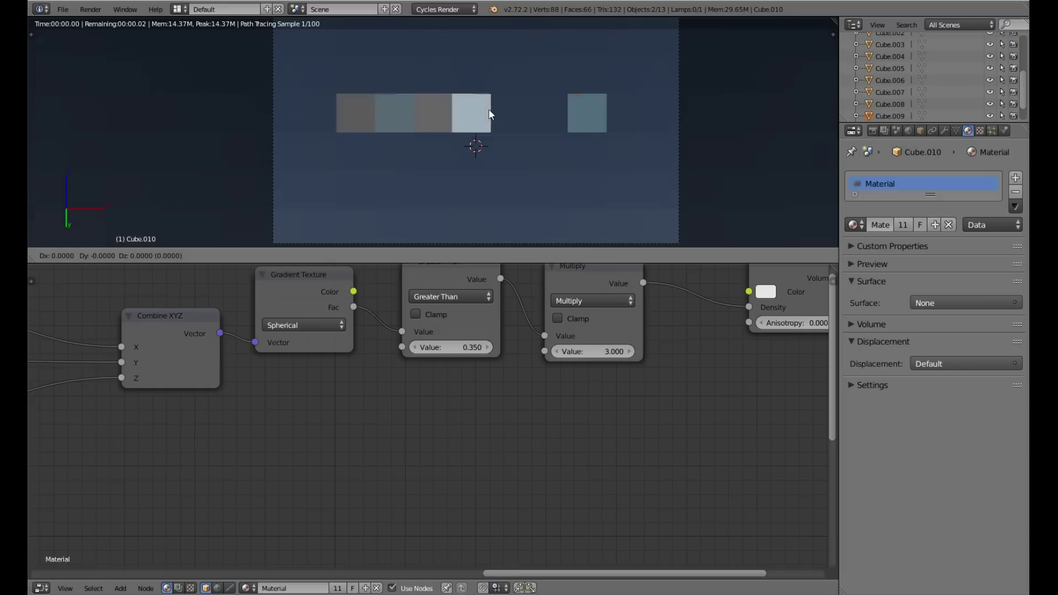
pyautogui.hotkey('shift', 'd')
pyautogui.click(498, 218)
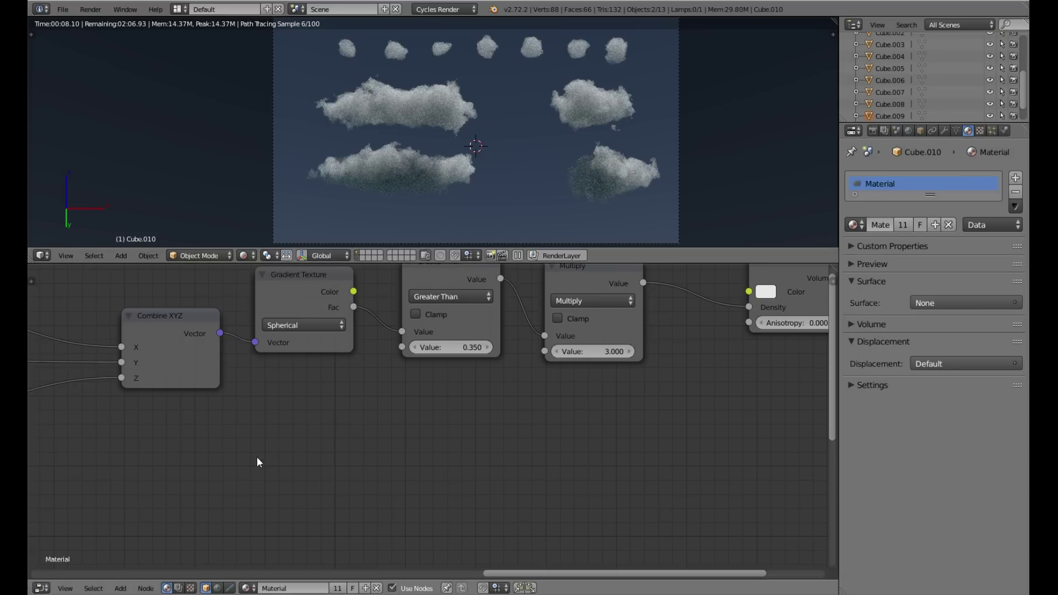
# Set Distortion to 1 on both Noise Texture nodes, keeping the upper one's Scale at 0.5
pyautogui.moveTo(251, 467); pyautogui.dragTo(273, 373, button='middle')
pyautogui.moveTo(246, 495); pyautogui.dragTo(419, 365, button='middle')
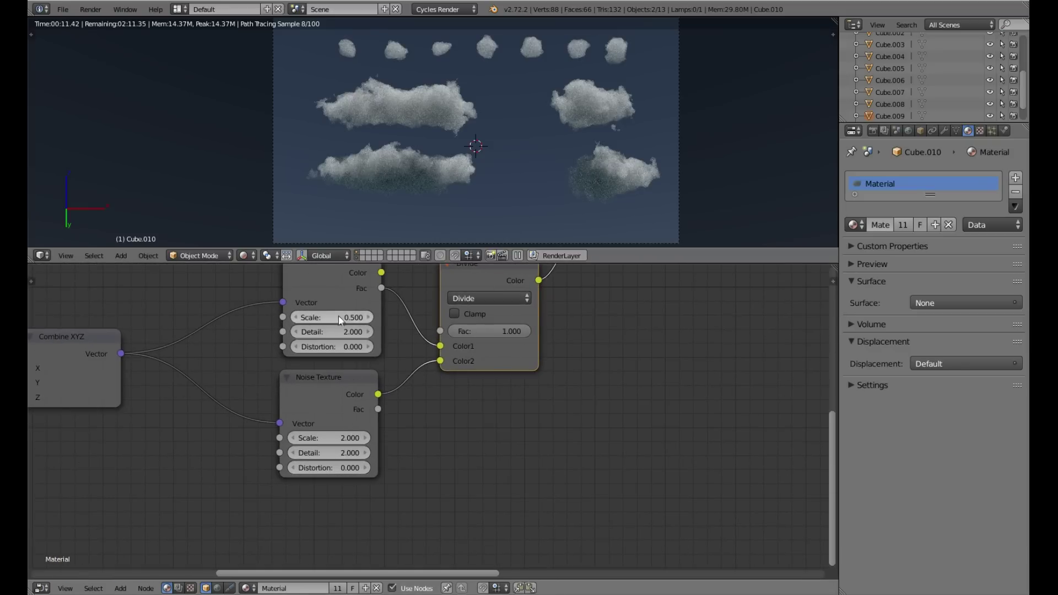
pyautogui.click(296, 317)
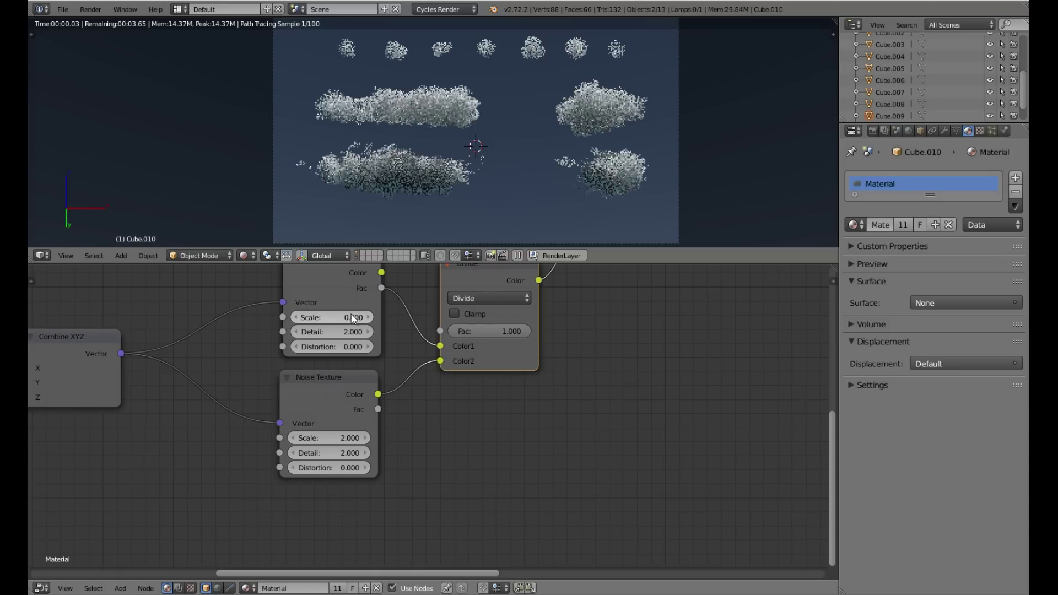
pyautogui.click(368, 316)
pyautogui.click(342, 347)
pyautogui.write('1')
pyautogui.press('Return')
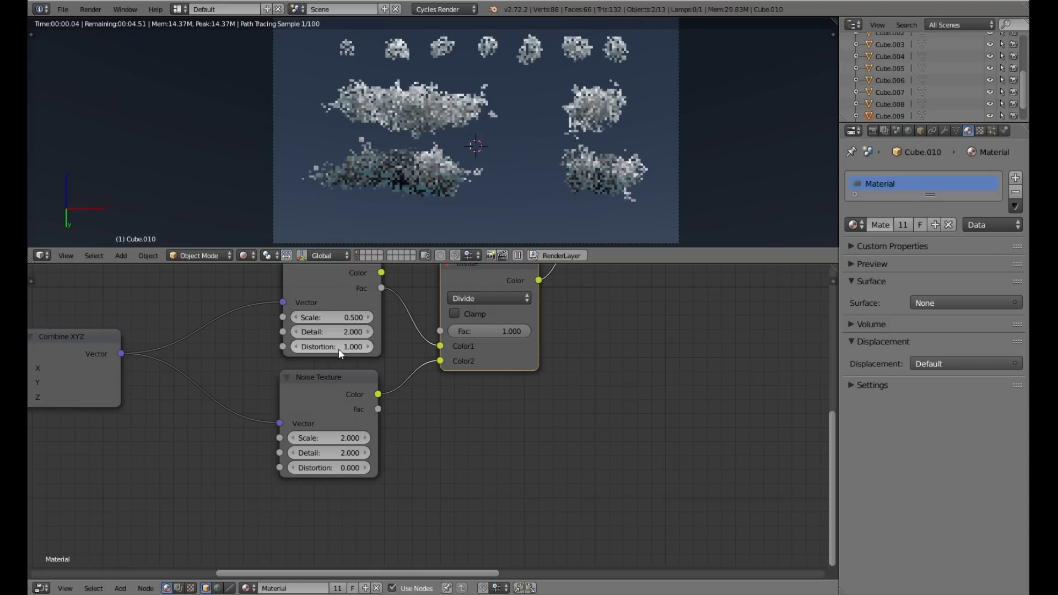
pyautogui.click(341, 467)
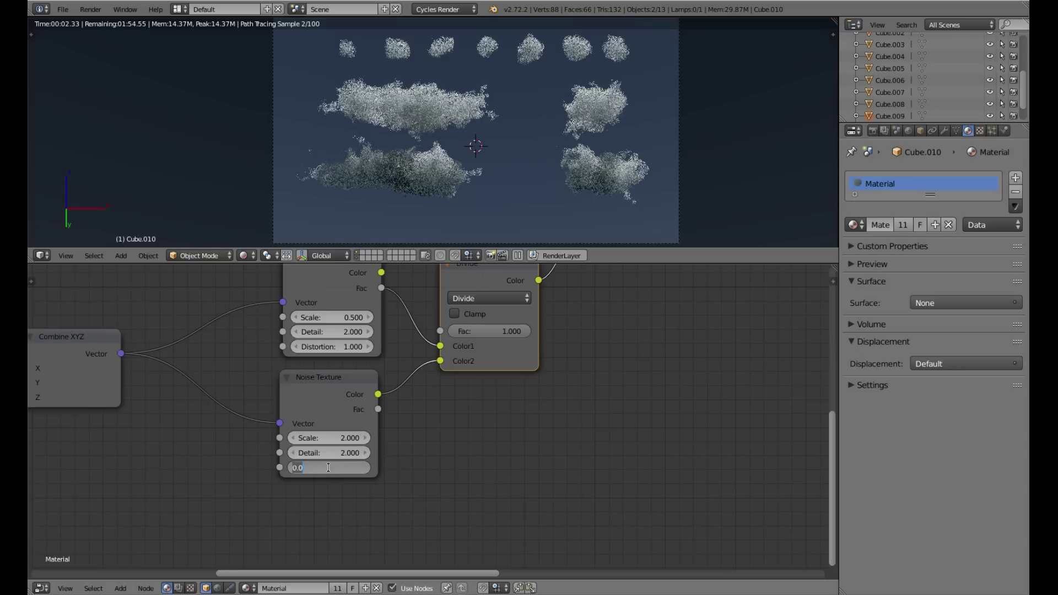
pyautogui.write('1')
pyautogui.press('Return')
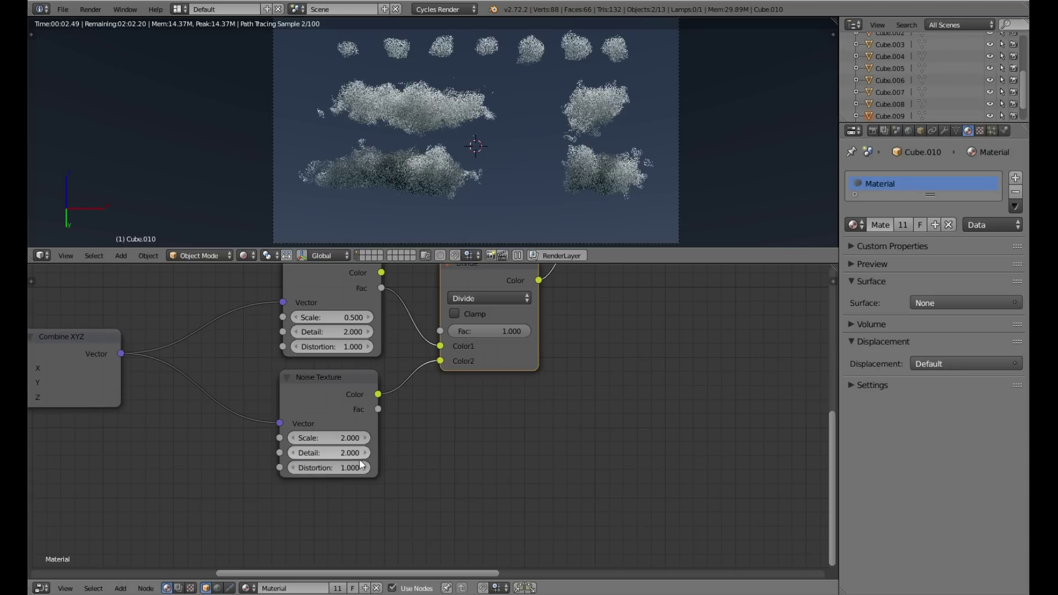
# Add a Particle Info node under Object Info and shift both nodes below the Texture Coordinate node
pyautogui.moveTo(263, 421); pyautogui.dragTo(647, 373, button='middle')
pyautogui.moveTo(447, 443); pyautogui.dragTo(672, 390, button='middle')
pyautogui.moveTo(252, 416); pyautogui.dragTo(367, 382)
pyautogui.hotkey('shift', 'a')
pyautogui.moveTo(423, 365)
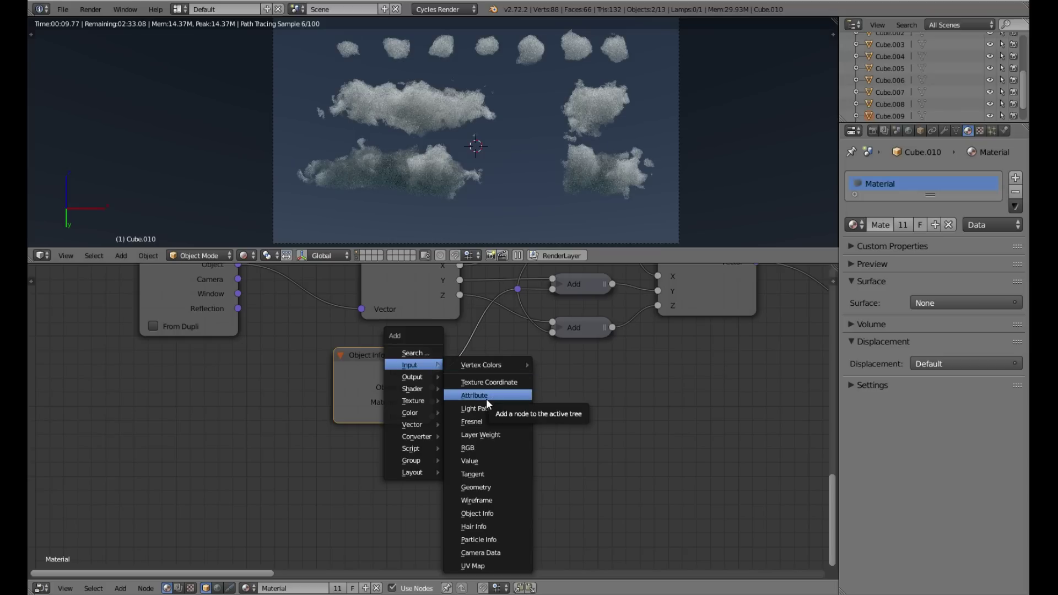
pyautogui.click(513, 541)
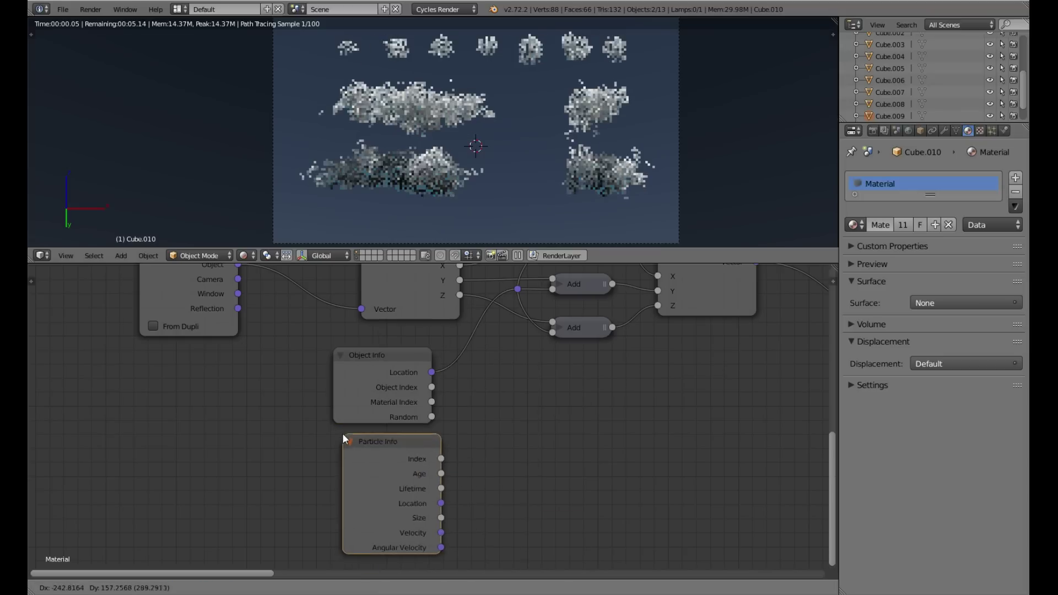
pyautogui.click(339, 433)
pyautogui.moveTo(422, 373); pyautogui.dragTo(370, 395, button='middle')
pyautogui.moveTo(349, 423); pyautogui.dragTo(265, 423)
pyautogui.moveTo(307, 494); pyautogui.dragTo(220, 492)
pyautogui.press('Home')
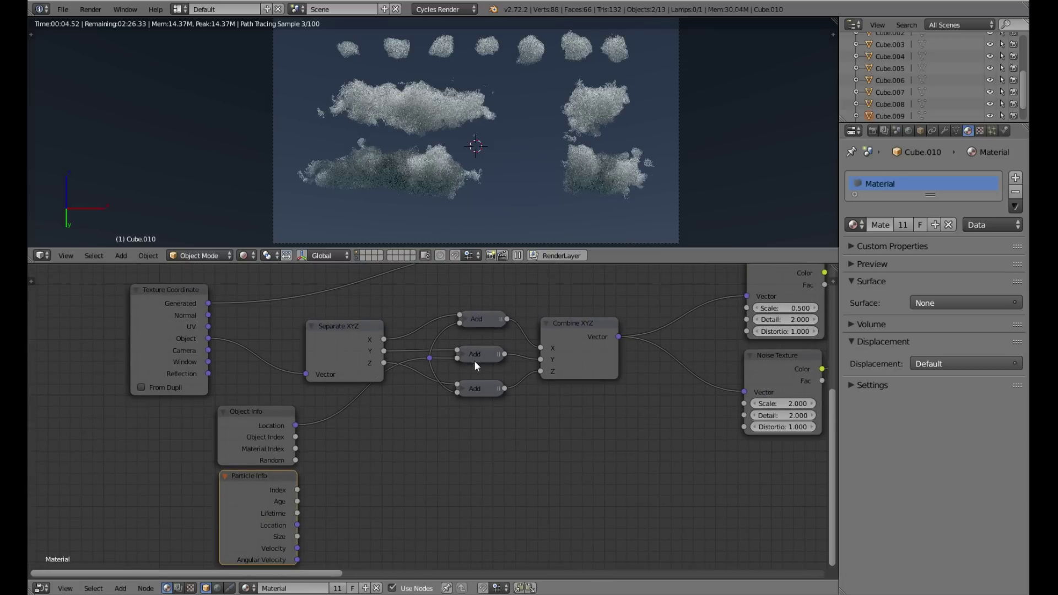
# Duplicate the three Add nodes and place the copies beside the Object Info and Particle Info nodes
pyautogui.press('a')
pyautogui.press('b')
pyautogui.moveTo(461, 306); pyautogui.dragTo(490, 438)
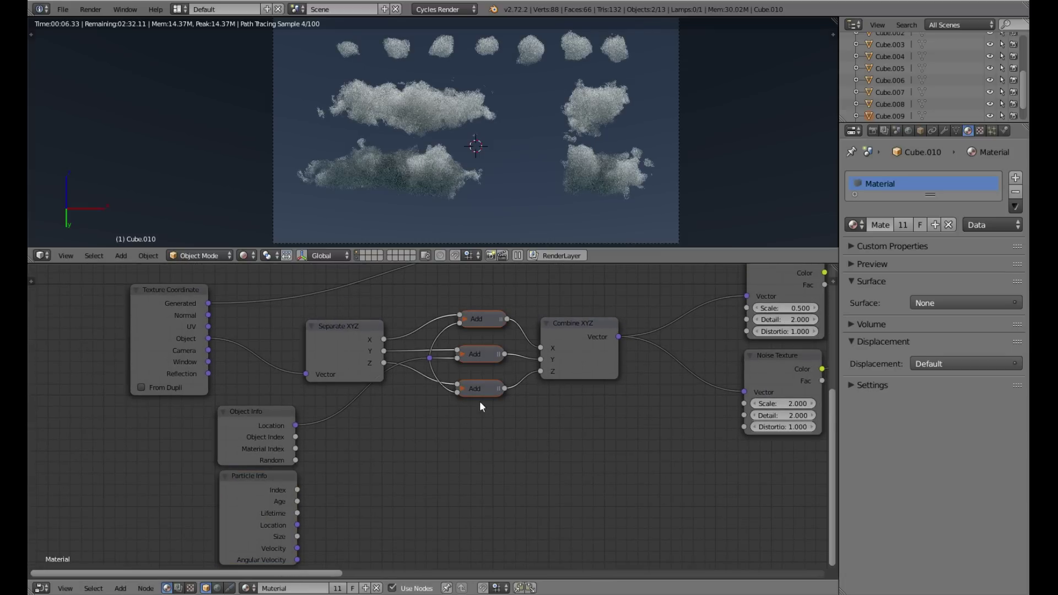
pyautogui.press('g')
pyautogui.rightClick(486, 382)
pyautogui.hotkey('shift', 'd')
pyautogui.scroll(3, 359, 491)
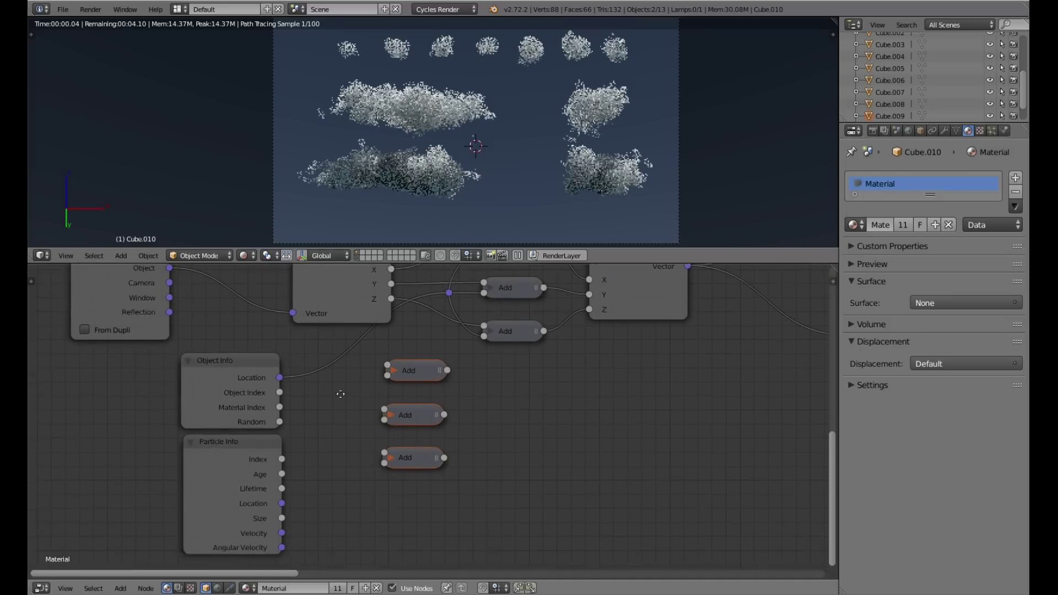
pyautogui.click(334, 391)
# Connect Particle Info's Index to the first input and Object Info's Location to the second input of each duplicated Add node
pyautogui.moveTo(278, 436); pyautogui.dragTo(381, 343)
pyautogui.moveTo(276, 437); pyautogui.dragTo(379, 431)
pyautogui.moveTo(273, 355); pyautogui.dragTo(381, 355)
pyautogui.moveTo(274, 356); pyautogui.dragTo(319, 378)
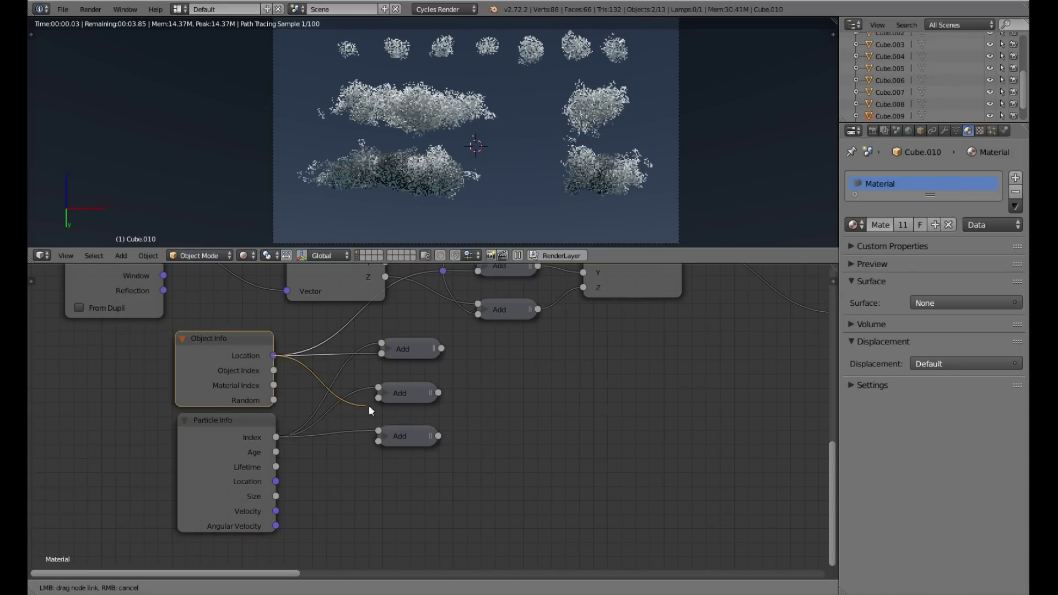
pyautogui.moveTo(376, 408); pyautogui.dragTo(378, 398)
pyautogui.moveTo(274, 356); pyautogui.dragTo(378, 441)
# Connect the duplicated Add outputs to the second inputs of the original Add nodes and delete the Reroute node
pyautogui.moveTo(450, 351); pyautogui.dragTo(392, 432, button='middle')
pyautogui.moveTo(382, 432); pyautogui.dragTo(420, 311)
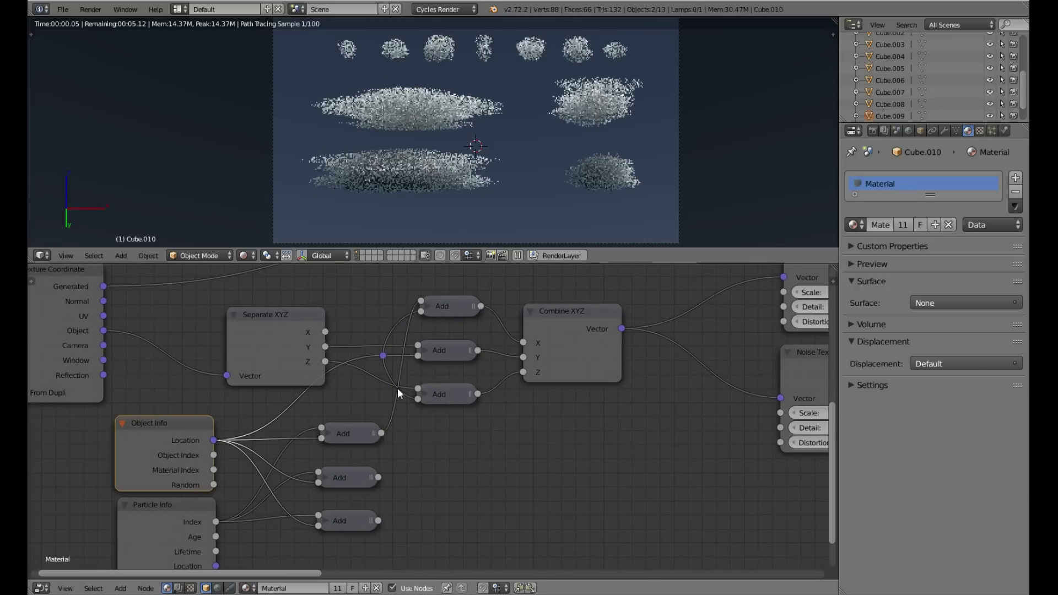
pyautogui.hotkey('ctrl', 'z')
pyautogui.moveTo(381, 433); pyautogui.dragTo(385, 418)
pyautogui.moveTo(417, 314); pyautogui.dragTo(421, 311)
pyautogui.moveTo(378, 477); pyautogui.dragTo(417, 354)
pyautogui.moveTo(378, 521); pyautogui.dragTo(421, 398)
pyautogui.rightClick(383, 356)
pyautogui.press('x')
# Spread out the Separate XYZ, Combine XYZ and Add nodes so each duplicated Add sits beside the Add it feeds
pyautogui.moveTo(292, 339); pyautogui.dragTo(252, 330)
pyautogui.moveTo(354, 426); pyautogui.dragTo(450, 294)
pyautogui.moveTo(581, 347); pyautogui.dragTo(630, 341)
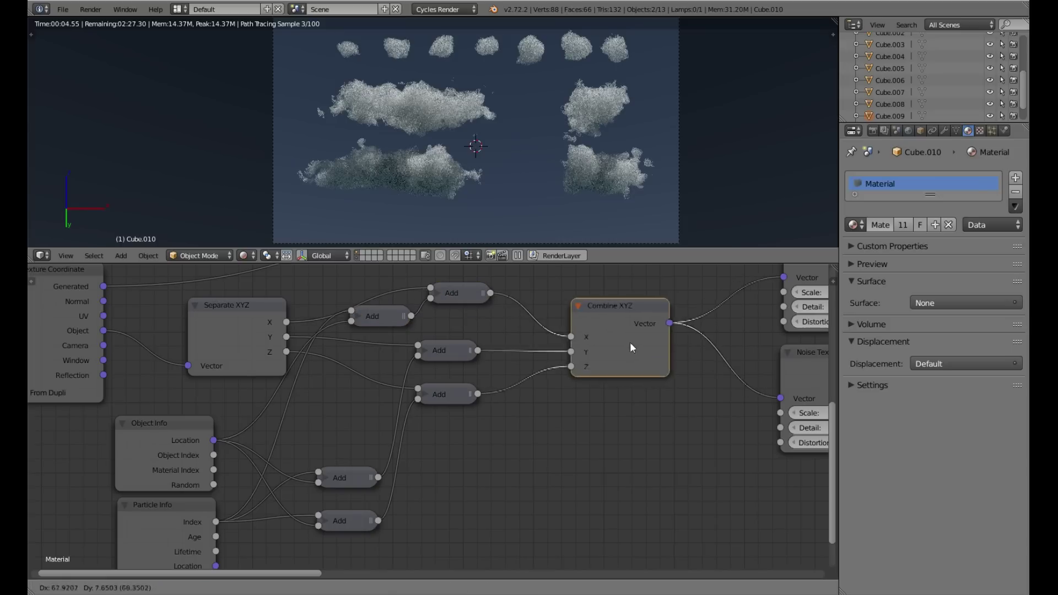
pyautogui.moveTo(444, 350); pyautogui.dragTo(458, 356)
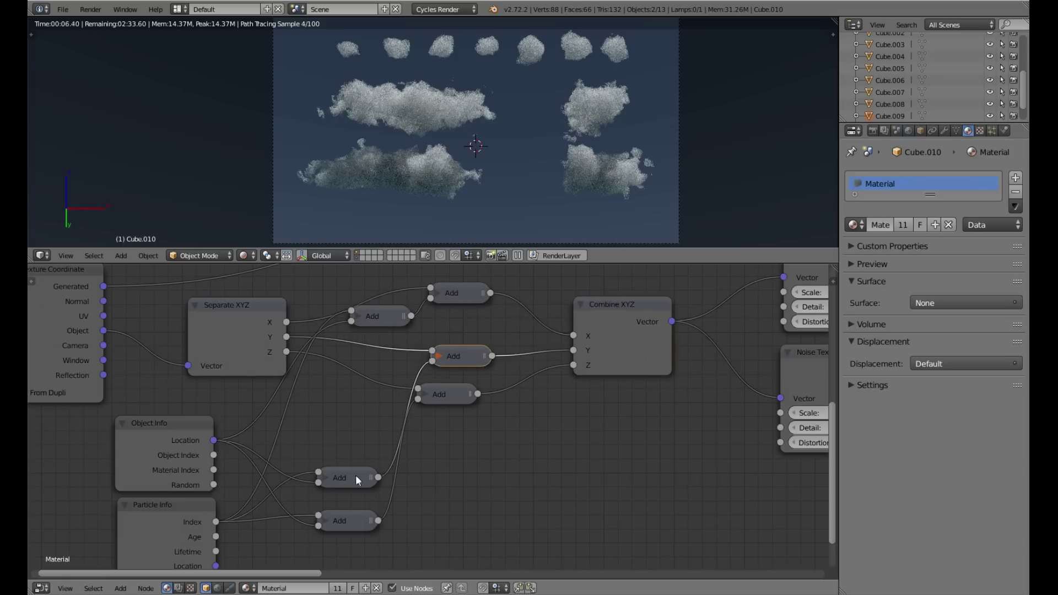
pyautogui.moveTo(358, 476); pyautogui.dragTo(395, 363)
pyautogui.moveTo(450, 395); pyautogui.dragTo(460, 413)
pyautogui.moveTo(352, 523); pyautogui.dragTo(384, 431)
# Collapse the Object Info, Particle Info, Separate XYZ and Combine XYZ nodes, and move the two info nodes closer to the Add nodes
pyautogui.click(164, 453)
pyautogui.press('h')
pyautogui.click(157, 525)
pyautogui.press('h')
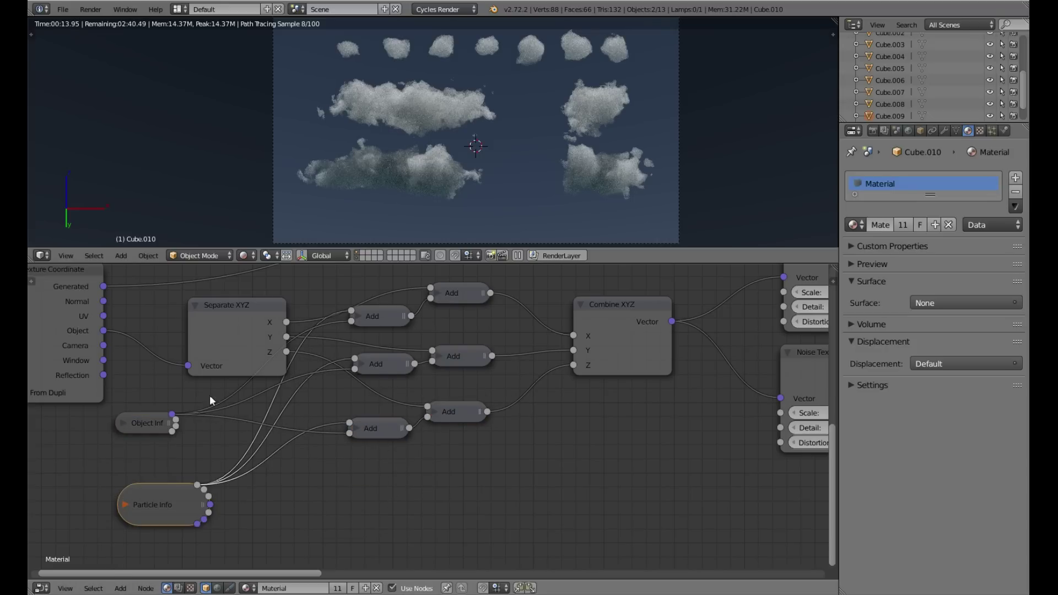
pyautogui.moveTo(175, 427); pyautogui.dragTo(243, 406)
pyautogui.moveTo(172, 500); pyautogui.dragTo(248, 448)
pyautogui.click(229, 343)
pyautogui.press('h')
pyautogui.click(592, 330)
pyautogui.press('h')
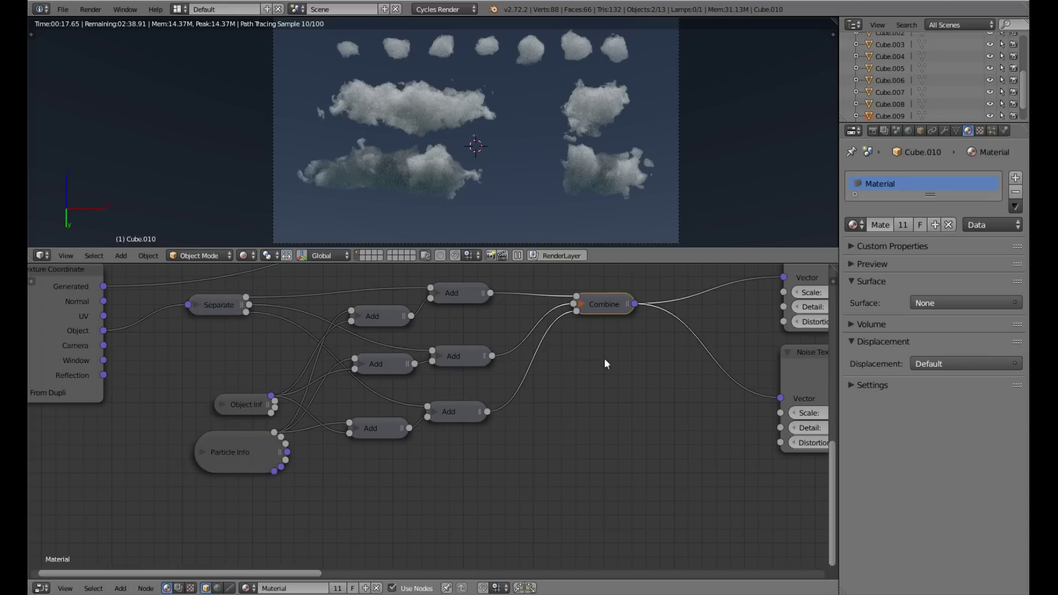
# Add a Frame node in the empty space below the Add nodes
pyautogui.scroll(-4, 603, 366)
pyautogui.moveTo(640, 364); pyautogui.dragTo(579, 437, button='middle')
pyautogui.moveTo(390, 413); pyautogui.dragTo(373, 357, button='middle')
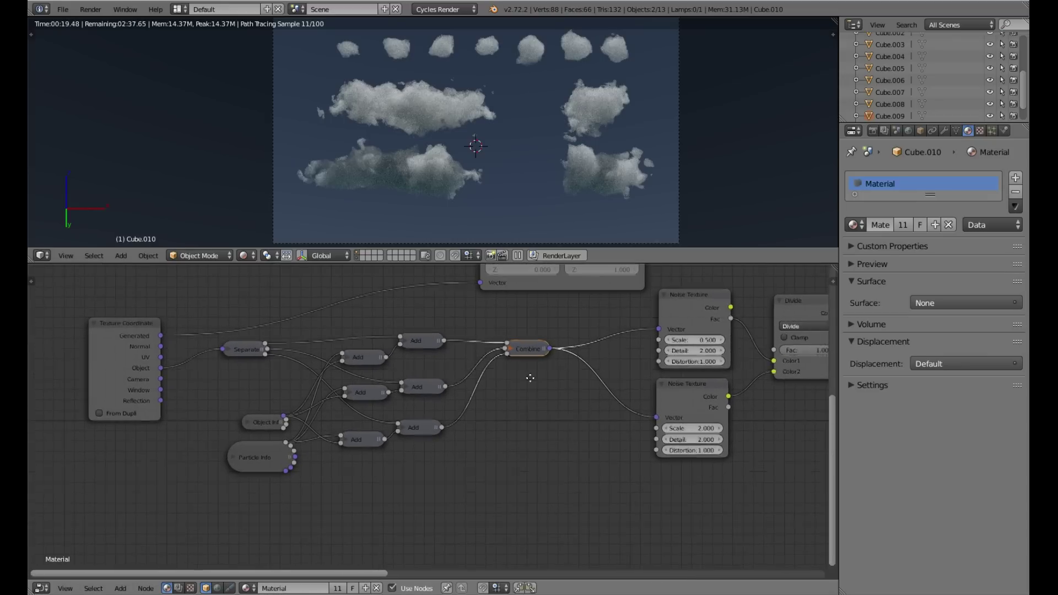
pyautogui.hotkey('shift', 'a')
pyautogui.moveTo(469, 550)
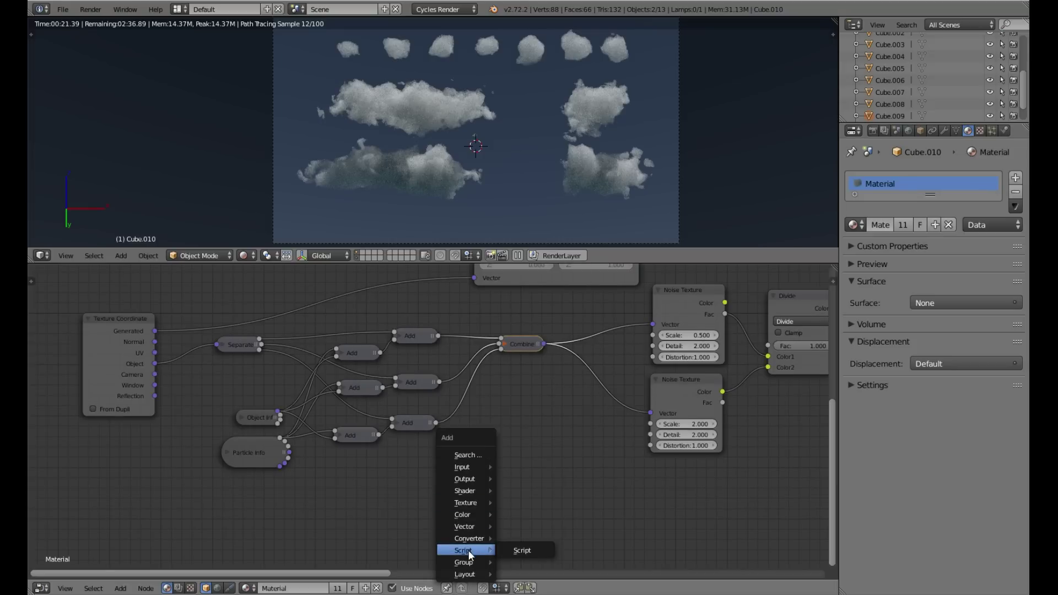
pyautogui.moveTo(465, 577)
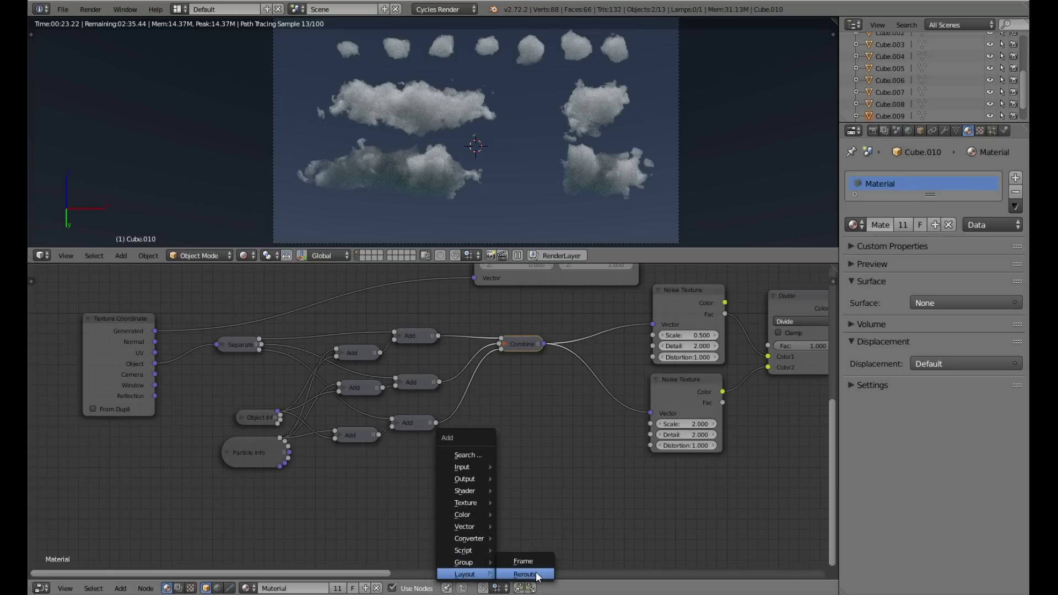
pyautogui.click(523, 560)
pyautogui.click(356, 496)
# Put the Separate, Add, Combine, Object Info and Particle Info nodes into the frame and position it between Texture Coordinate and the Noise Textures
pyautogui.press('b')
pyautogui.moveTo(237, 331); pyautogui.dragTo(538, 469)
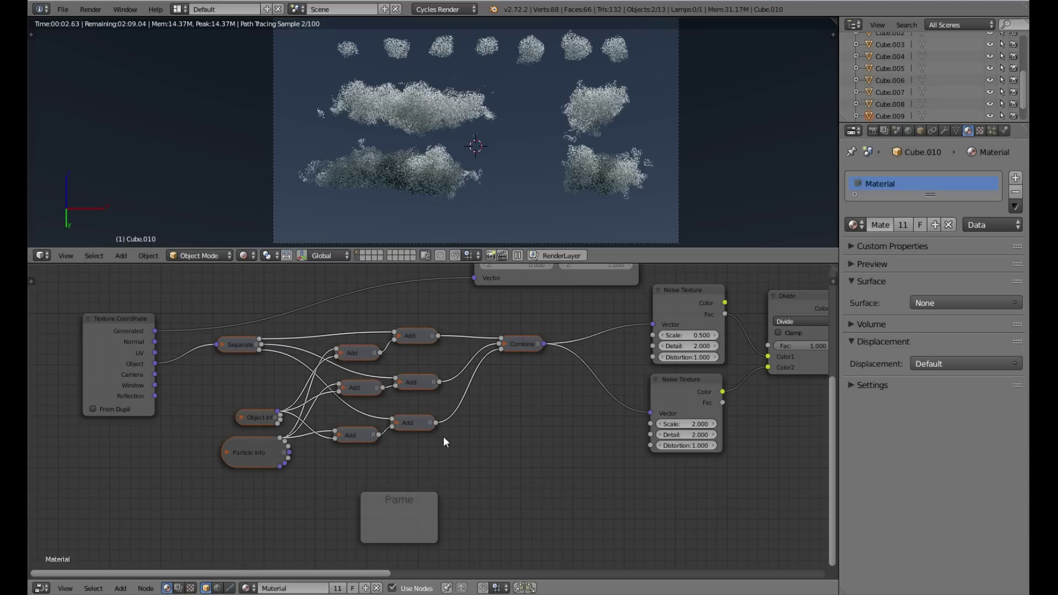
pyautogui.press('g')
pyautogui.click(398, 525)
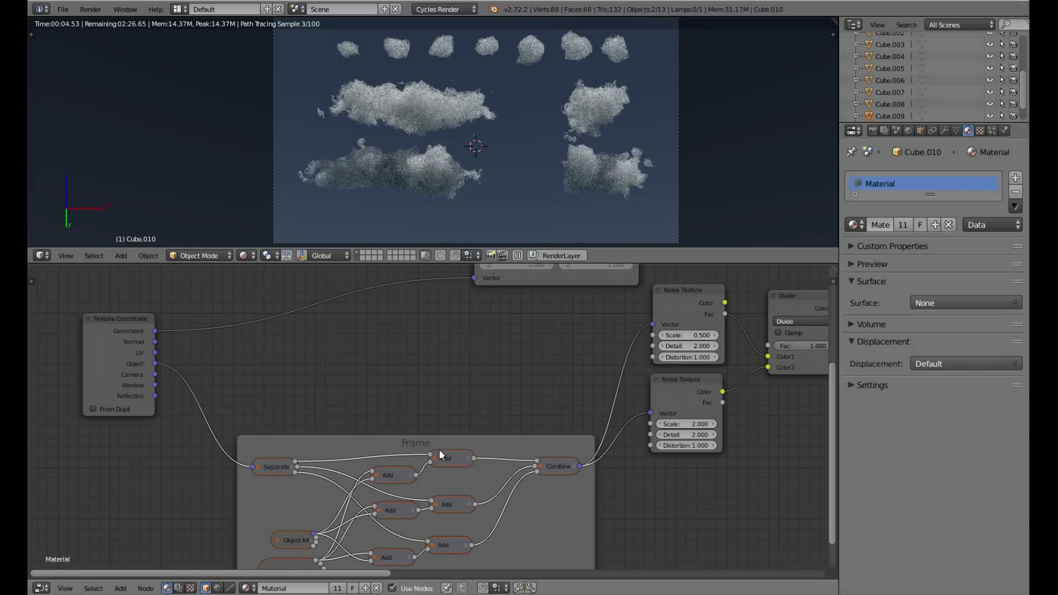
pyautogui.moveTo(422, 431); pyautogui.dragTo(391, 349)
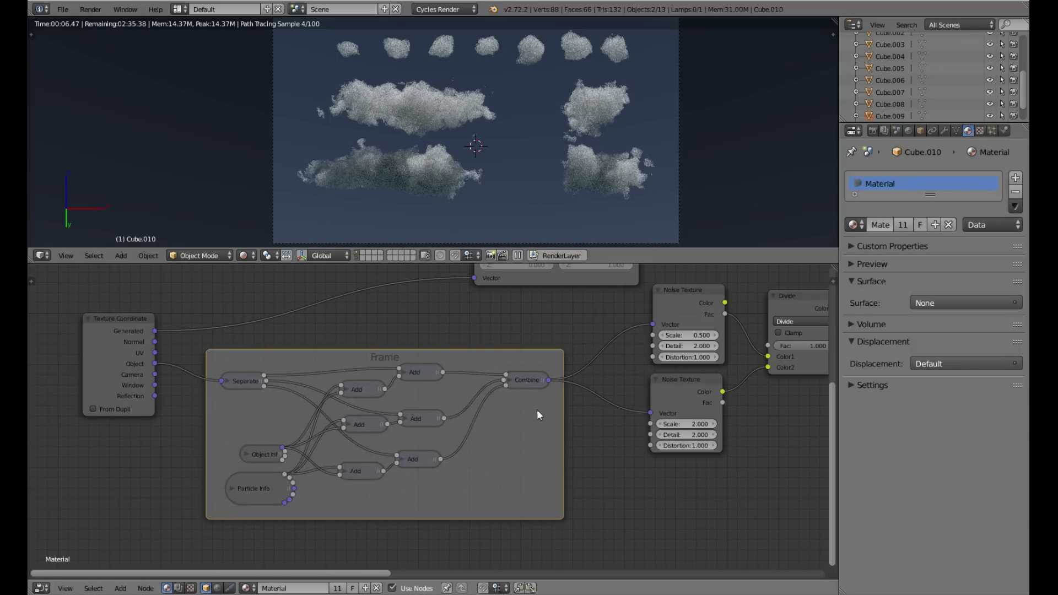
# Label the frame "seed randomizer"
pyautogui.press('n')
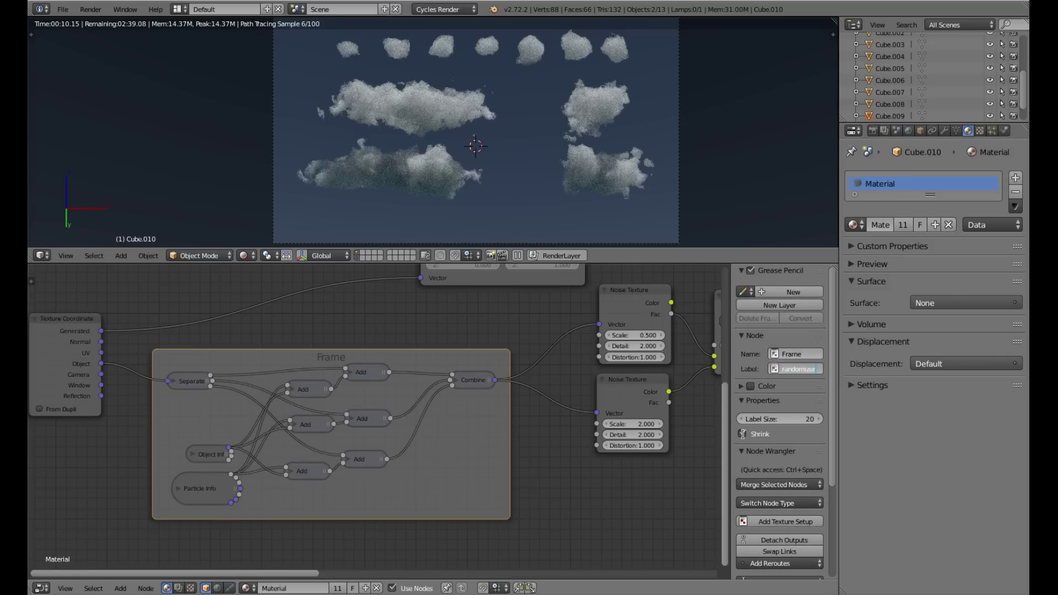
pyautogui.click(742, 433)
pyautogui.press('n')
# Combine all nodes except the Material Output into one node group
pyautogui.moveTo(604, 435); pyautogui.dragTo(496, 439, button='middle')
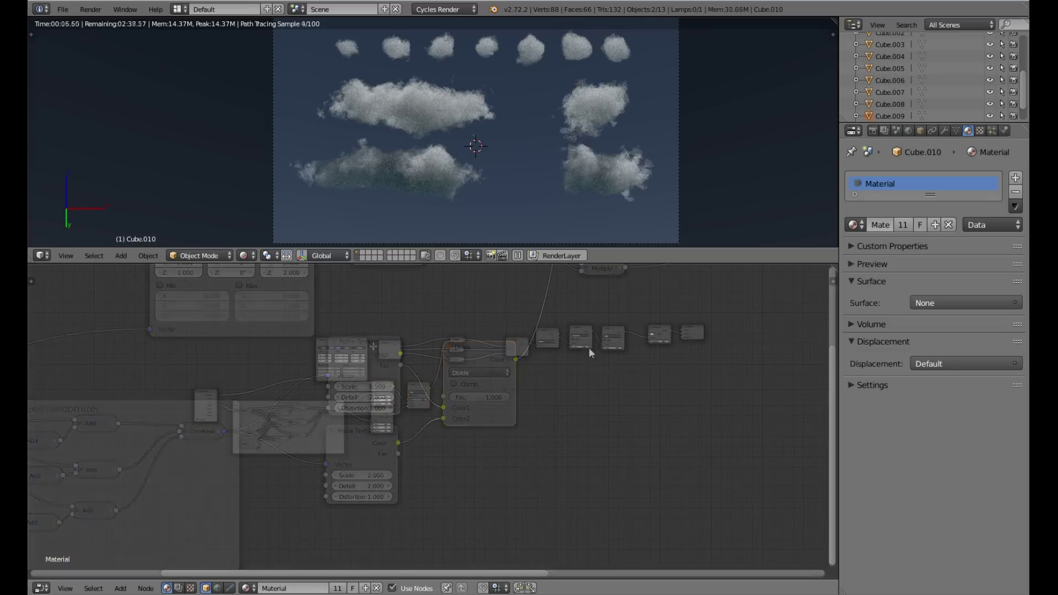
pyautogui.moveTo(668, 293); pyautogui.dragTo(226, 472)
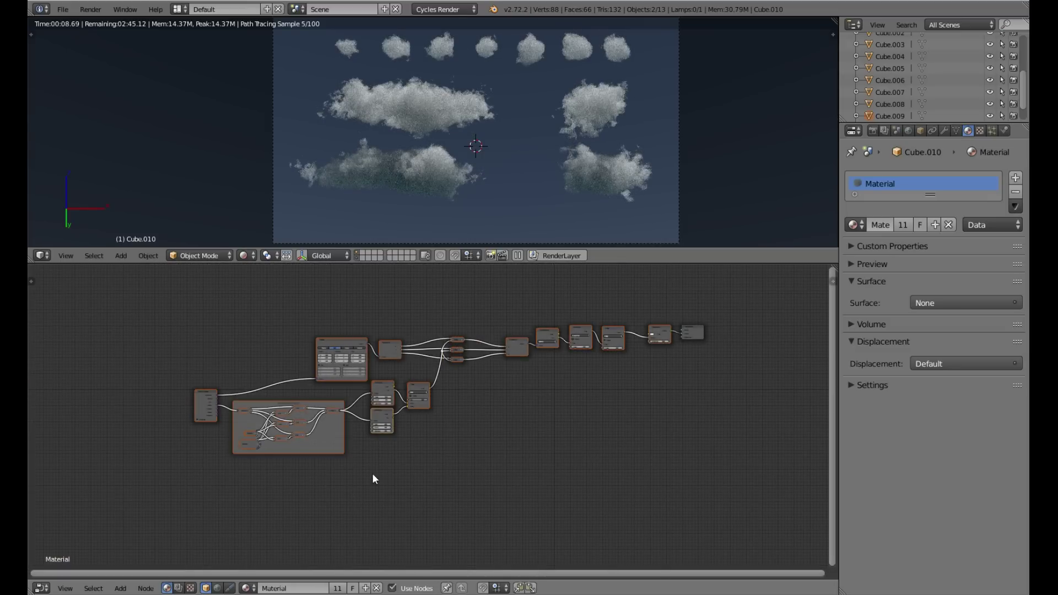
pyautogui.hotkey('ctrl', 'g')
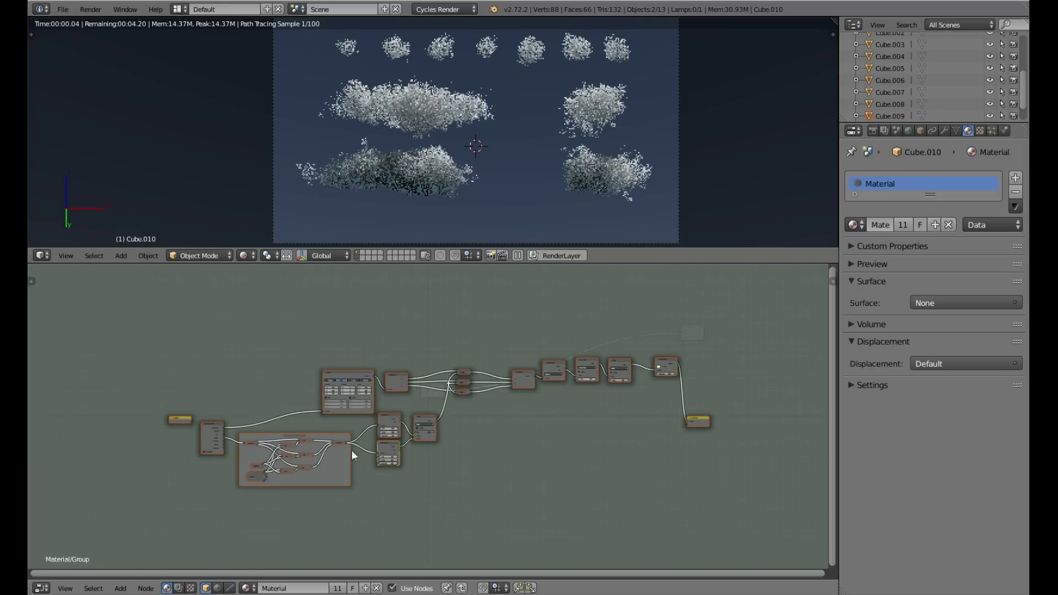
# Maximize the node editor and place the Group Input node just before the two Noise Texture nodes
pyautogui.moveTo(322, 453); pyautogui.dragTo(419, 382, button='middle')
pyautogui.scroll(8, 348, 364)
pyautogui.click(313, 342)
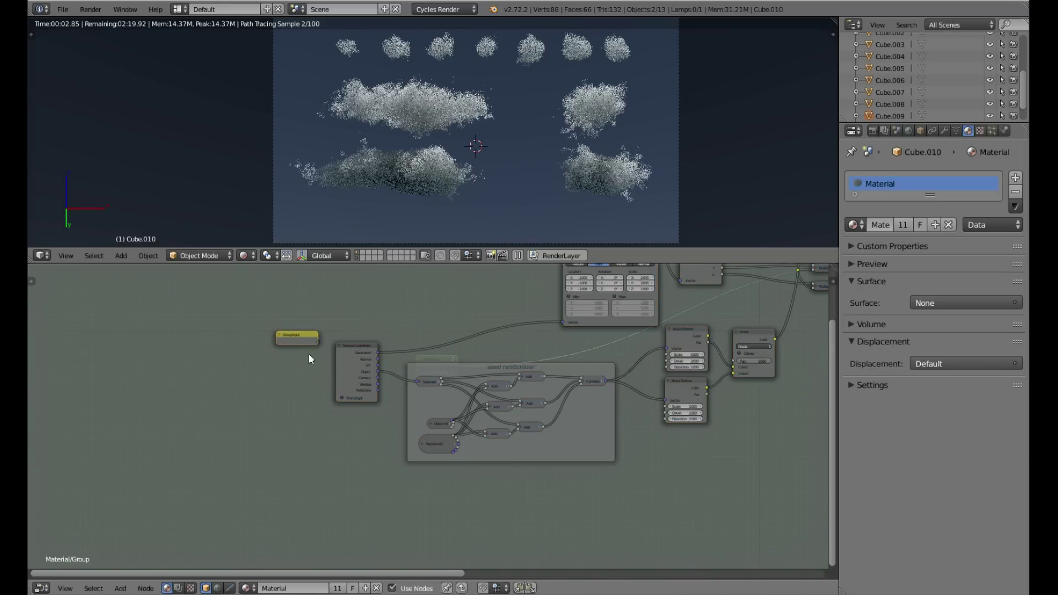
pyautogui.press('g')
pyautogui.click(678, 444)
pyautogui.moveTo(692, 418); pyautogui.dragTo(507, 460, button='middle')
pyautogui.scroll(7, 483, 441)
pyautogui.moveTo(429, 518); pyautogui.dragTo(361, 418)
pyautogui.hotkey('ctrl', 'Up')
pyautogui.scroll(2, 397, 368)
pyautogui.press('g')
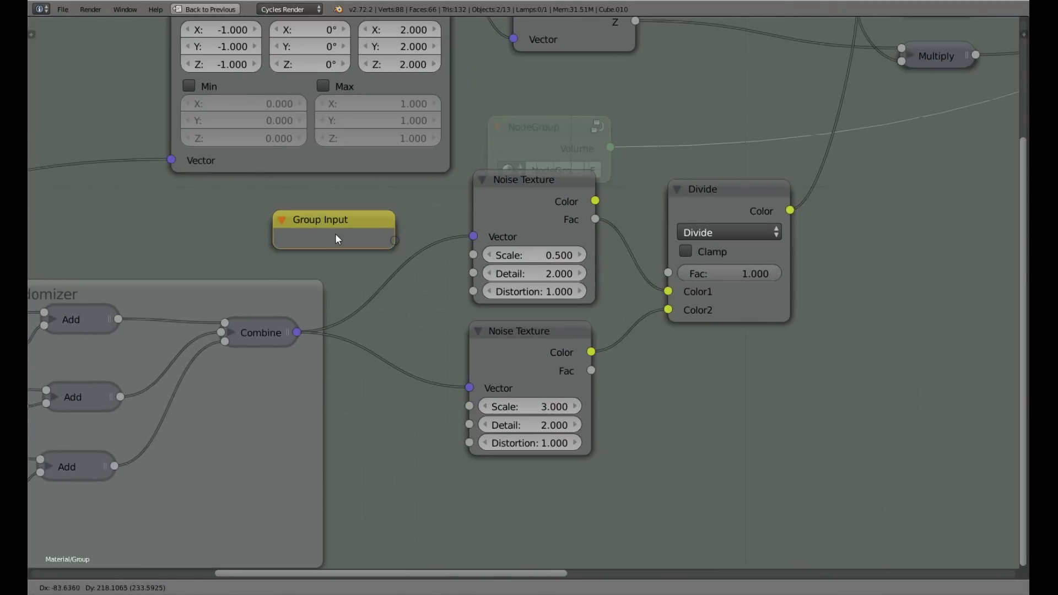
pyautogui.click(336, 239)
# Expose the Scale of both Noise Textures and the Fac of the Divide node as group inputs
pyautogui.moveTo(472, 254); pyautogui.dragTo(394, 240)
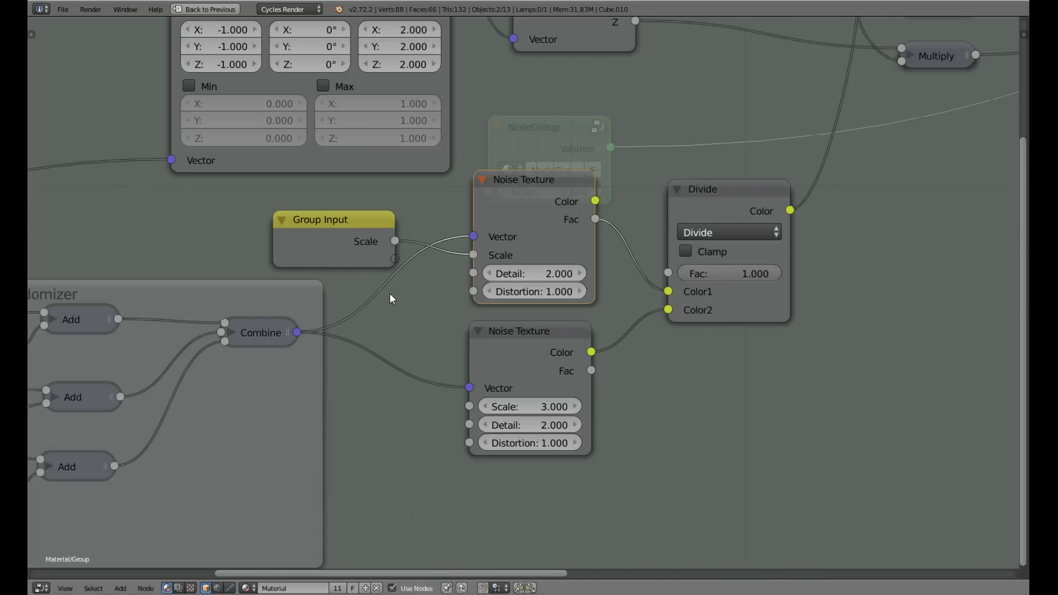
pyautogui.moveTo(469, 406); pyautogui.dragTo(399, 260)
pyautogui.moveTo(667, 273); pyautogui.dragTo(775, 113)
# Move Group Input near the Greater Than node and expose the second Value of Greater Than and of the density Multiply as group inputs
pyautogui.moveTo(775, 114); pyautogui.dragTo(429, 334, button='middle')
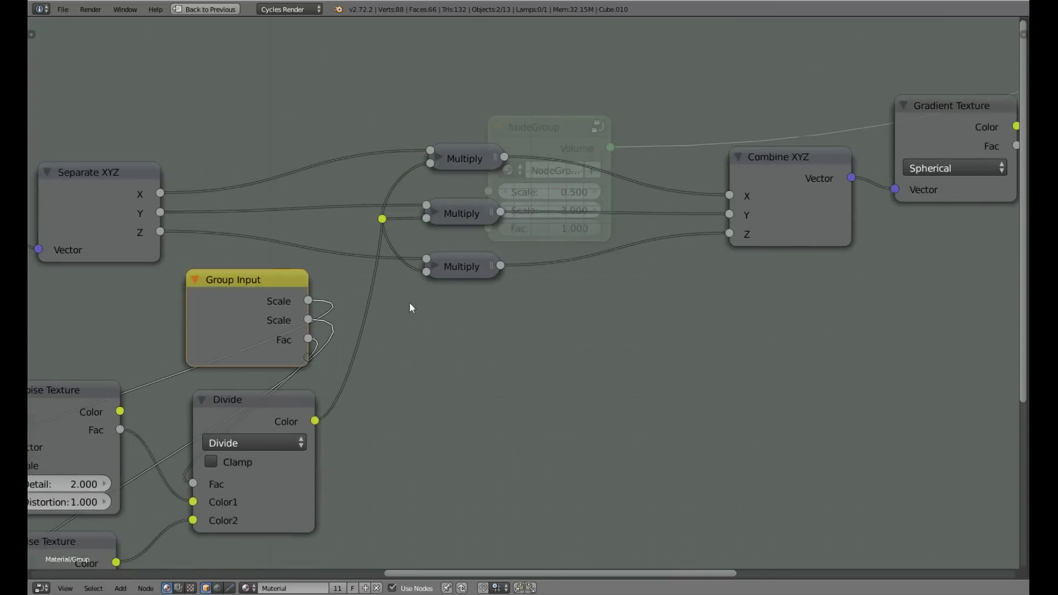
pyautogui.scroll(-2, 411, 307)
pyautogui.moveTo(305, 302); pyautogui.dragTo(855, 281)
pyautogui.moveTo(841, 223); pyautogui.dragTo(630, 197, button='middle')
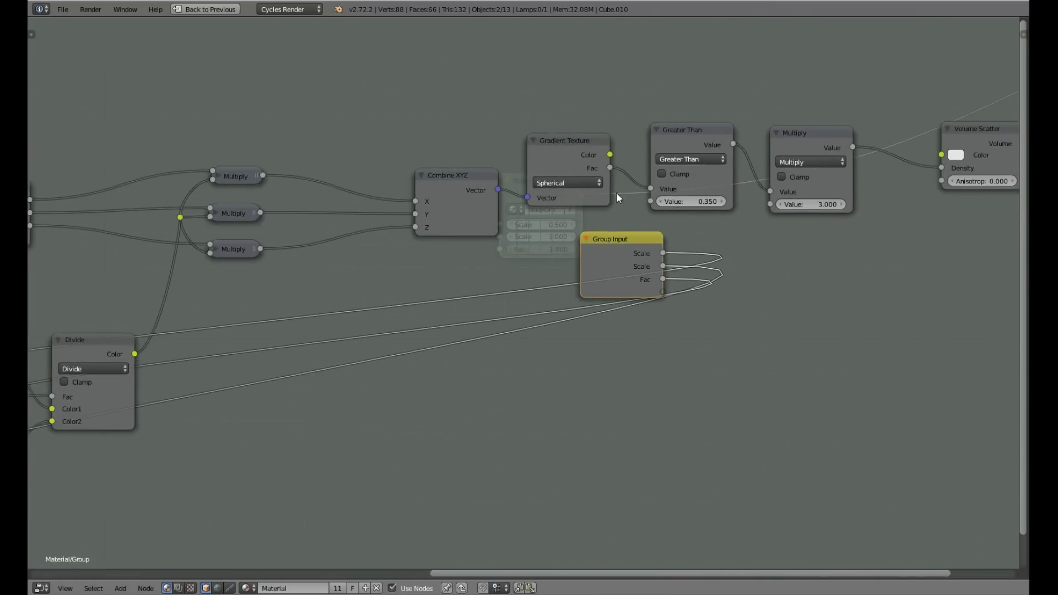
pyautogui.scroll(2, 634, 199)
pyautogui.moveTo(640, 197); pyautogui.dragTo(658, 330)
pyautogui.moveTo(816, 201); pyautogui.dragTo(659, 349)
# Move the Group Input node back to the start of the graph, before the Texture Coordinate node
pyautogui.moveTo(661, 351); pyautogui.dragTo(440, 326, button='middle')
pyautogui.scroll(-10, 451, 338)
pyautogui.moveTo(386, 386); pyautogui.dragTo(666, 322, button='middle')
pyautogui.moveTo(663, 256); pyautogui.dragTo(28, 413)
pyautogui.moveTo(231, 397); pyautogui.dragTo(628, 376, button='middle')
pyautogui.hotkey('ctrl', 'z')
pyautogui.press('g')
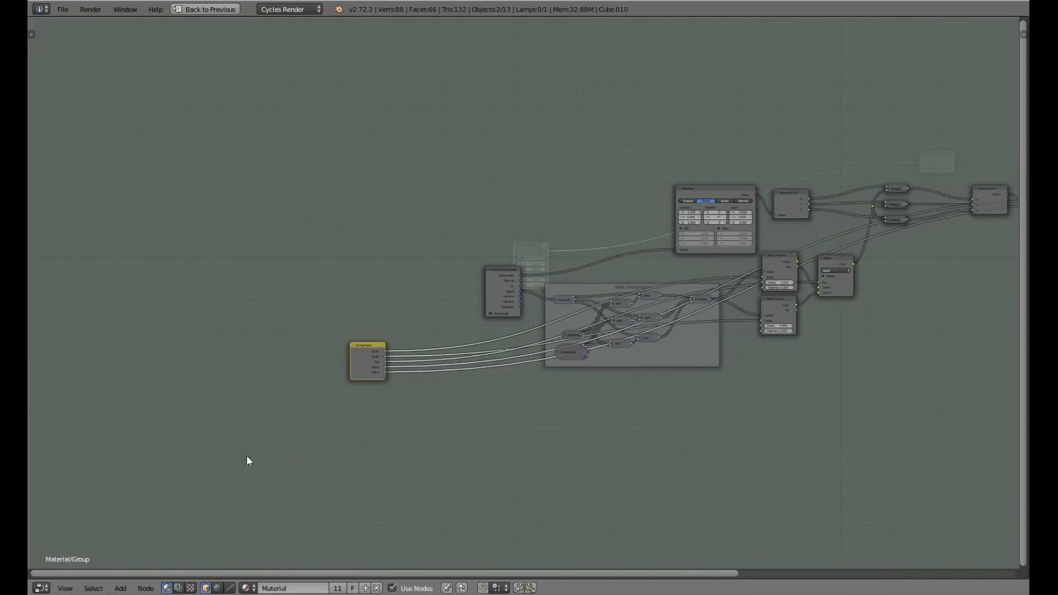
pyautogui.click(255, 453)
# Place Group Input between the seed randomizer frame and the Noise Textures, and show the node properties sidebar widened for editing the group interface
pyautogui.scroll(3, 423, 364)
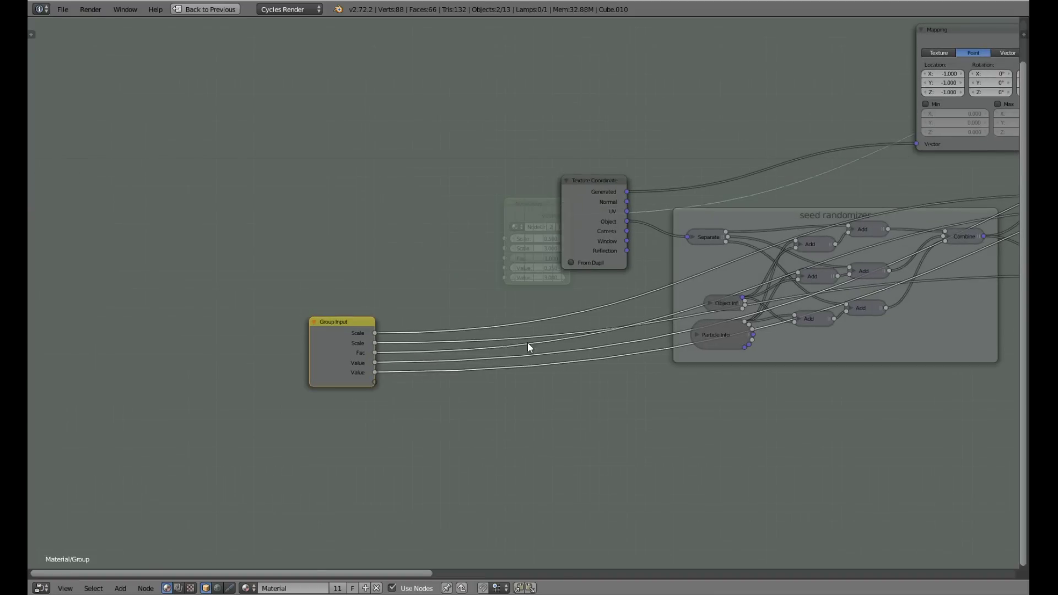
pyautogui.moveTo(606, 334); pyautogui.dragTo(389, 289, button='middle')
pyautogui.moveTo(133, 307); pyautogui.dragTo(732, 149)
pyautogui.press('n')
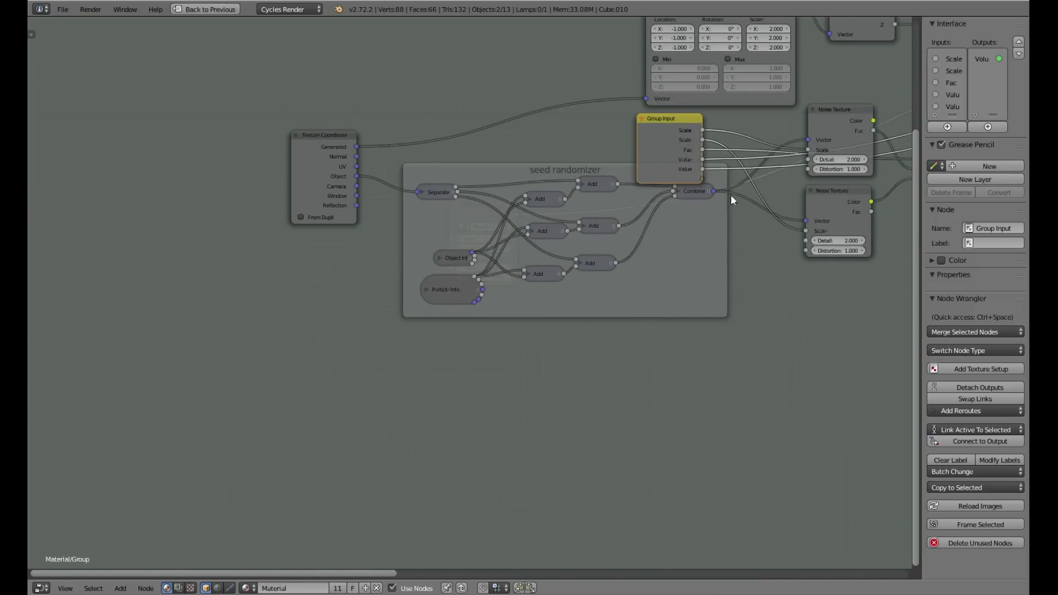
pyautogui.moveTo(706, 160); pyautogui.dragTo(472, 231, button='middle')
pyautogui.scroll(5, 453, 203)
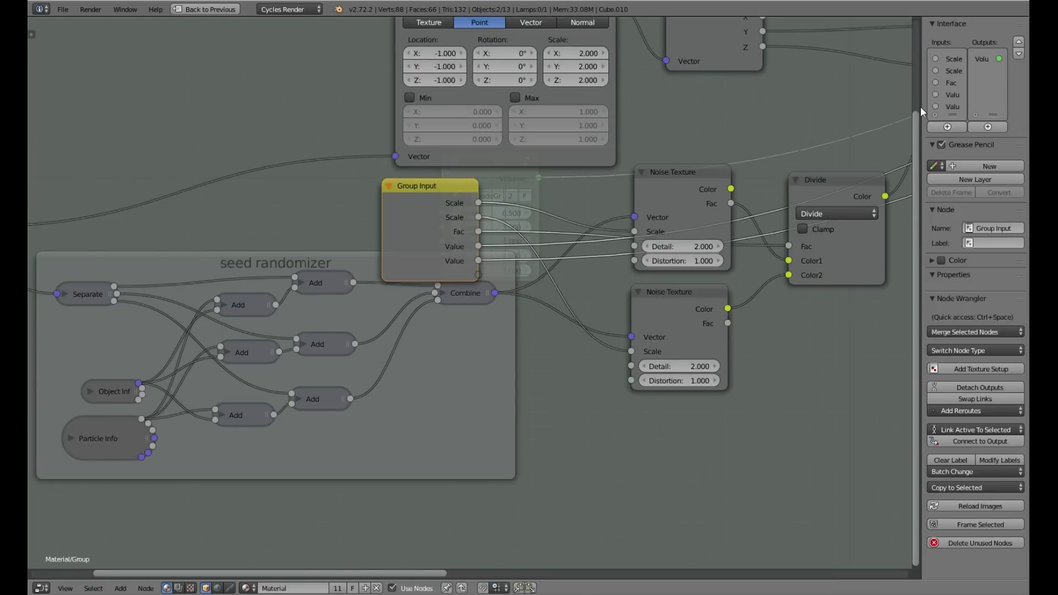
pyautogui.moveTo(920, 107); pyautogui.dragTo(695, 114)
# Rename the first Scale input of the group to "Base Noise Scale"
pyautogui.click(760, 58)
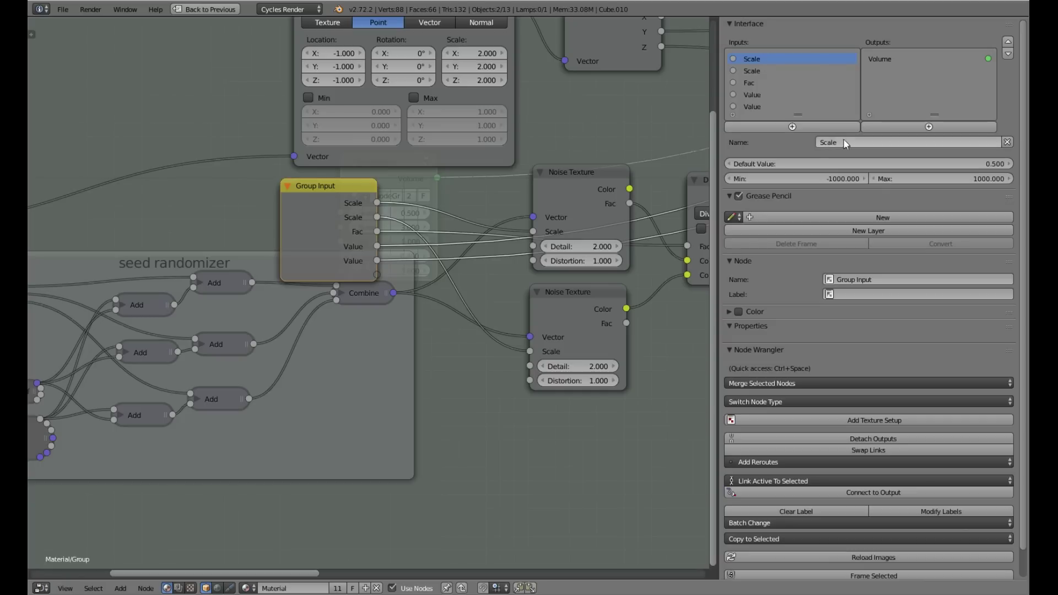
pyautogui.doubleClick(859, 141)
pyautogui.write('Base')
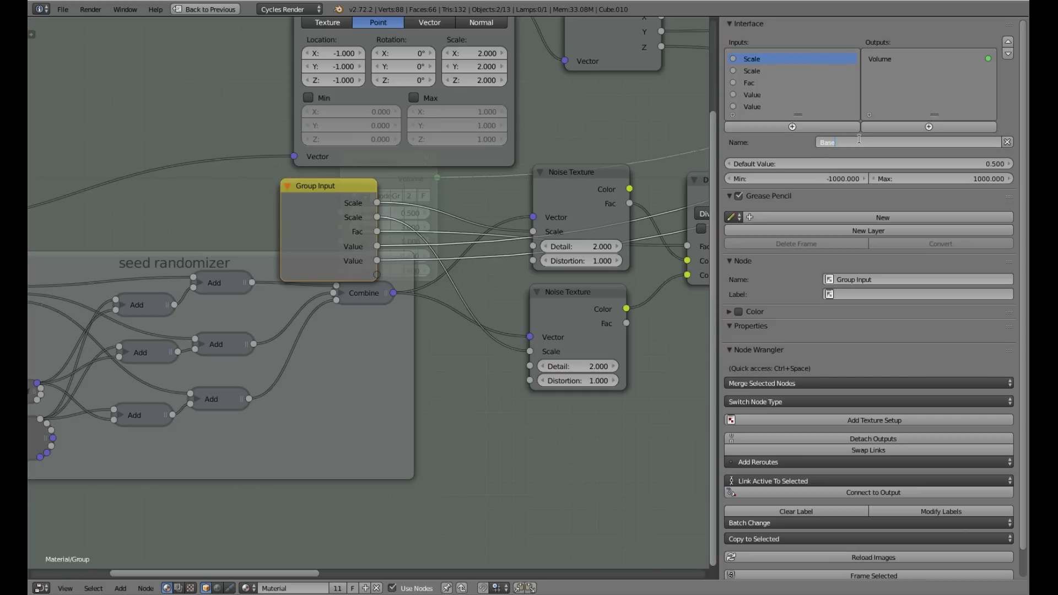
pyautogui.write(' Noise Scale')
pyautogui.press('Return')
# Rename the remaining Scale input of the group to "Detail Noise Scale"
pyautogui.click(770, 70)
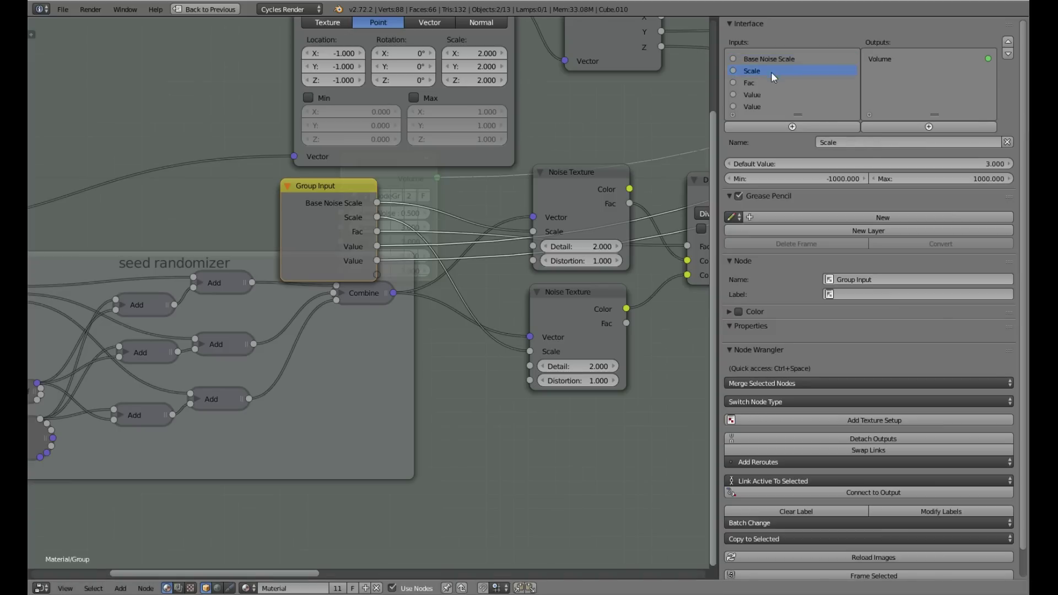
pyautogui.doubleClick(848, 141)
pyautogui.write('Detail Noise Scale')
pyautogui.press('Return')
# Rename the group's Fac input to "Noise Mix Amount"
pyautogui.click(756, 83)
pyautogui.click(841, 143)
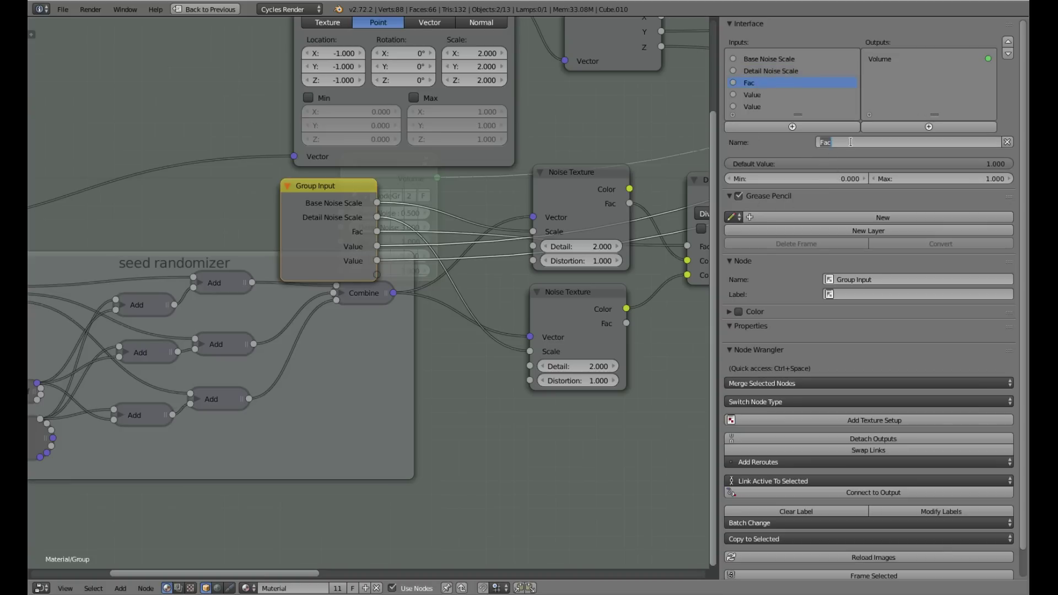
pyautogui.write('Noise Mix Amount')
pyautogui.press('Return')
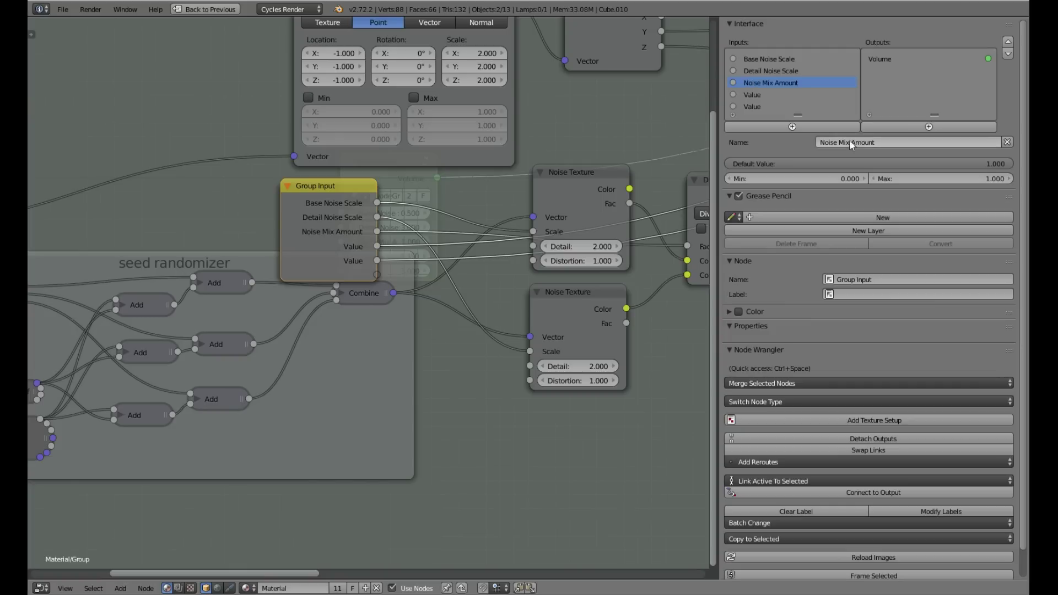
# Rename the group input that feeds the Greater Than node to "Cutoff value"
pyautogui.click(761, 94)
pyautogui.moveTo(579, 162); pyautogui.dragTo(314, 282, button='middle')
pyautogui.click(857, 144)
pyautogui.write('Cutoff v')
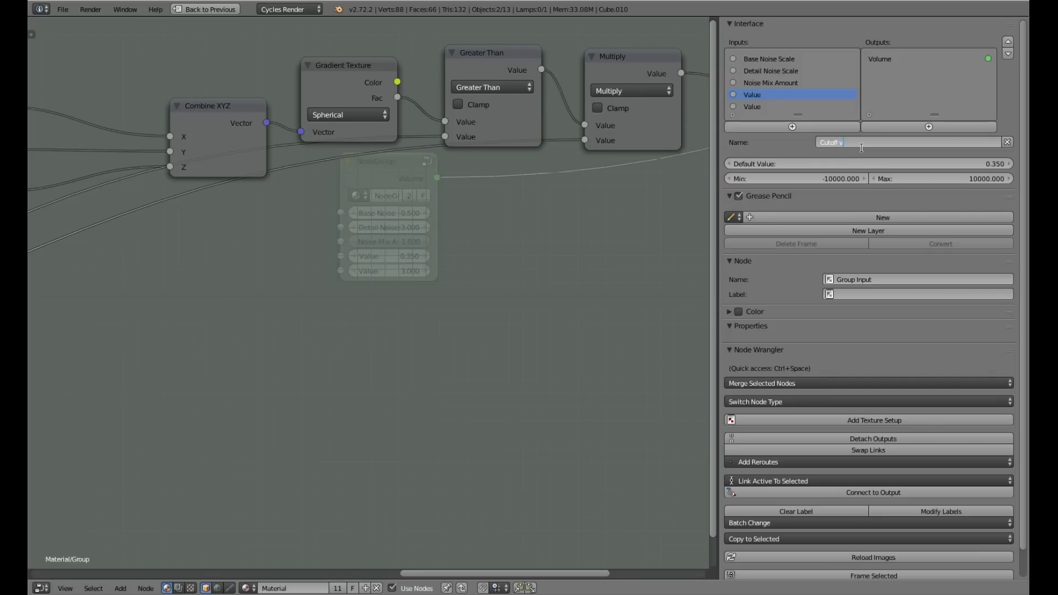
pyautogui.write('alie')
pyautogui.press('Return')
pyautogui.click(861, 141)
pyautogui.click(872, 144)
pyautogui.write('e')
pyautogui.press('Return')
# Rename the last Value input of the group to "volume density"
pyautogui.click(766, 105)
pyautogui.click(855, 141)
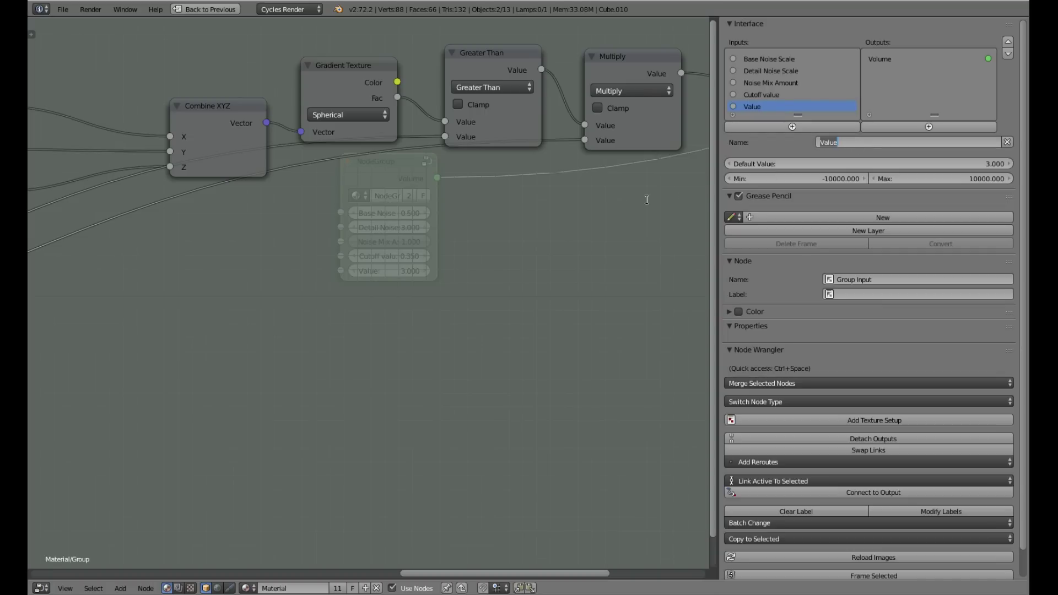
pyautogui.write('vo')
pyautogui.press('Return')
# Hide the properties sidebar and move the Group Input node to the start of the graph, before Texture Coordinate
pyautogui.moveTo(720, 168); pyautogui.dragTo(937, 176)
pyautogui.scroll(-6, 629, 248)
pyautogui.moveTo(302, 372); pyautogui.dragTo(667, 252, button='middle')
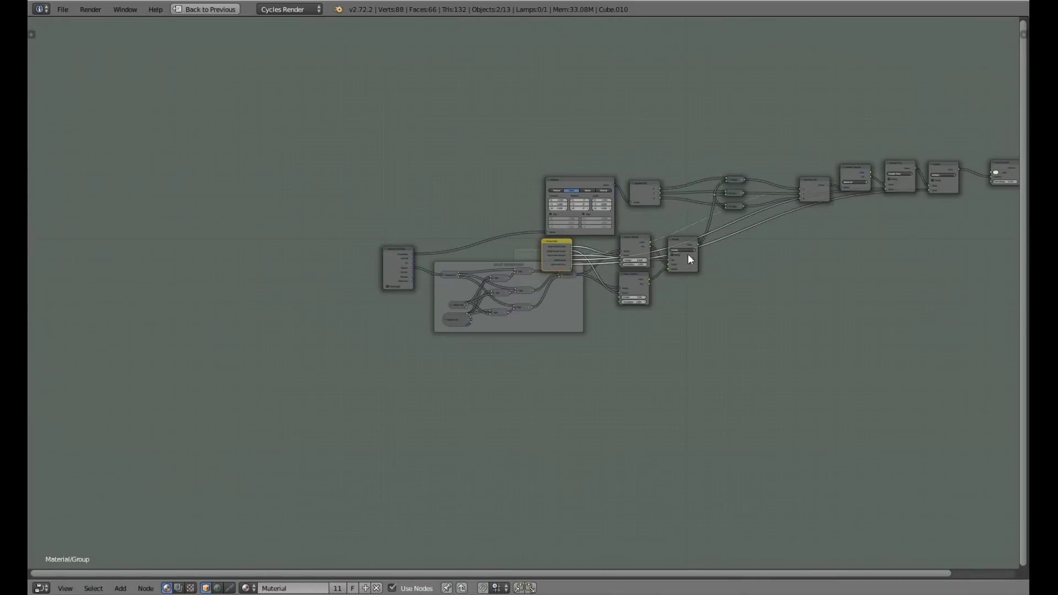
pyautogui.moveTo(555, 256); pyautogui.dragTo(277, 343)
# Exit the node group, restore the multi-editor layout, and bring the group node and Material Output close together
pyautogui.press('Tab')
pyautogui.hotkey('ctrl', 'space')
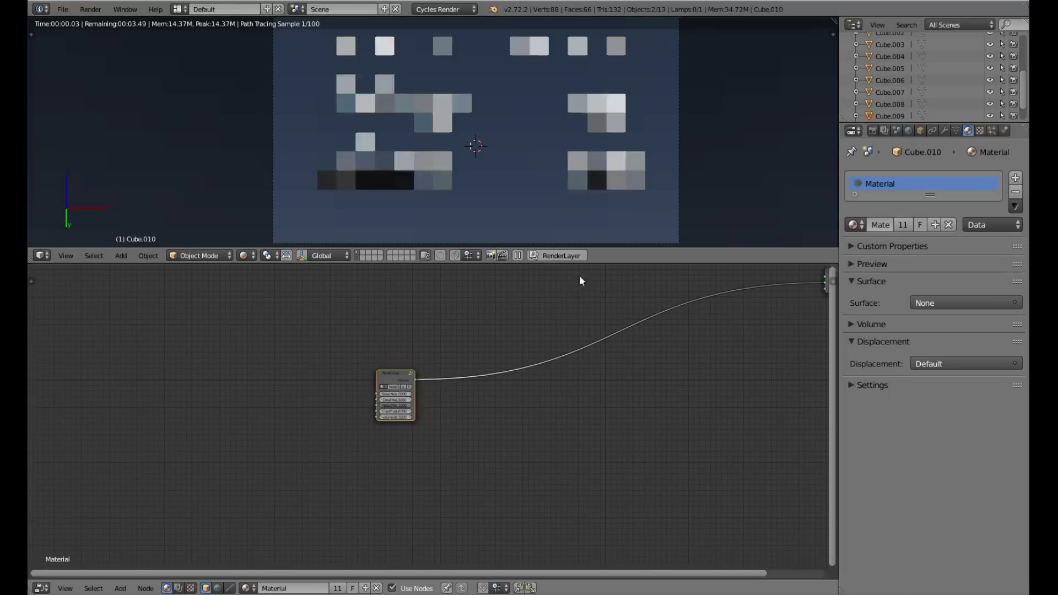
pyautogui.scroll(2, 472, 362)
pyautogui.moveTo(542, 384); pyautogui.dragTo(212, 441, button='middle')
pyautogui.moveTo(38, 441); pyautogui.dragTo(577, 300)
pyautogui.moveTo(637, 350); pyautogui.dragTo(455, 402, button='middle')
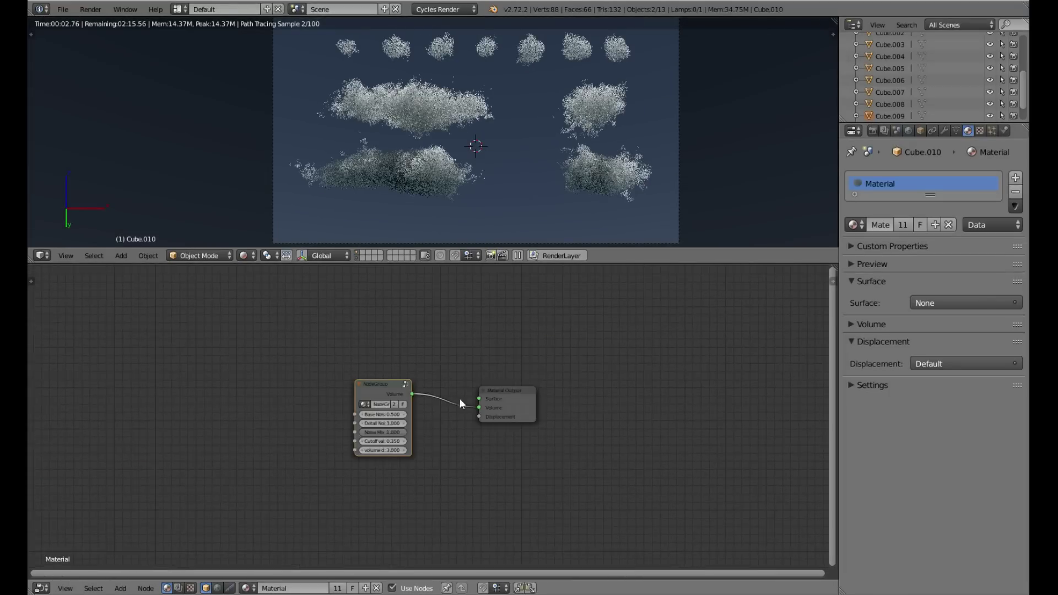
# Widen the group node until its full input names are readable, keeping it beside the Material Output
pyautogui.scroll(1, 446, 429)
pyautogui.scroll(3, 443, 425)
pyautogui.moveTo(392, 418); pyautogui.dragTo(427, 409)
pyautogui.moveTo(330, 348); pyautogui.dragTo(231, 328, button='middle')
pyautogui.scroll(3, 325, 354)
pyautogui.moveTo(366, 343); pyautogui.dragTo(472, 350, button='middle')
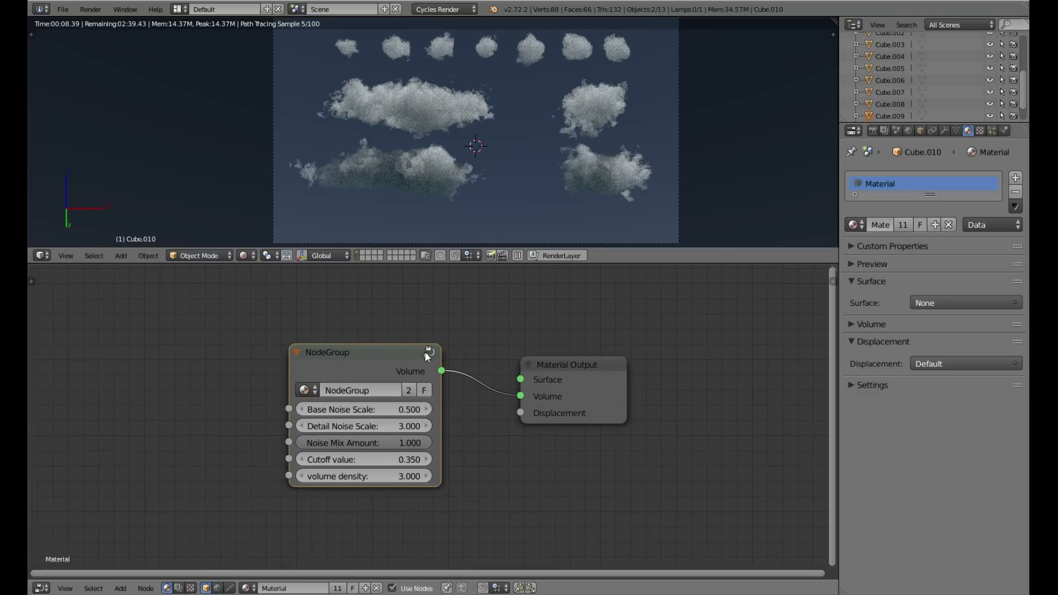
# Check Blender's CPU usage in the Windows Task Manager and close it again
pyautogui.hotkey('ctrl', 'shift', 'Escape')
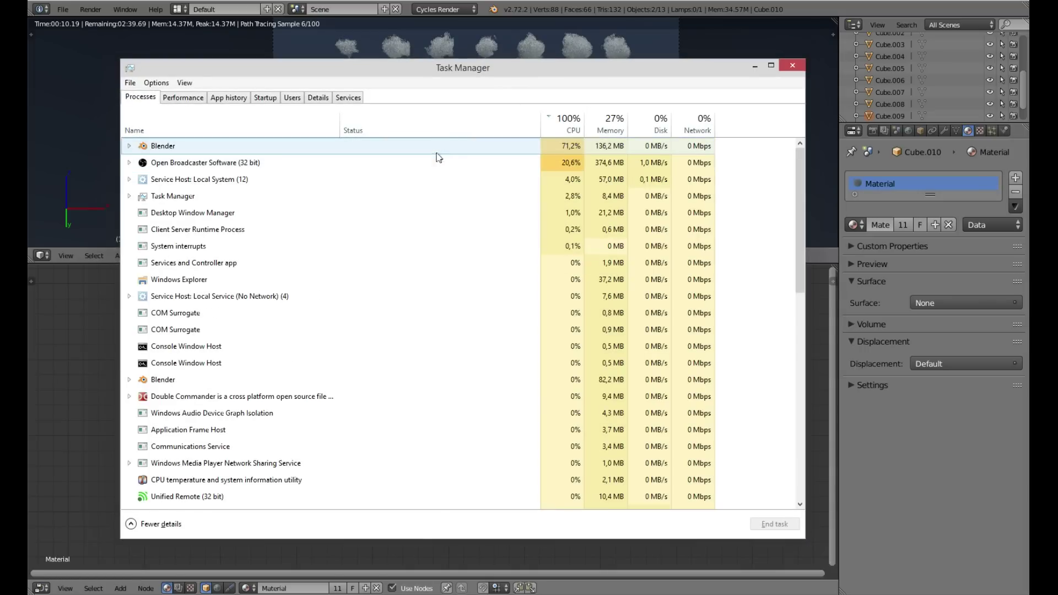
pyautogui.click(606, 146)
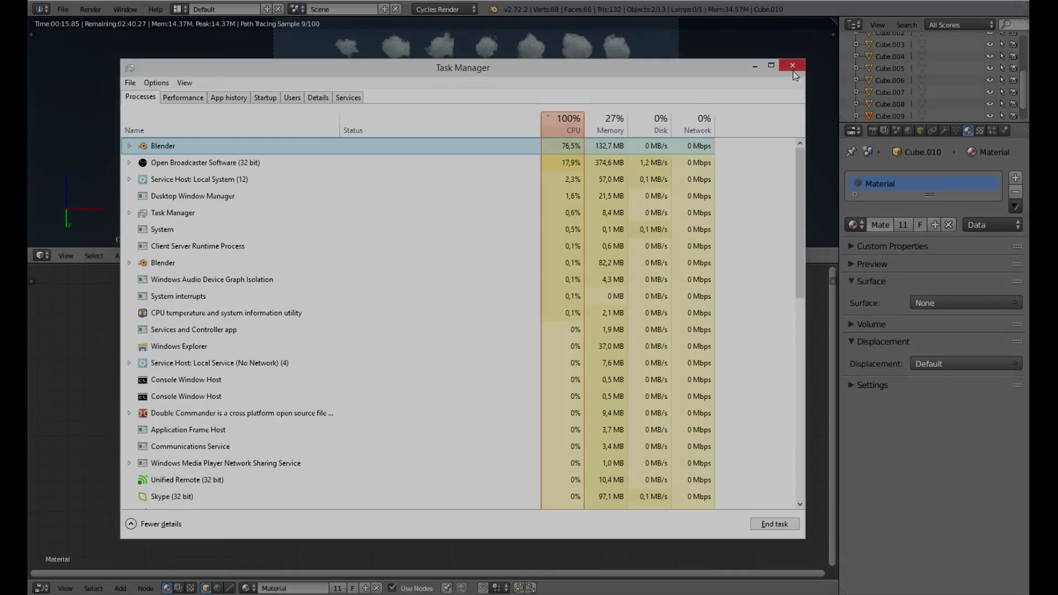
pyautogui.click(792, 66)
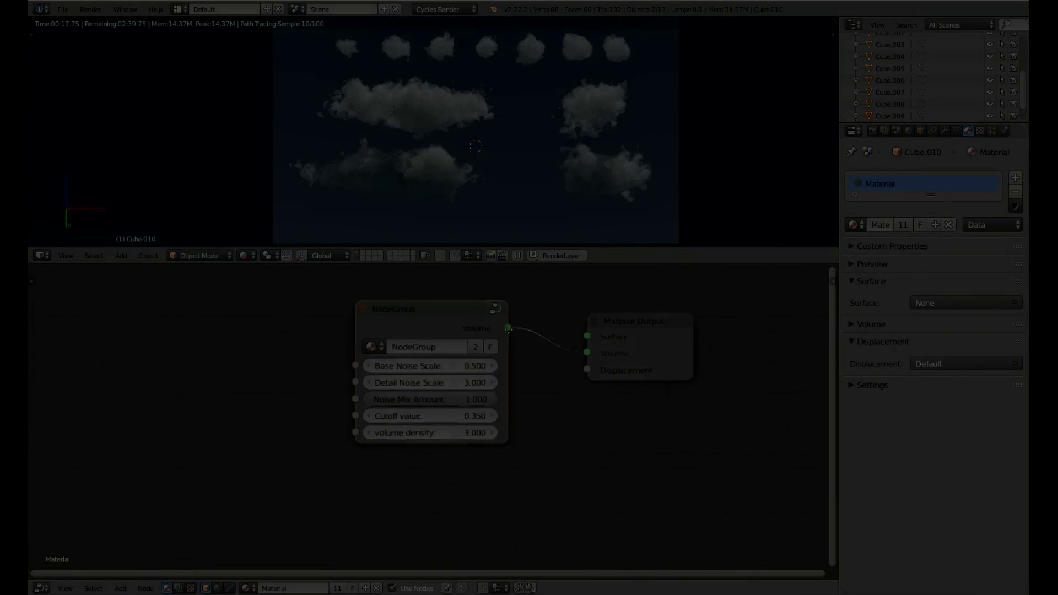